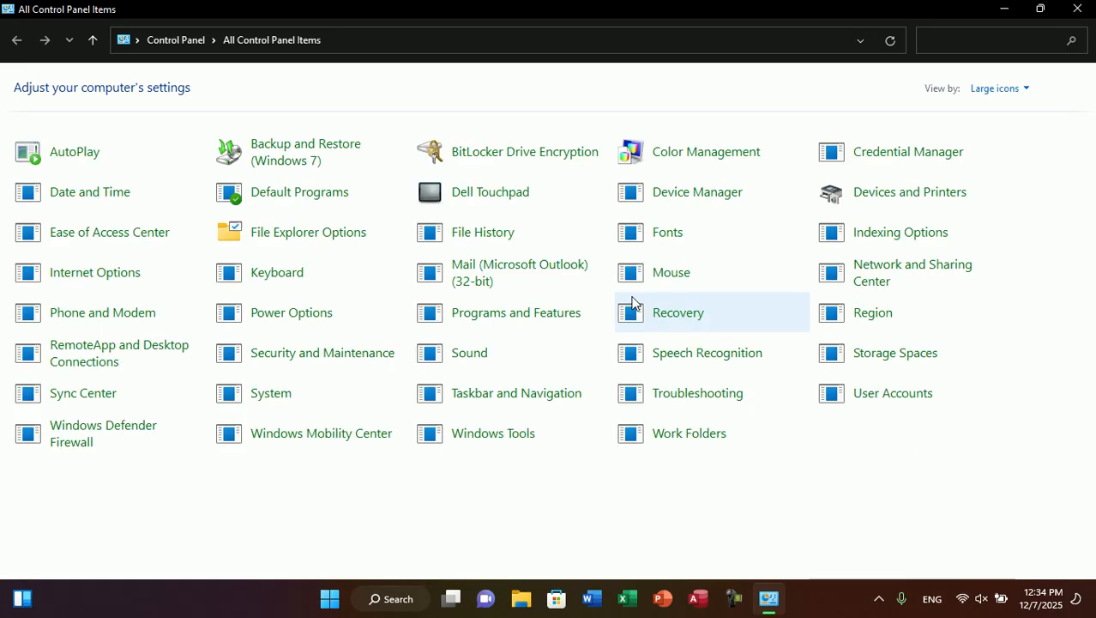
- Switch Control Panel to Category view and open Appearance and Personalization
click(993, 90)
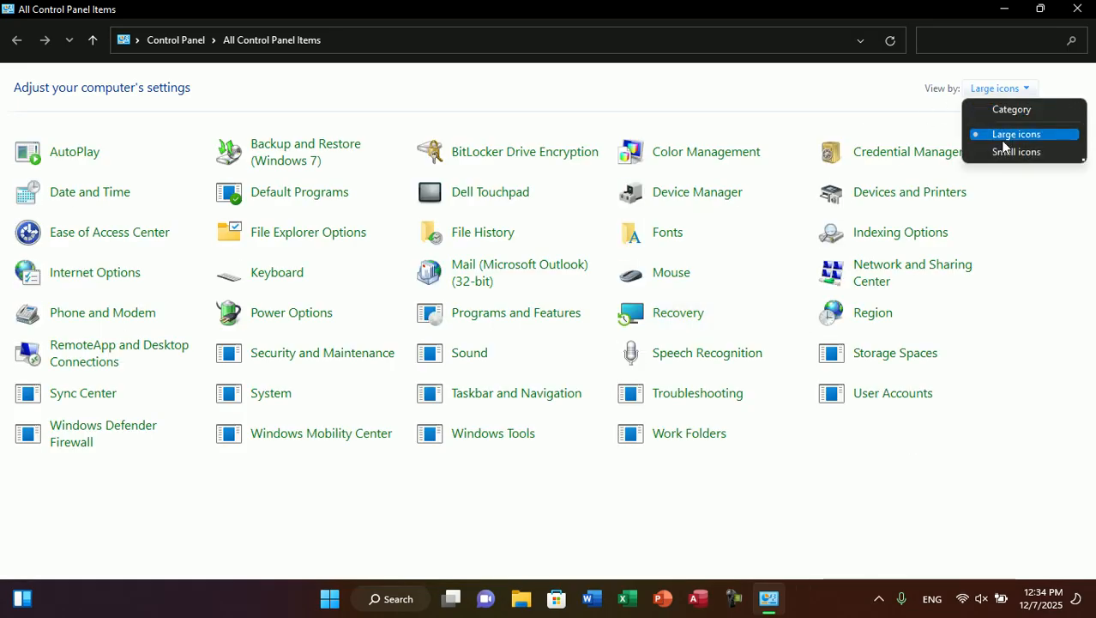
click(1001, 109)
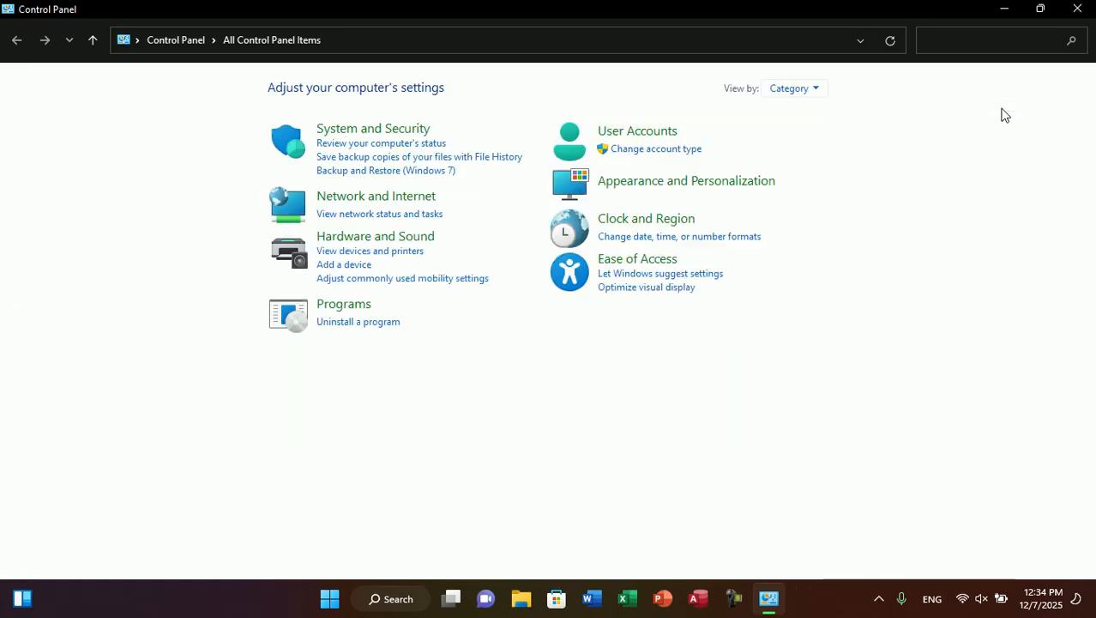
click(619, 187)
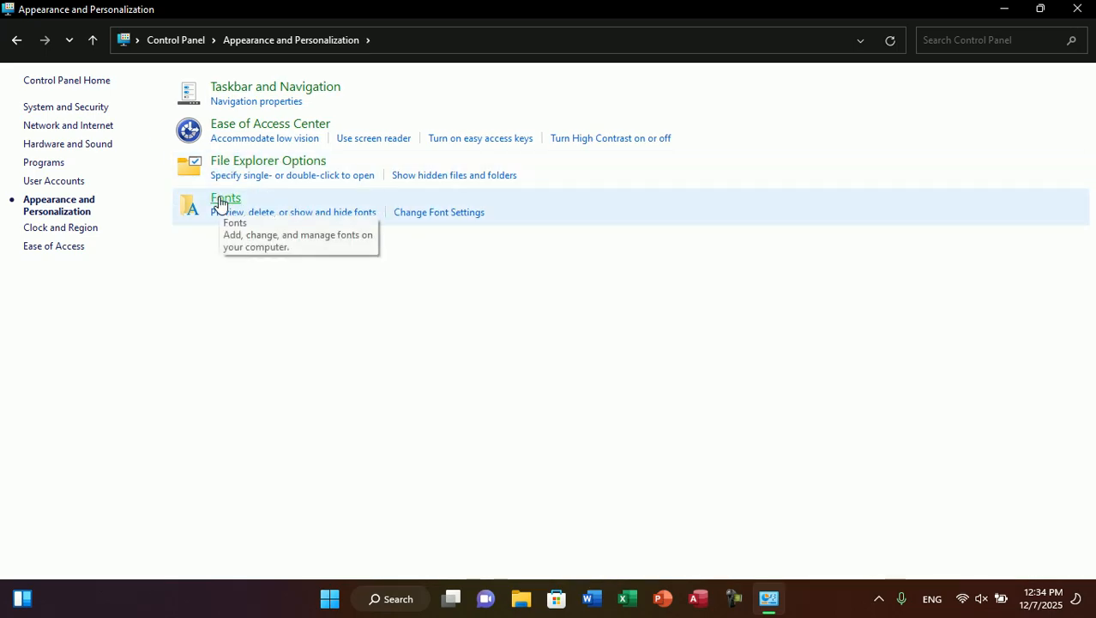
- Launch Word from the Run prompt, then open the Fonts page
key(super+r)
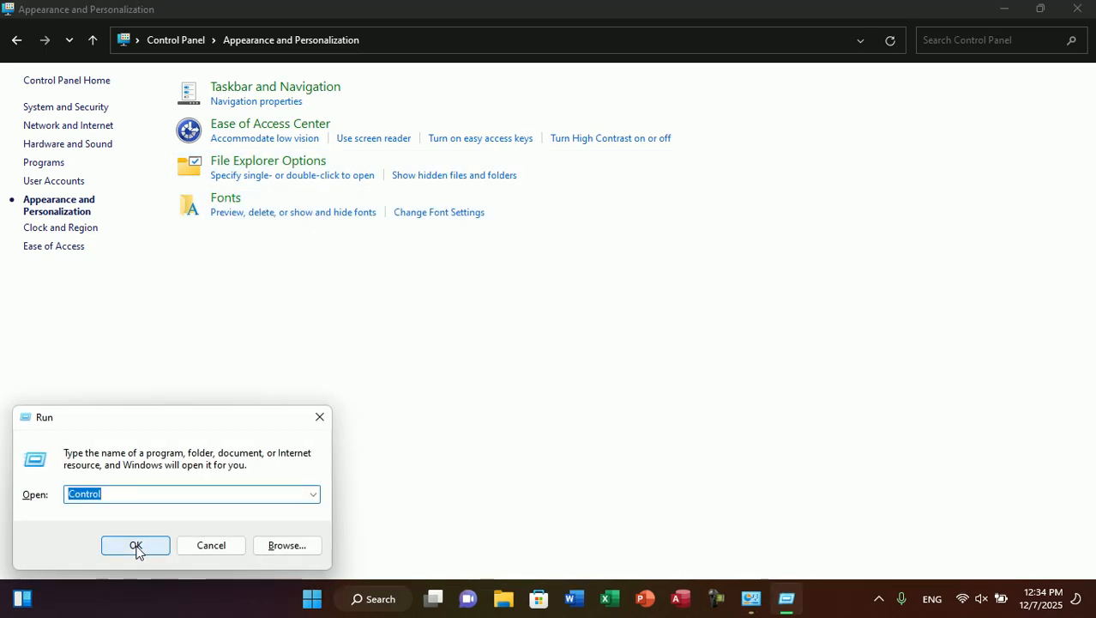
text(Win)
click(90, 510)
click(136, 545)
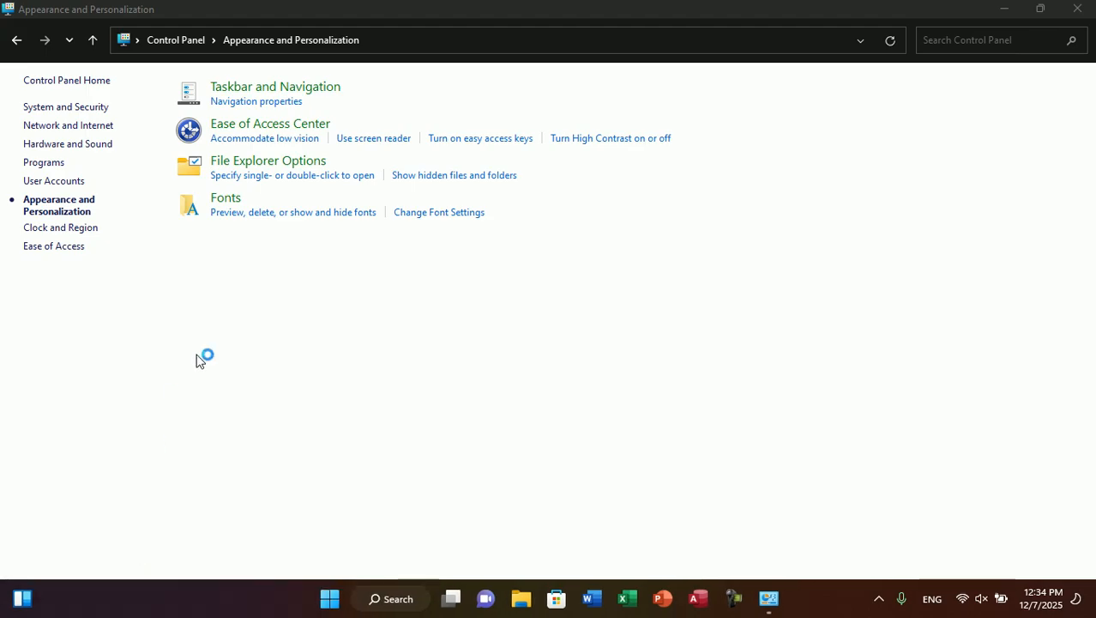
click(222, 203)
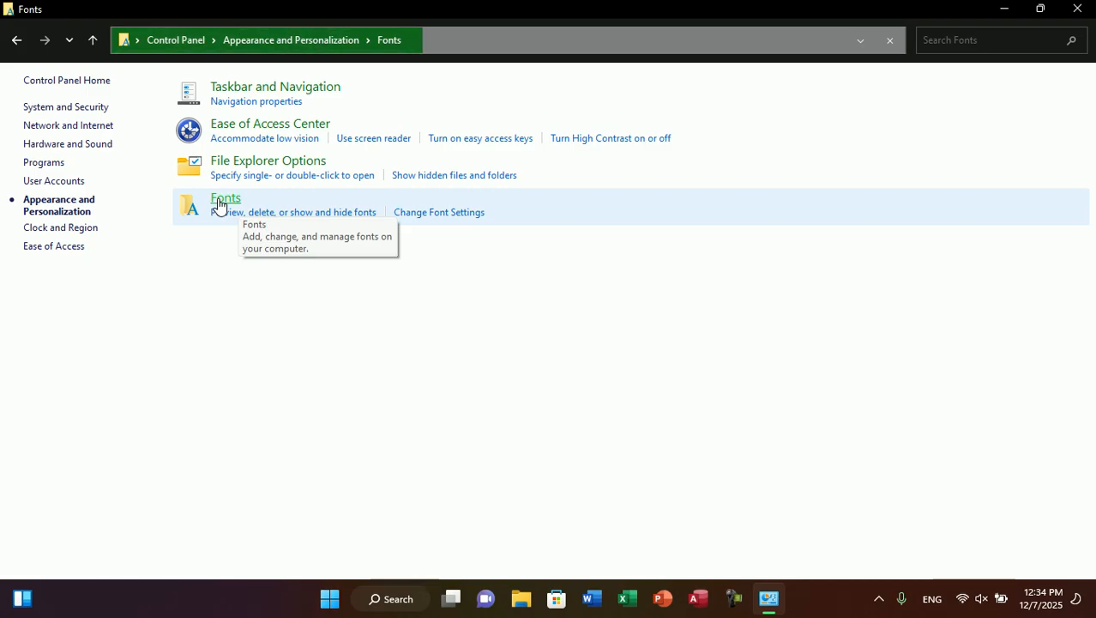
- Minimize Fonts, create a blank Word document, and return to the Fonts window
key(super+d)
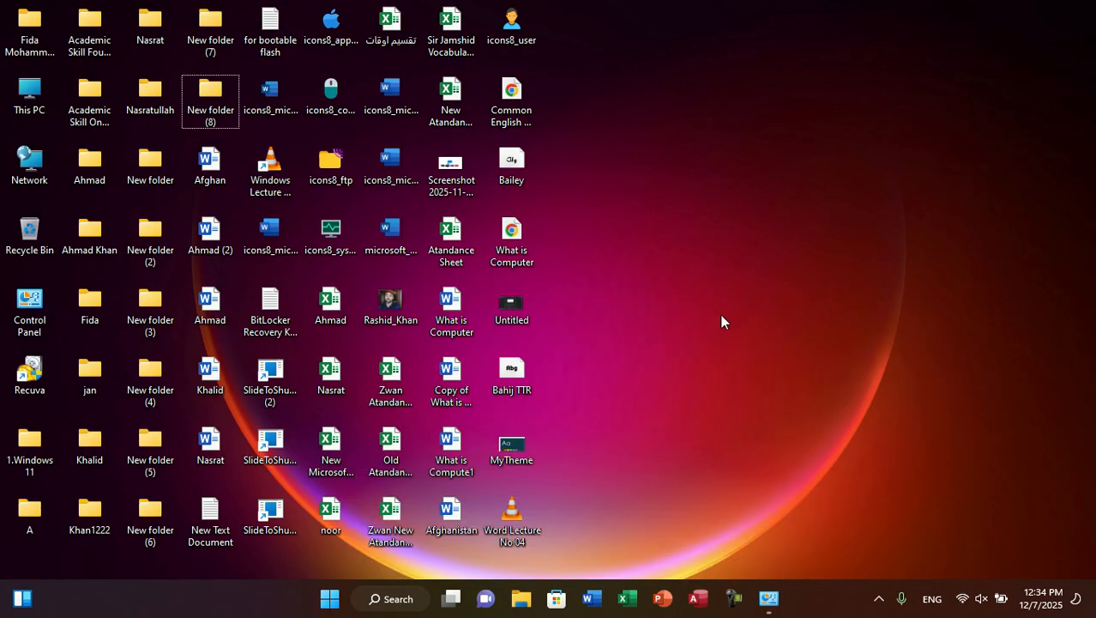
key(super+Tab)
key(alt+Tab)
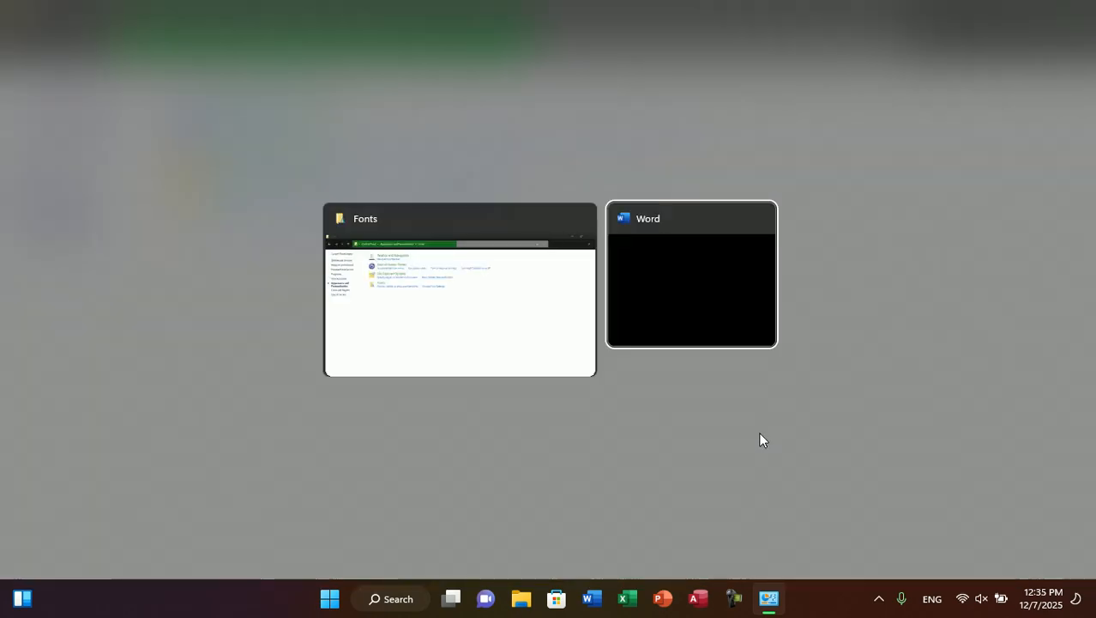
key(alt+Tab)
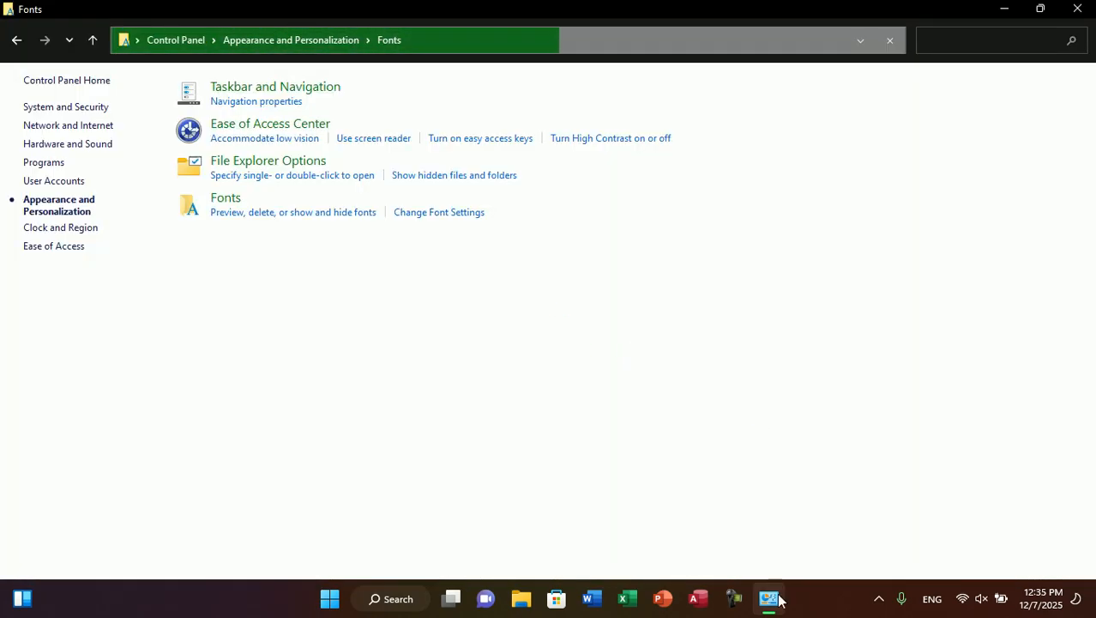
click(768, 598)
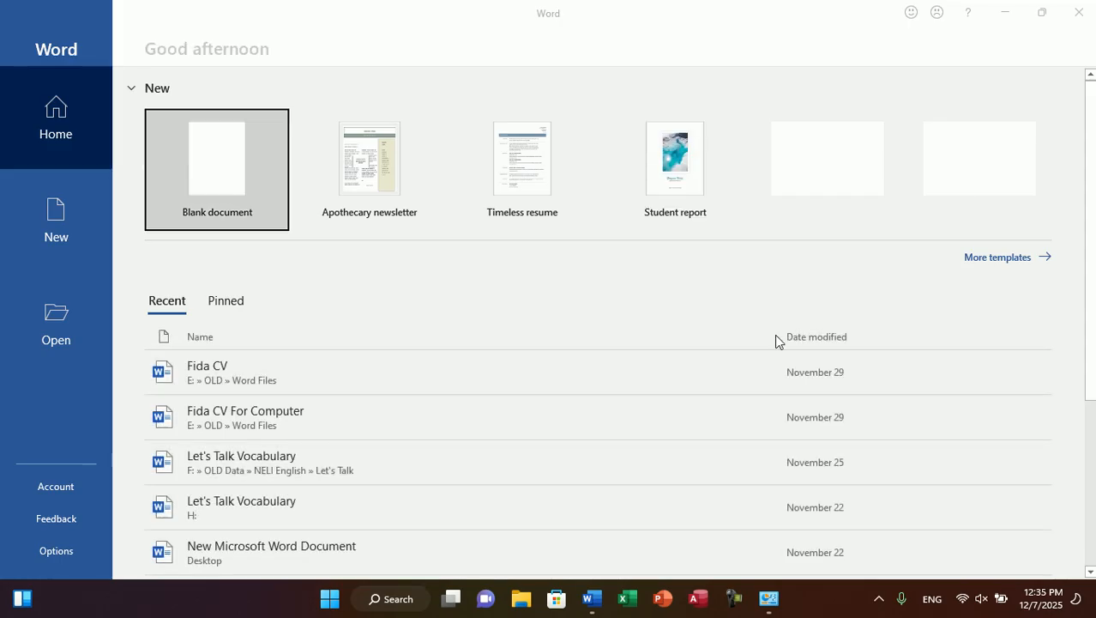
click(202, 187)
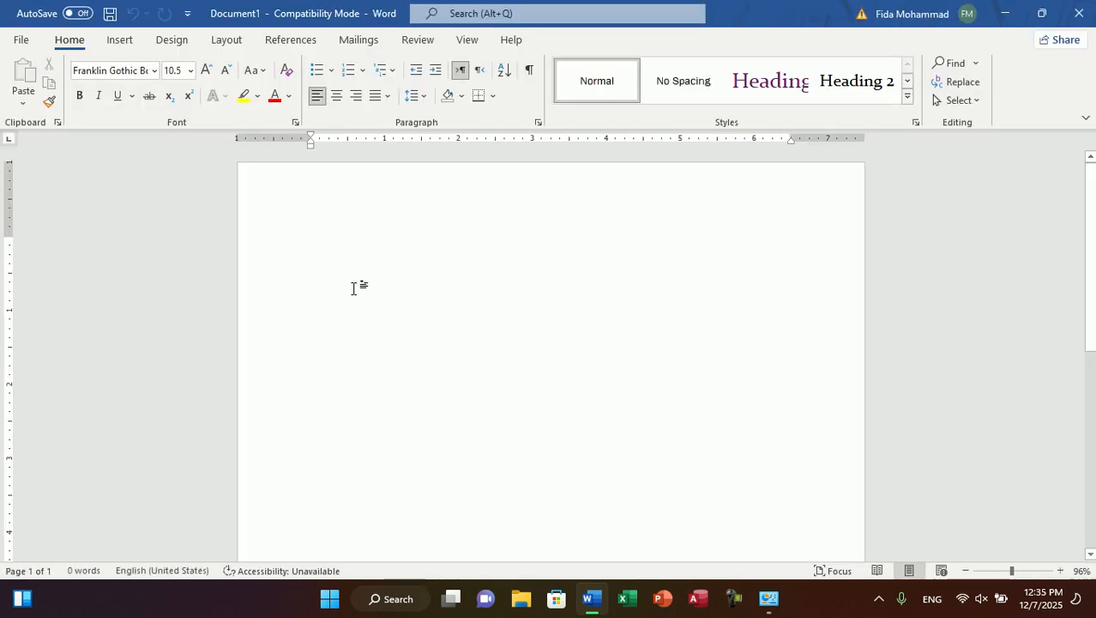
key(alt+Tab)
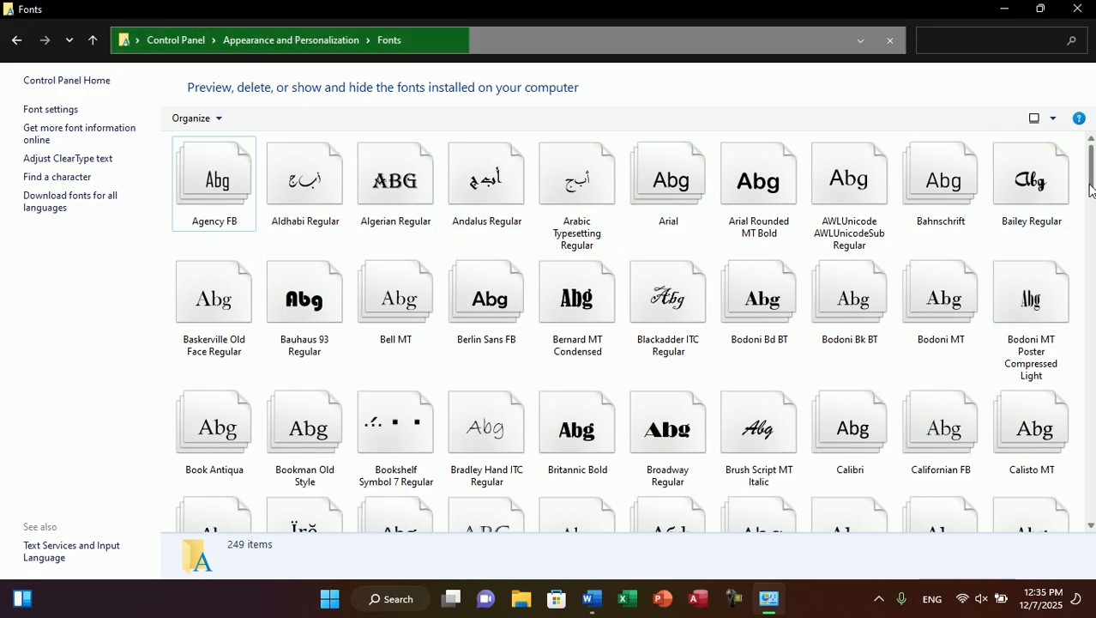
- Inspect the Aldhabi and Agency FB fonts, opening the Agency FB family and returning
mouse_move(1090, 189)
mouse_down()
mouse_move(1087, 265)
mouse_move(1088, 187)
mouse_up()
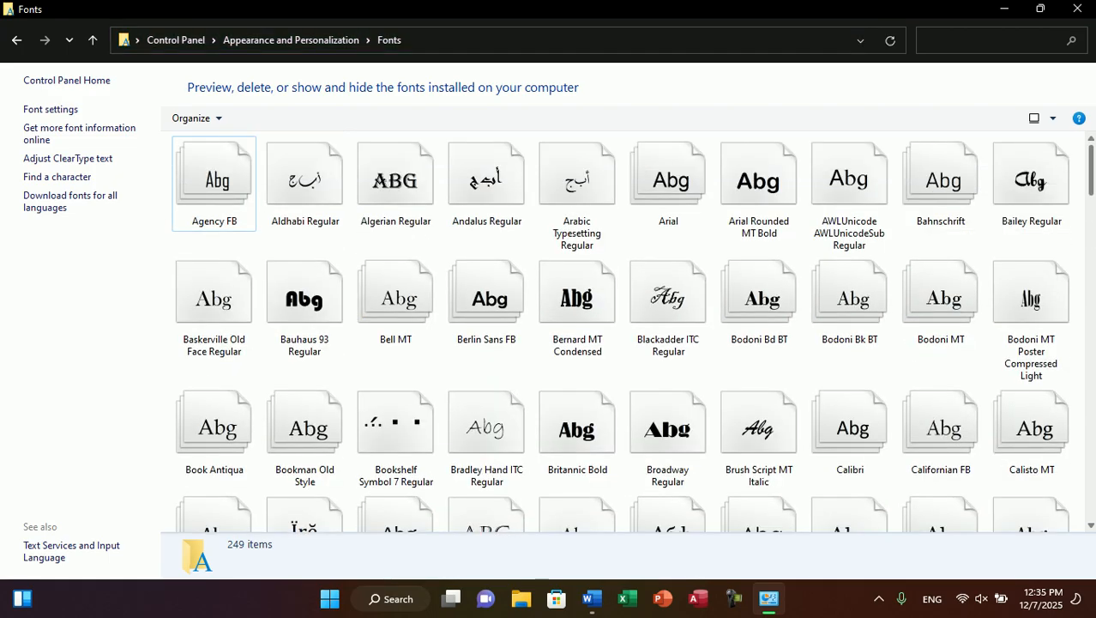
click(295, 209)
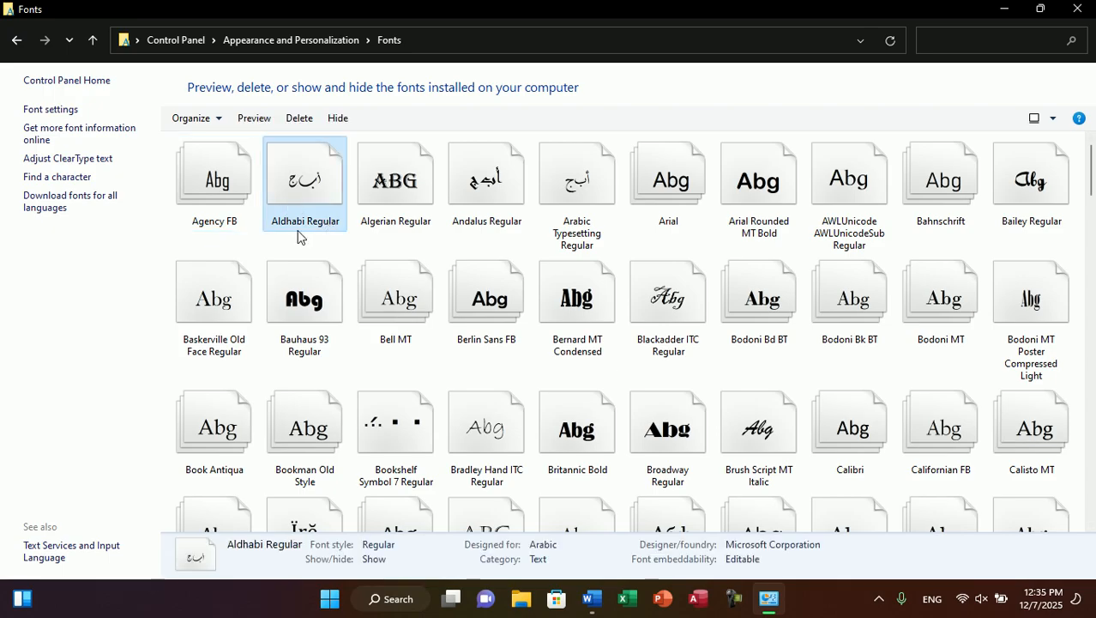
click(234, 221)
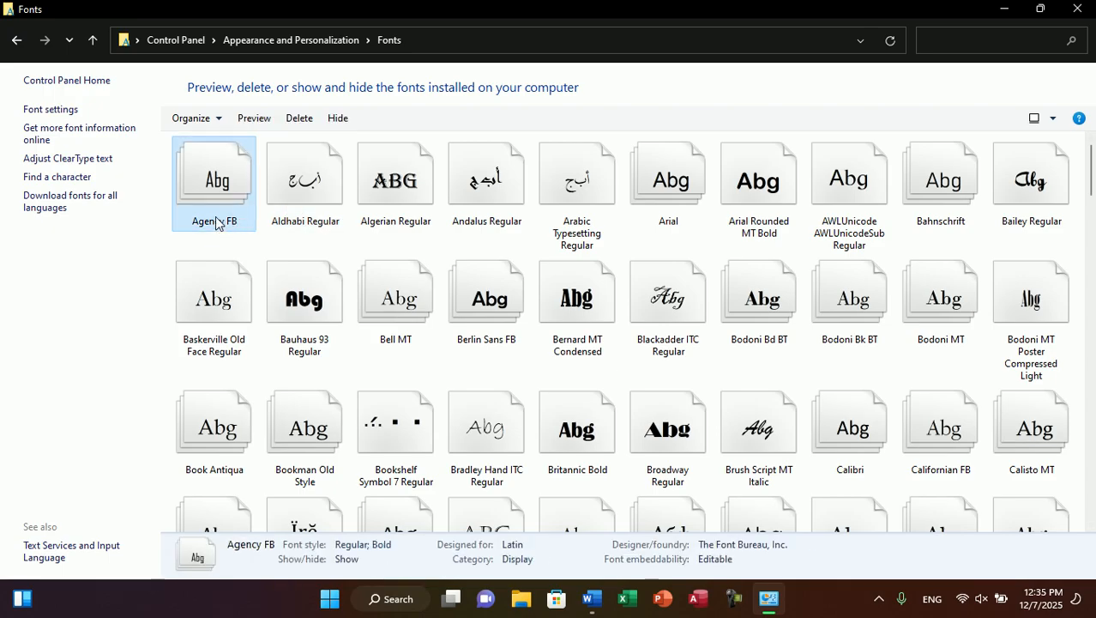
double_click(216, 222)
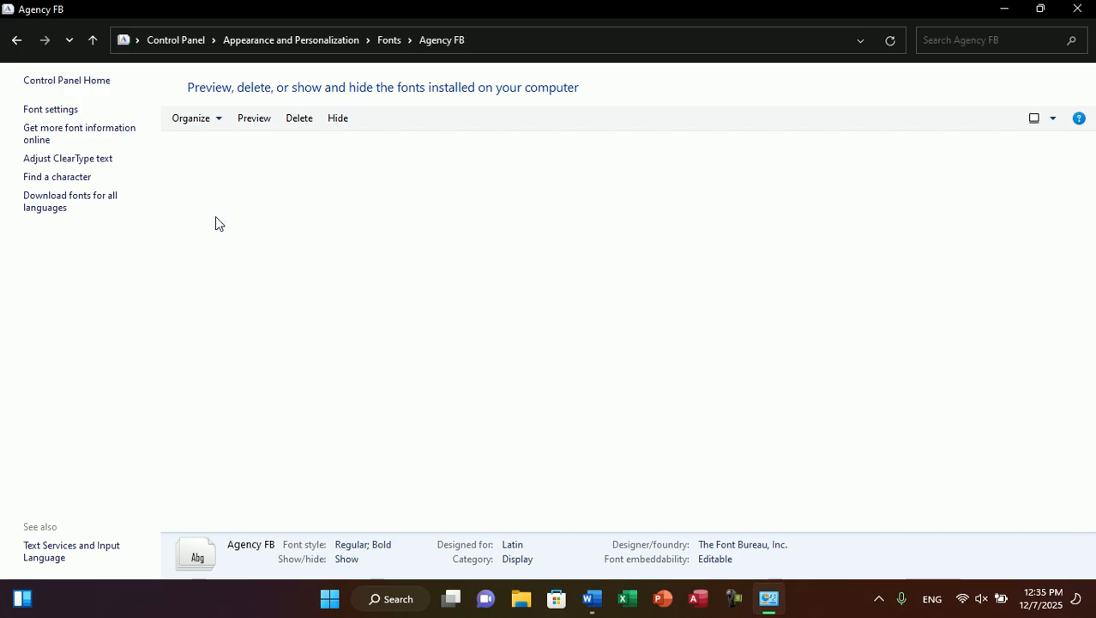
click(13, 43)
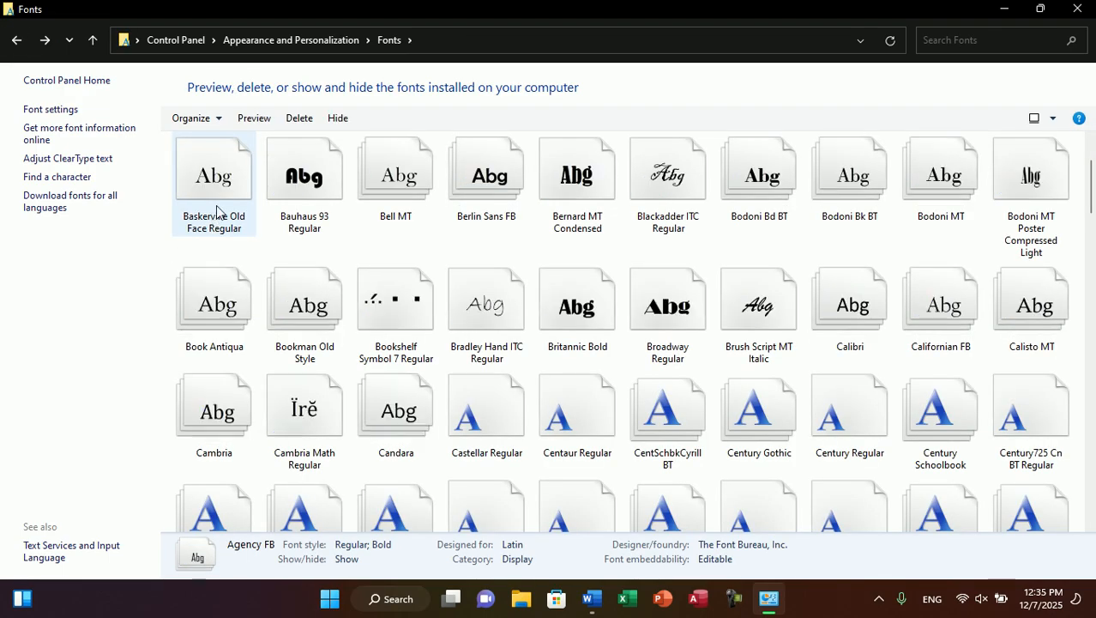
- Delete the Baskerville Old Face Regular font, confirming permanent deletion
click(215, 192)
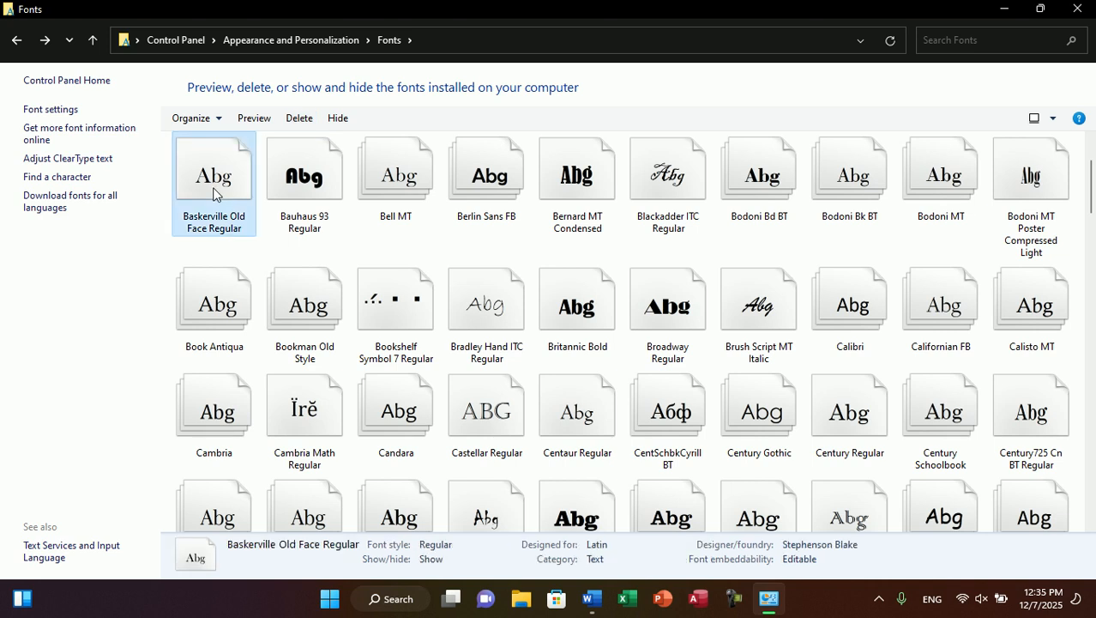
click(288, 119)
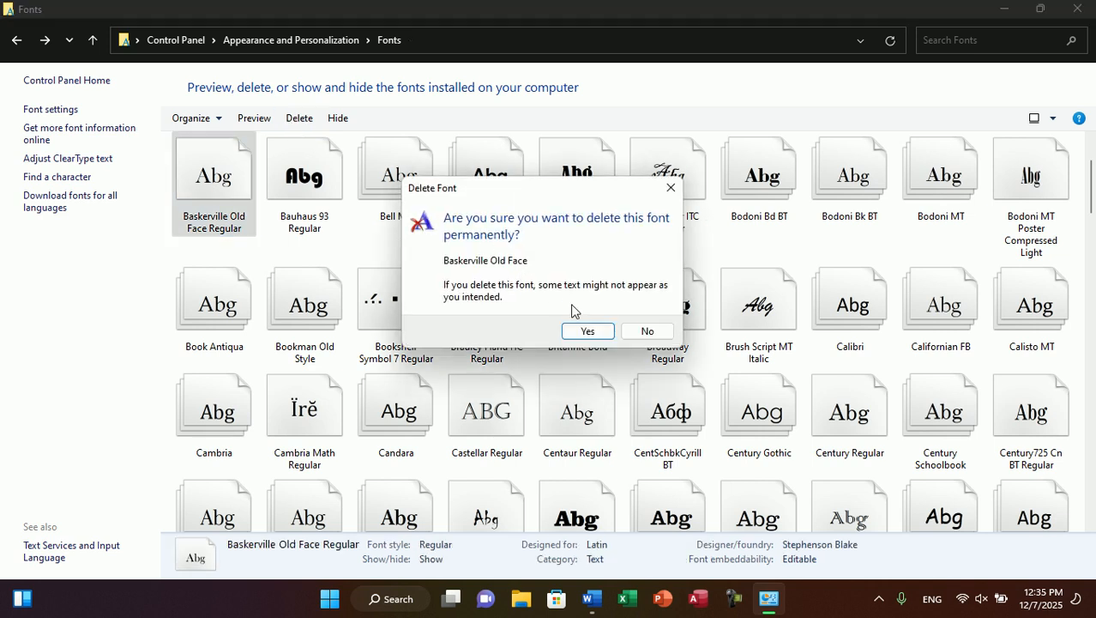
click(587, 332)
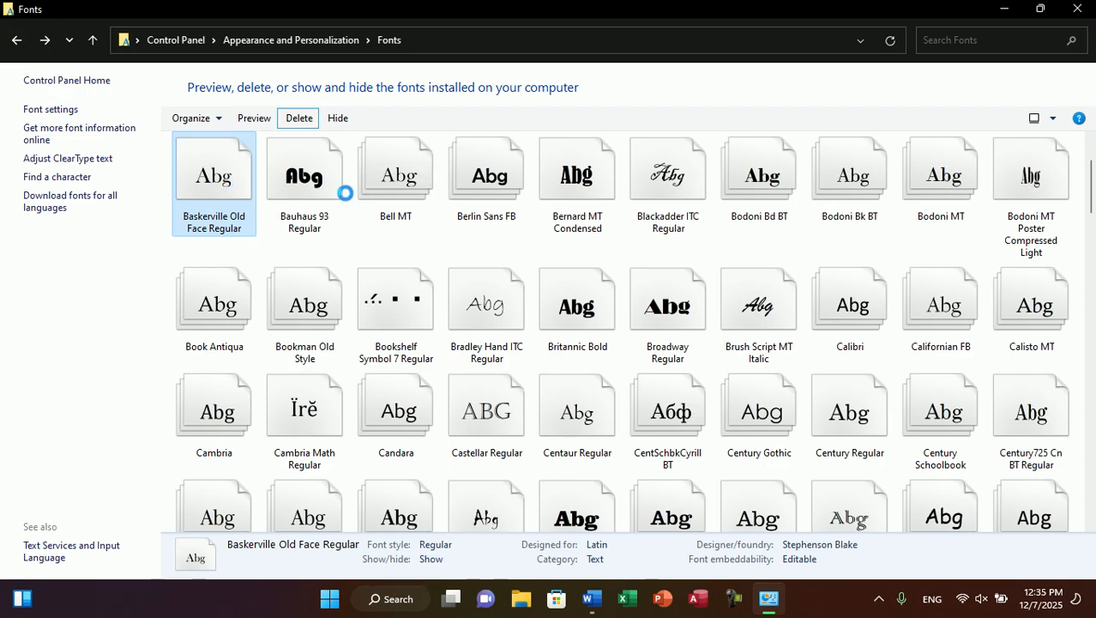
- Type the user's full name on the blank Word page, correcting typos
key(alt+Tab)
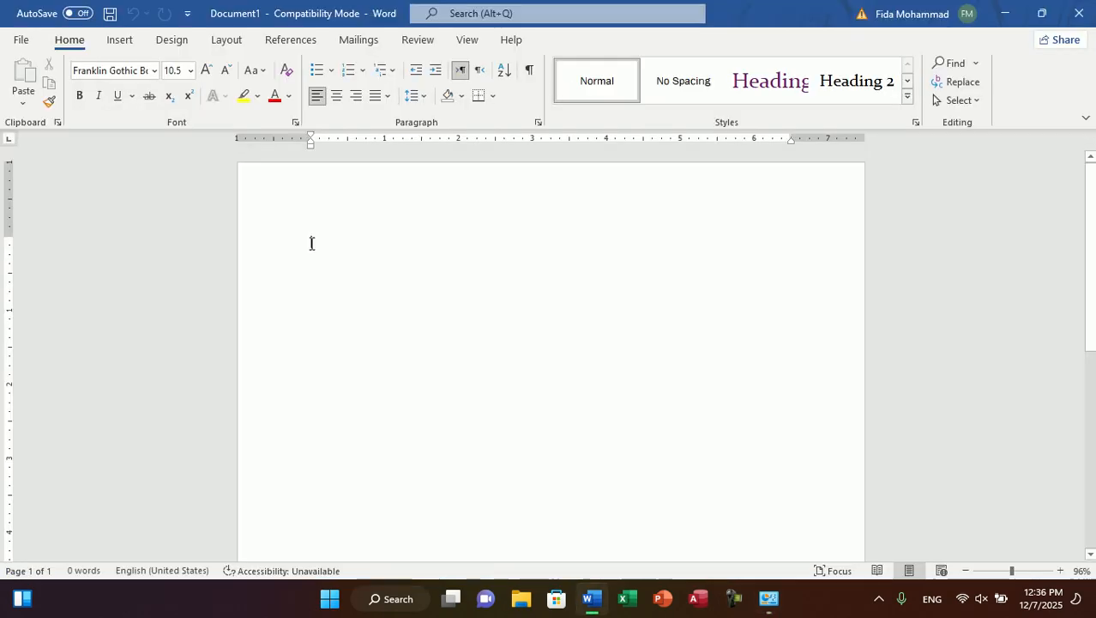
text(F)
key(BackSpace)
text(Fida Mohammafd)
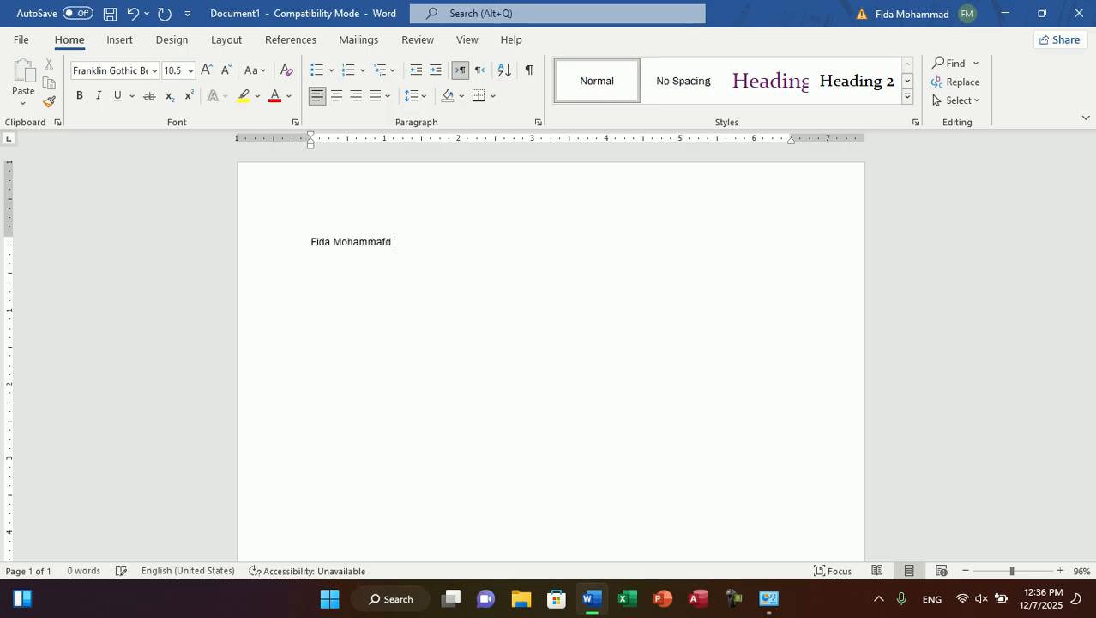
key(ctrl+a)
key(BackSpace)
text(Fida Mohammad)
key(ctrl+BackSpace)
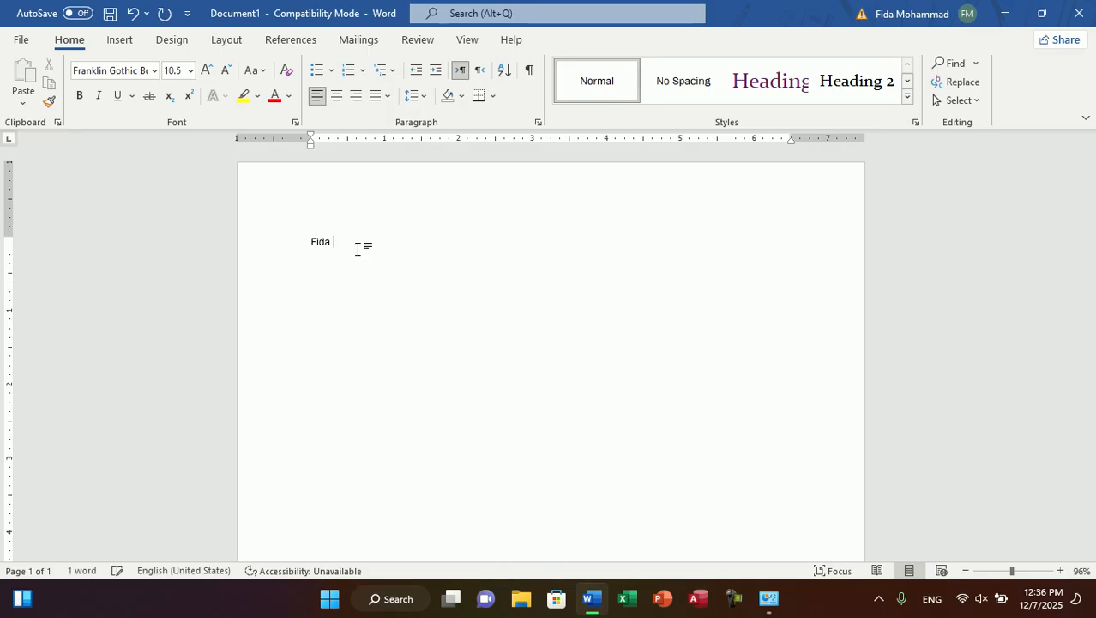
text(Mohammad)
- Format the name in Bailey at 48 pt, then return to the Fonts window
key(ctrl+a)
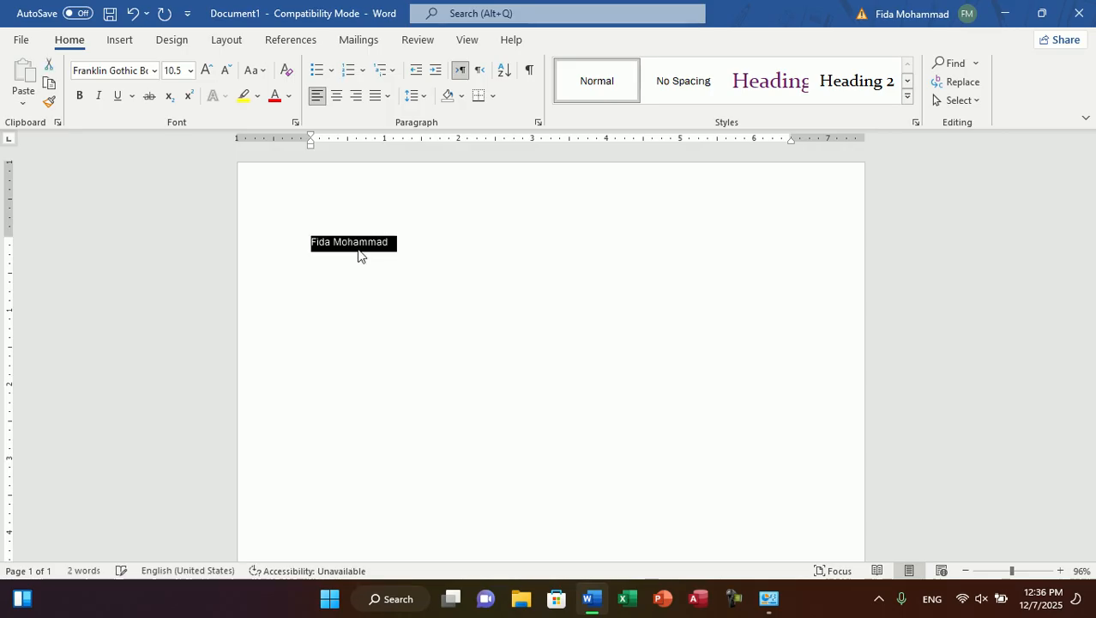
key(ctrl+shift+period)
key(ctrl+shift+period)
key(ctrl+shift+period)
key(ctrl+shift+period)
key(ctrl+shift+period)
key(ctrl+shift+period)
key(ctrl+shift+period)
key(ctrl+shift+period)
key(ctrl+shift+period)
key(ctrl+shift+period)
key(ctrl+shift+period)
key(ctrl+shift+period)
key(ctrl+shift+period)
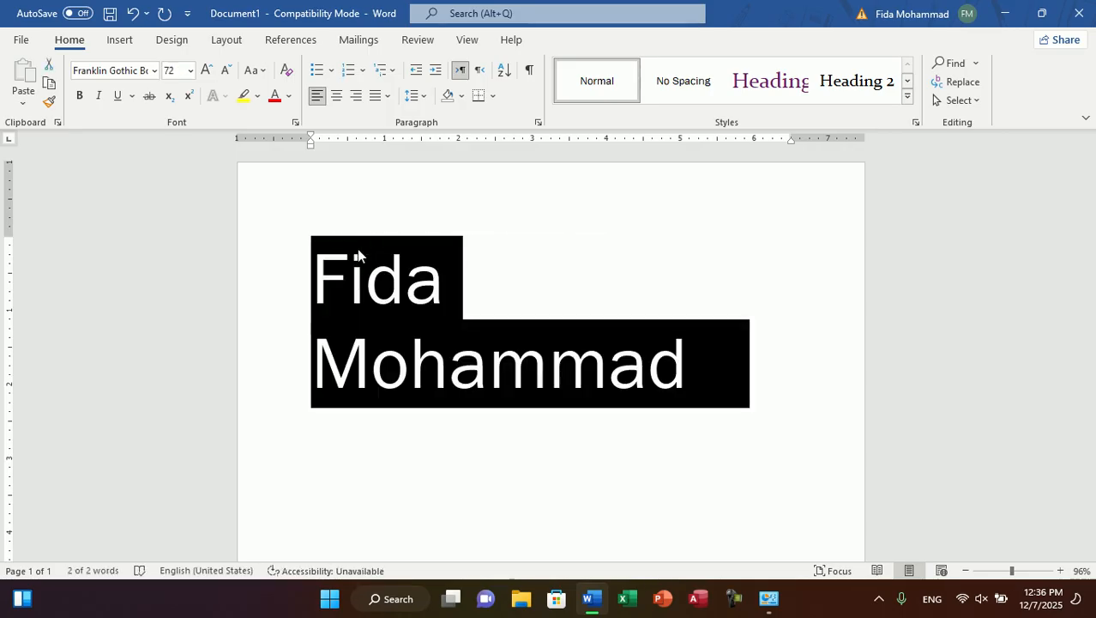
key(ctrl+shift+comma)
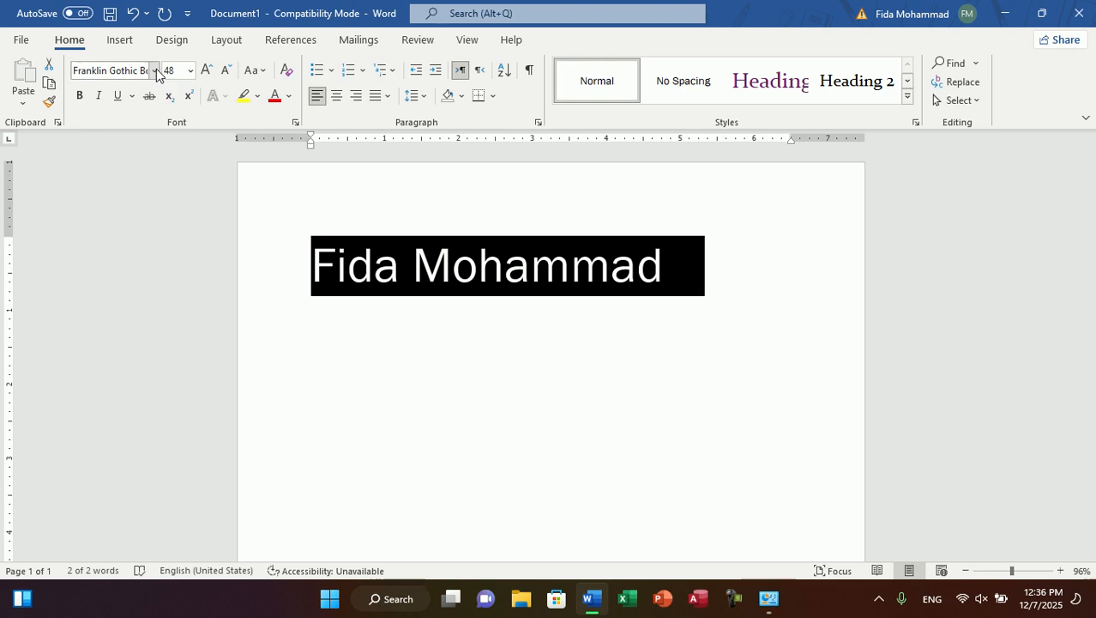
click(154, 70)
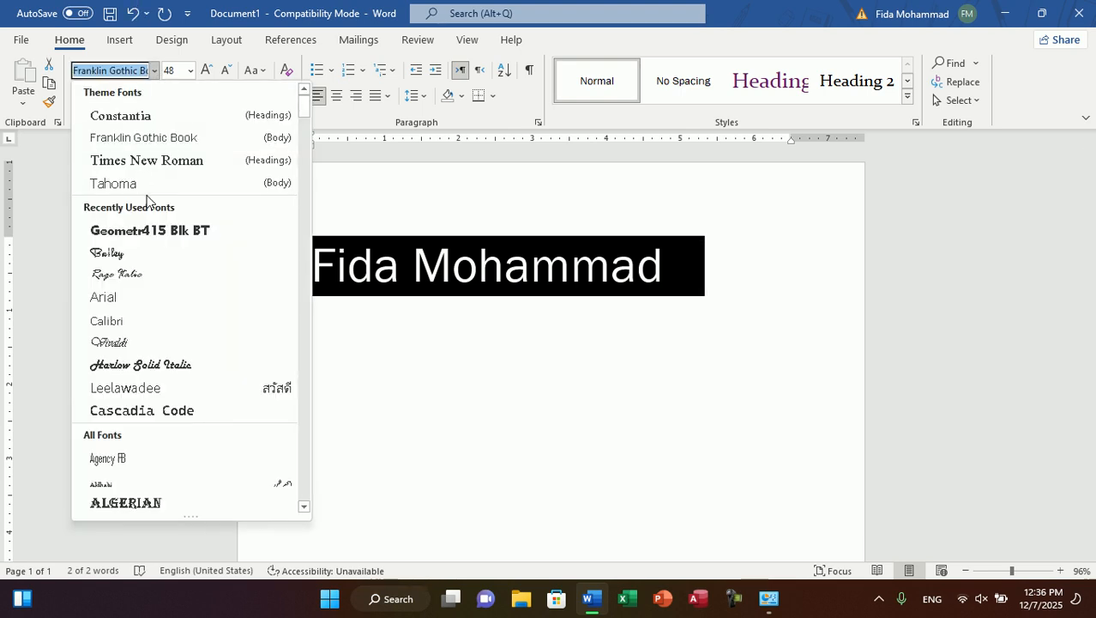
click(185, 261)
click(452, 268)
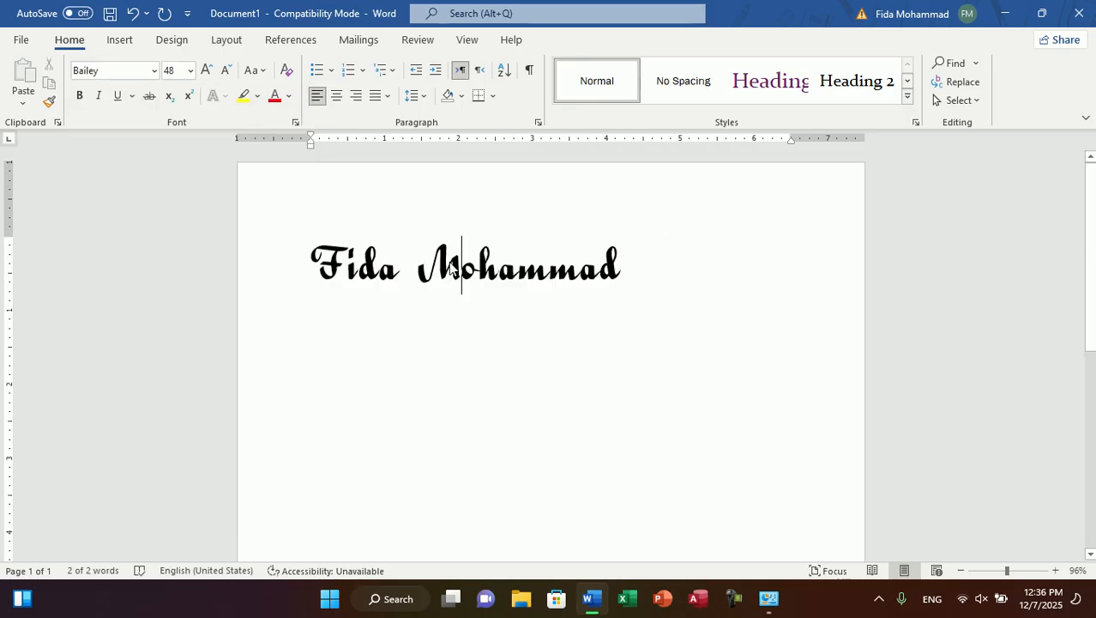
drag(306, 269, 596, 286)
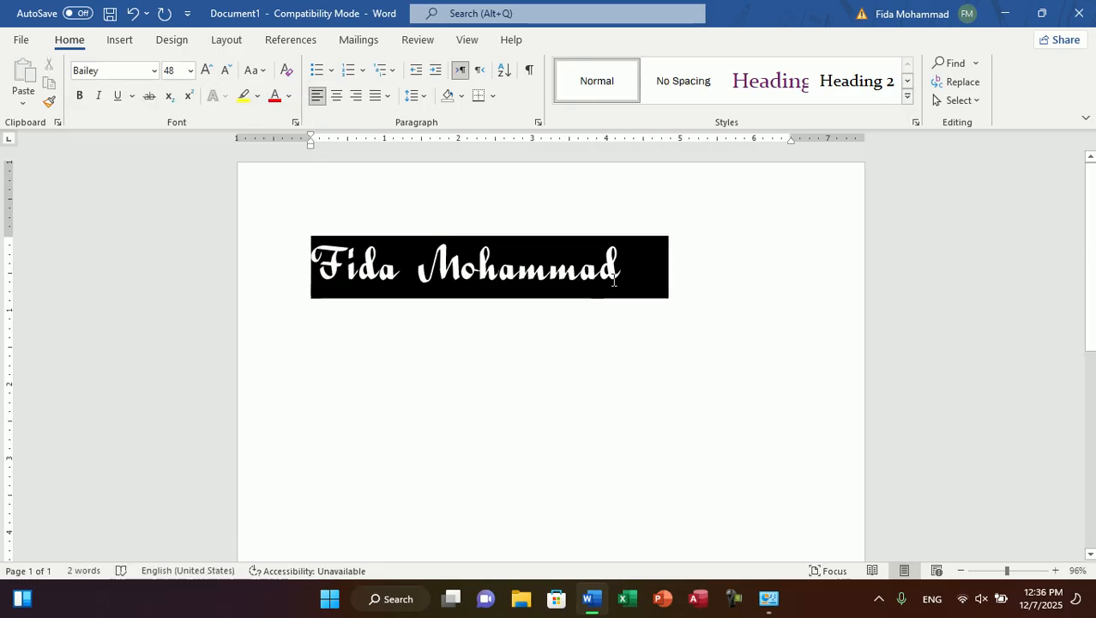
key(alt+Tab)
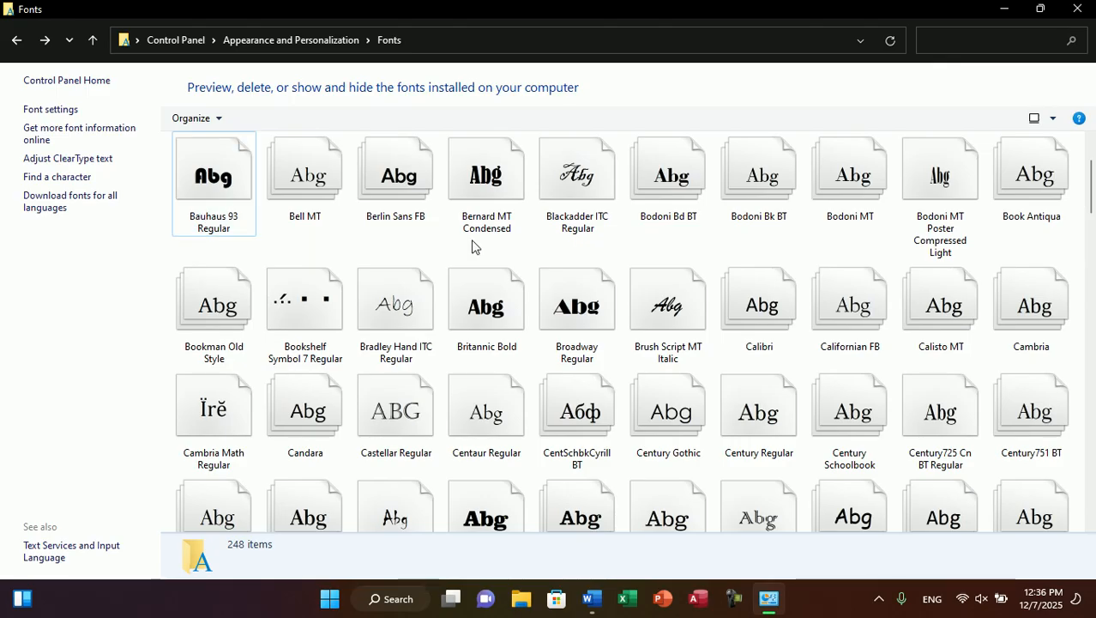
- Copy the Bailey and Bahij TTR font files from the desktop and go back to Fonts
scroll(1093, 191, up, 1)
mouse_move(1092, 191)
mouse_down()
mouse_move(1093, 176)
mouse_move(1084, 328)
mouse_move(1093, 187)
mouse_up()
key(super+d)
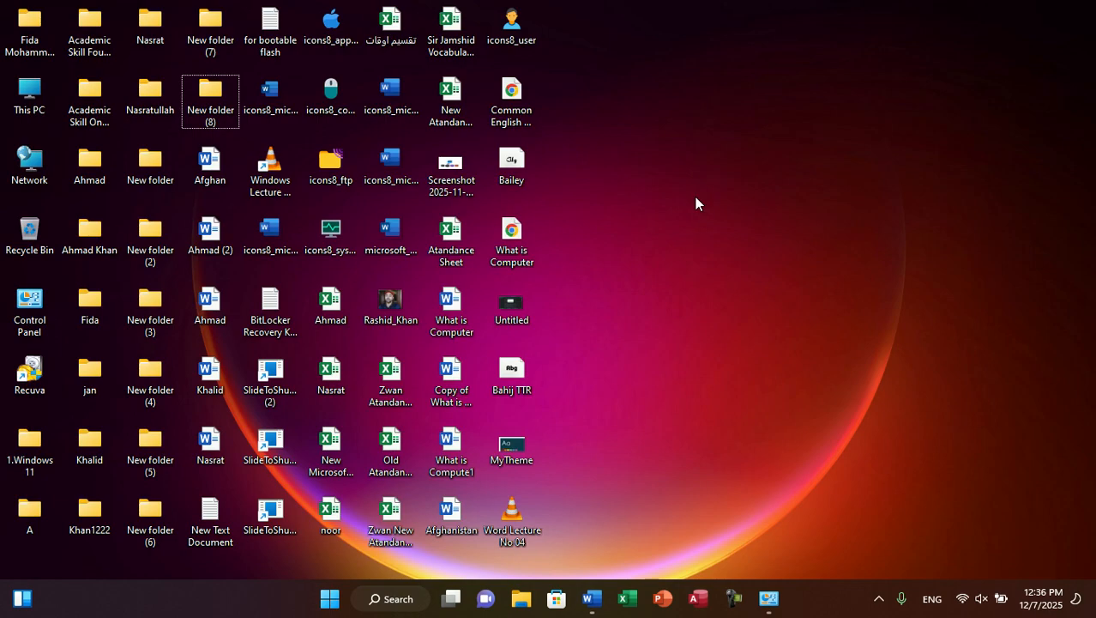
click(515, 169)
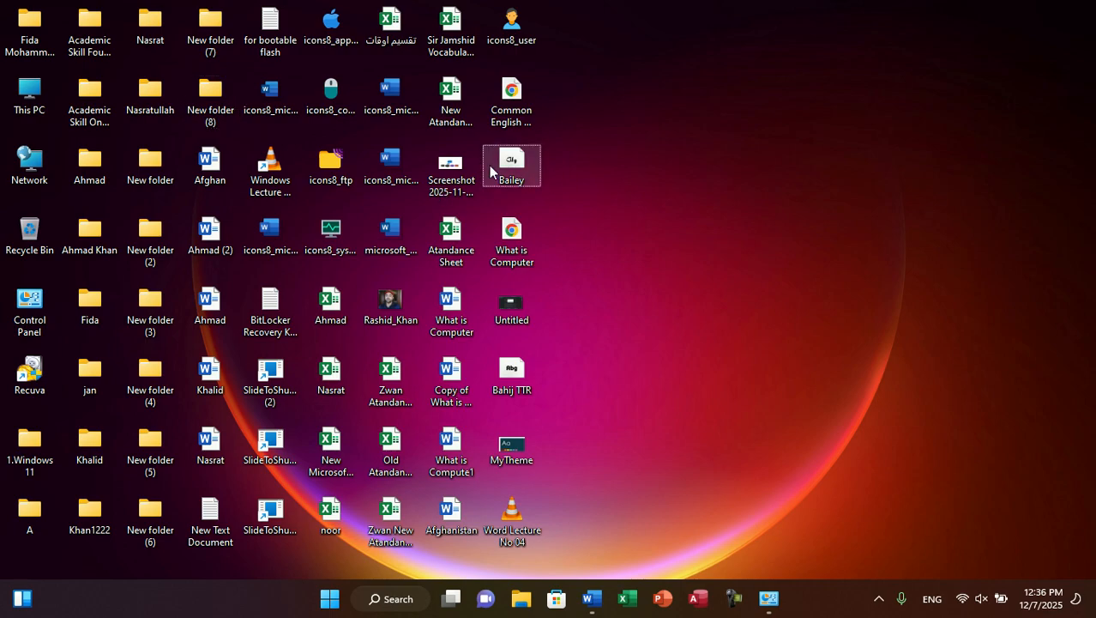
click(523, 178)
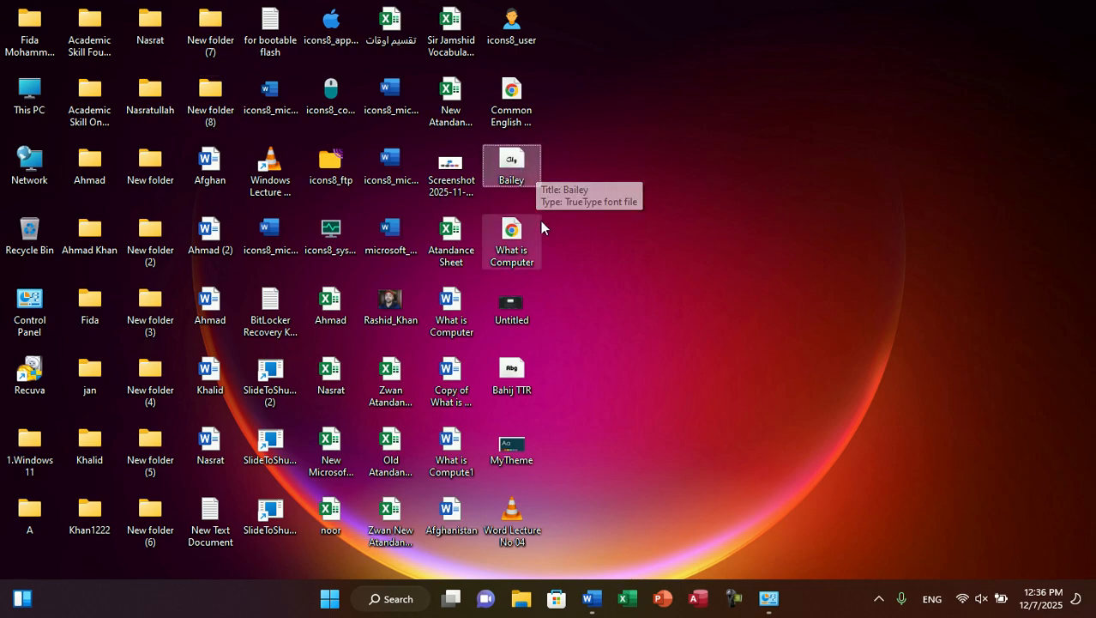
ctrl+click(527, 395)
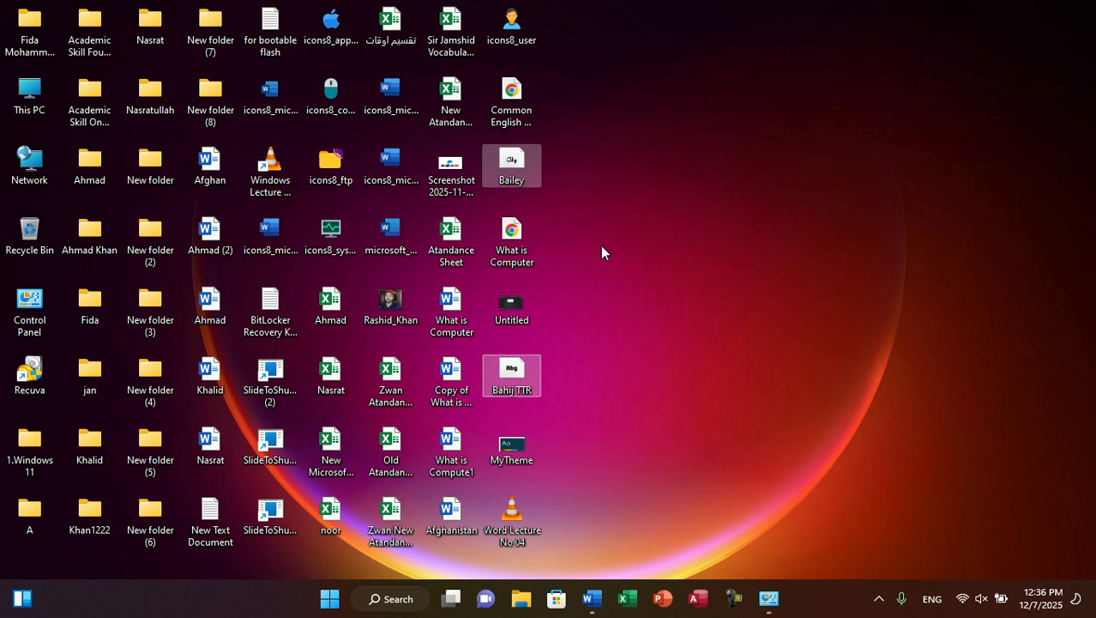
right_click(513, 370)
click(559, 351)
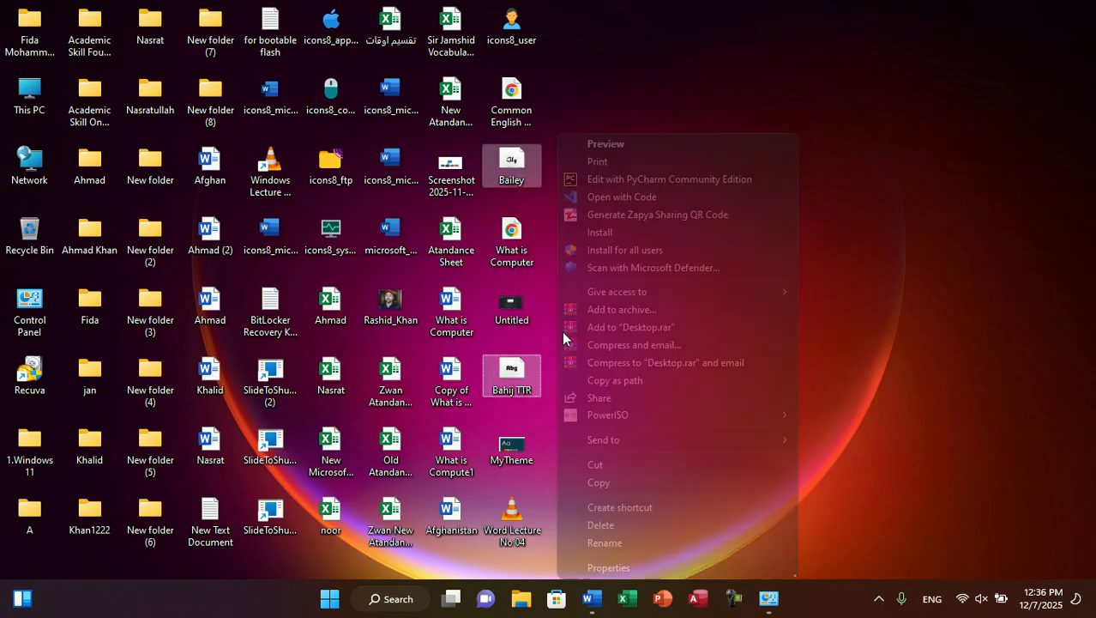
click(602, 483)
key(alt+Tab)
right_click(383, 248)
- Paste both fonts into Fonts, accepting replacement of the existing Bailey font
click(414, 326)
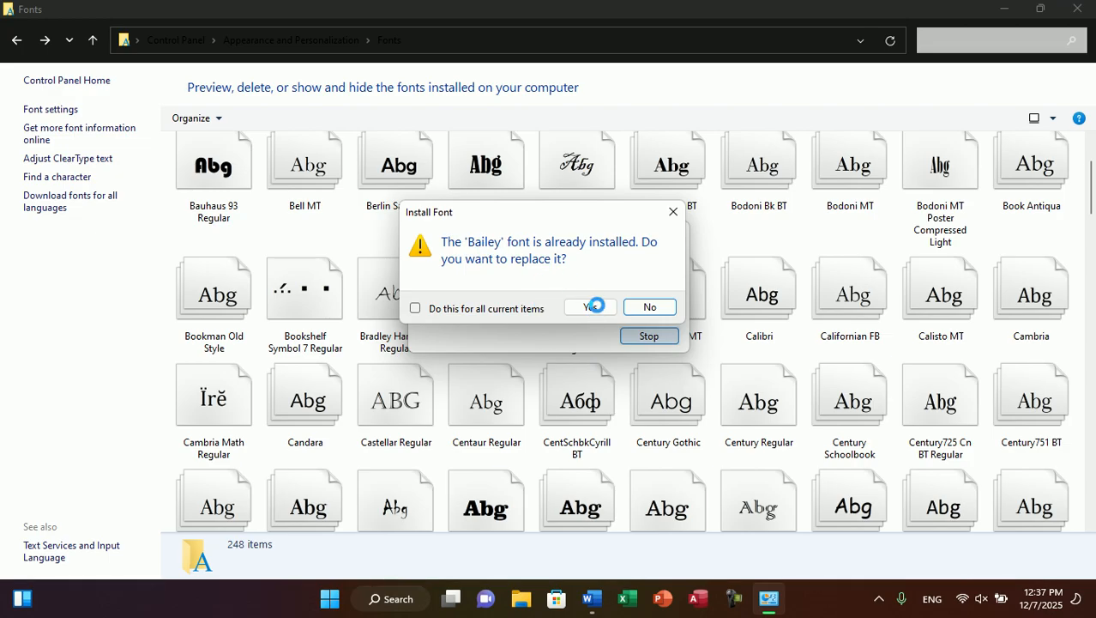
click(596, 306)
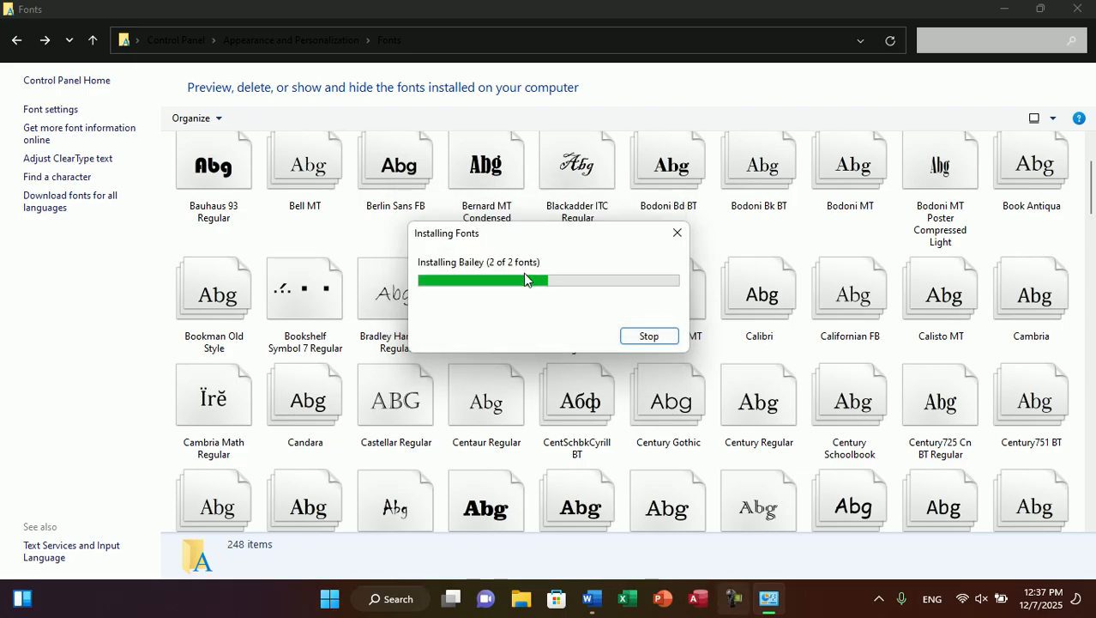
key(alt+Tab)
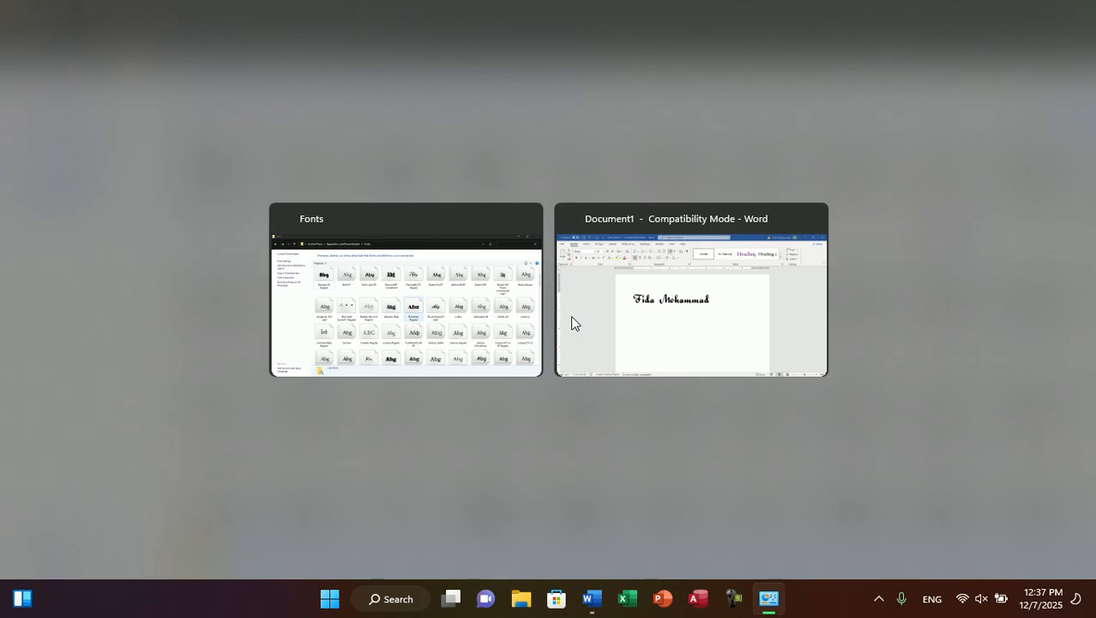
- Apply Bahij Titr to the name in Word, then open File Explorer on This PC
click(572, 315)
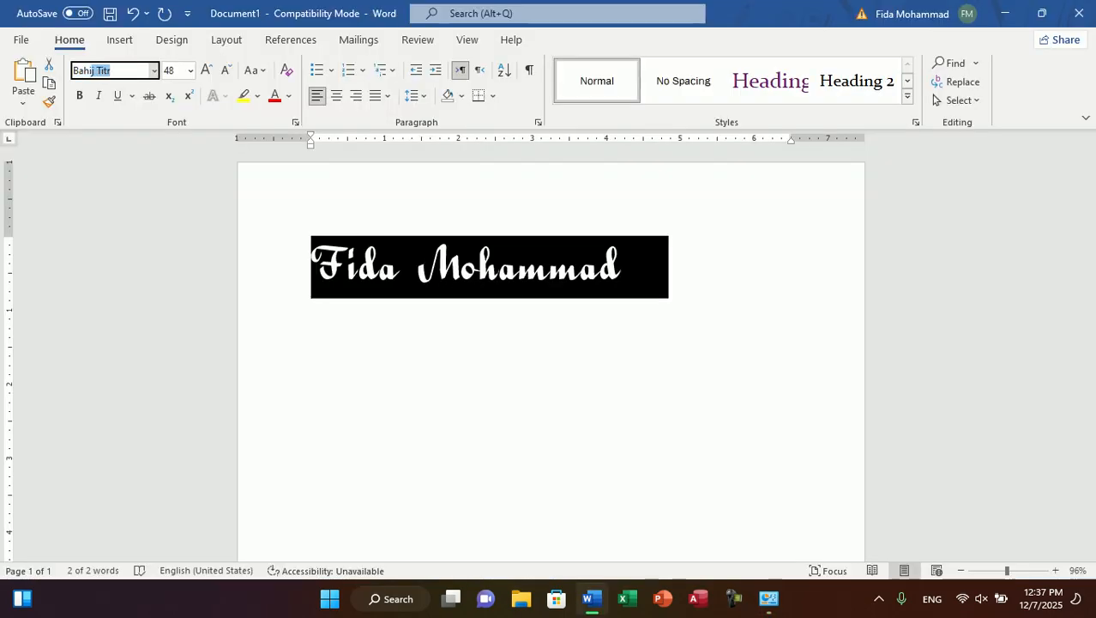
key(Right)
key(Return)
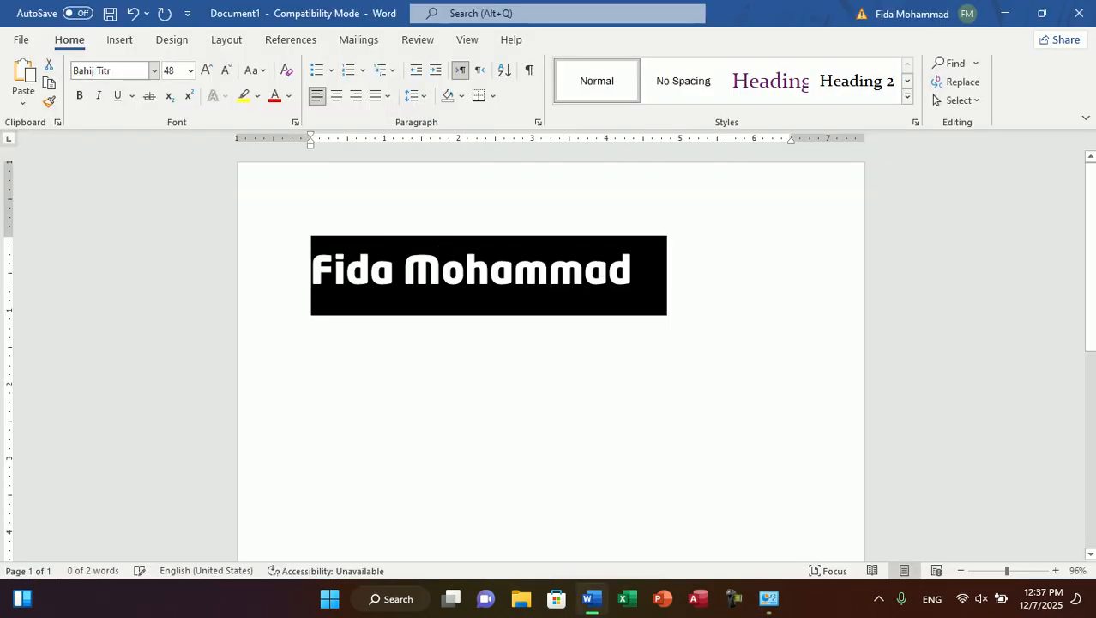
click(473, 252)
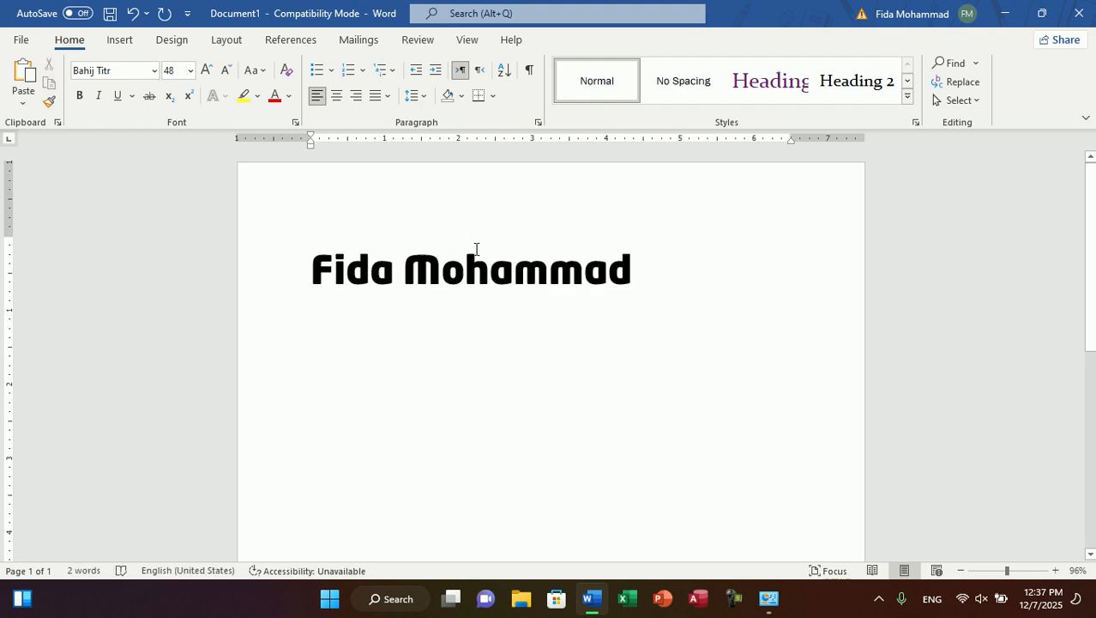
key(alt+Tab)
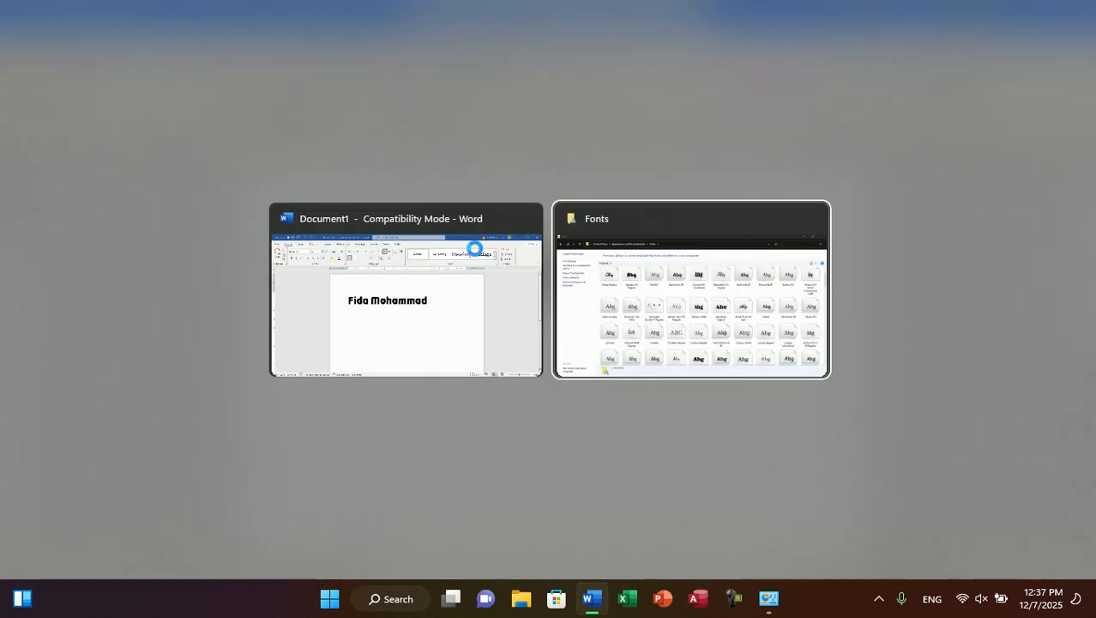
key(super+e)
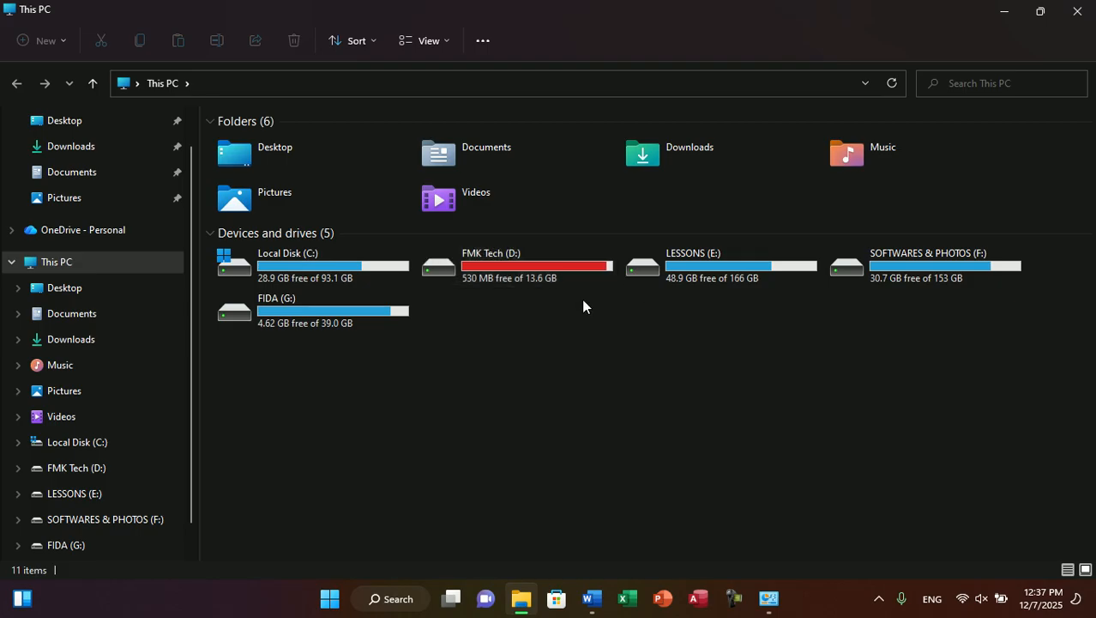
- Browse Downloads and the Movies folder on FMK Tech (D:), then go back
double_click(688, 171)
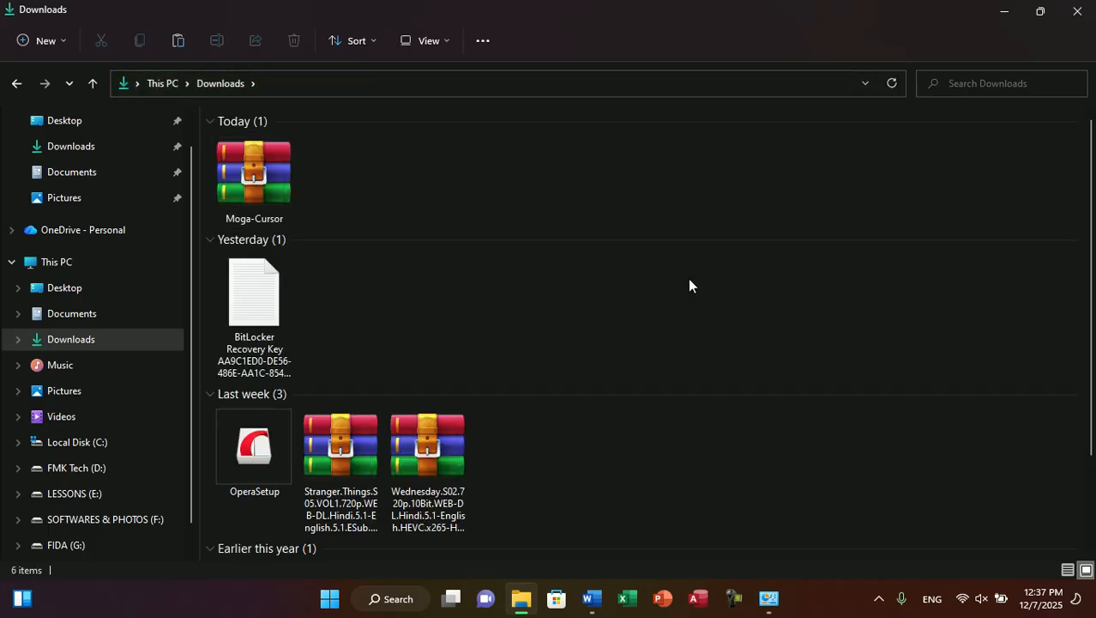
scroll(1083, 429, down, 2)
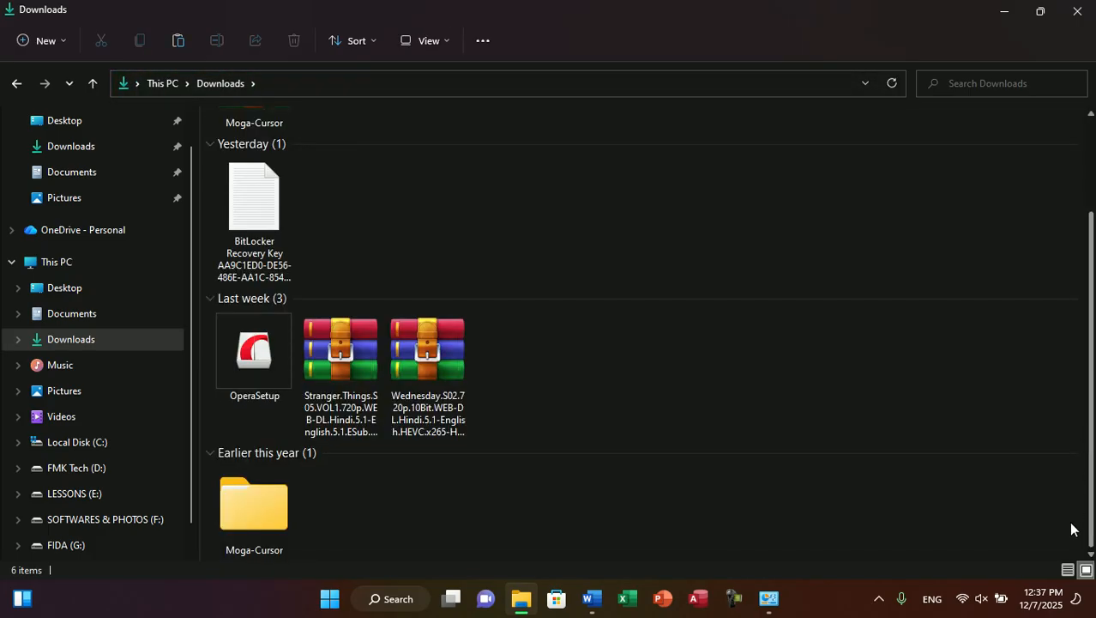
scroll(1071, 530, up, 2)
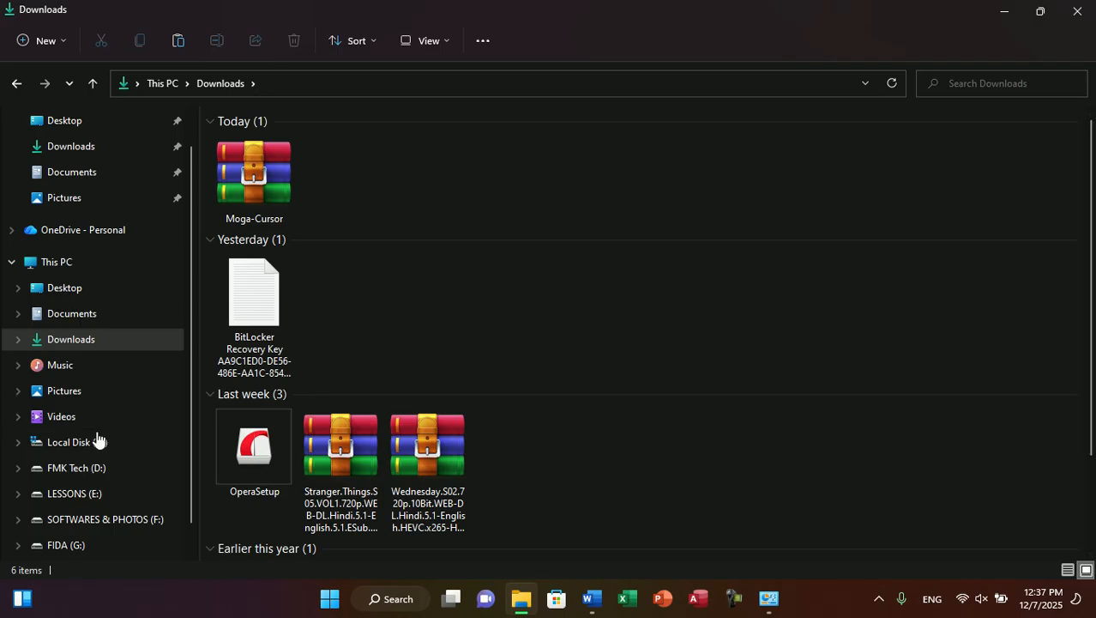
click(85, 469)
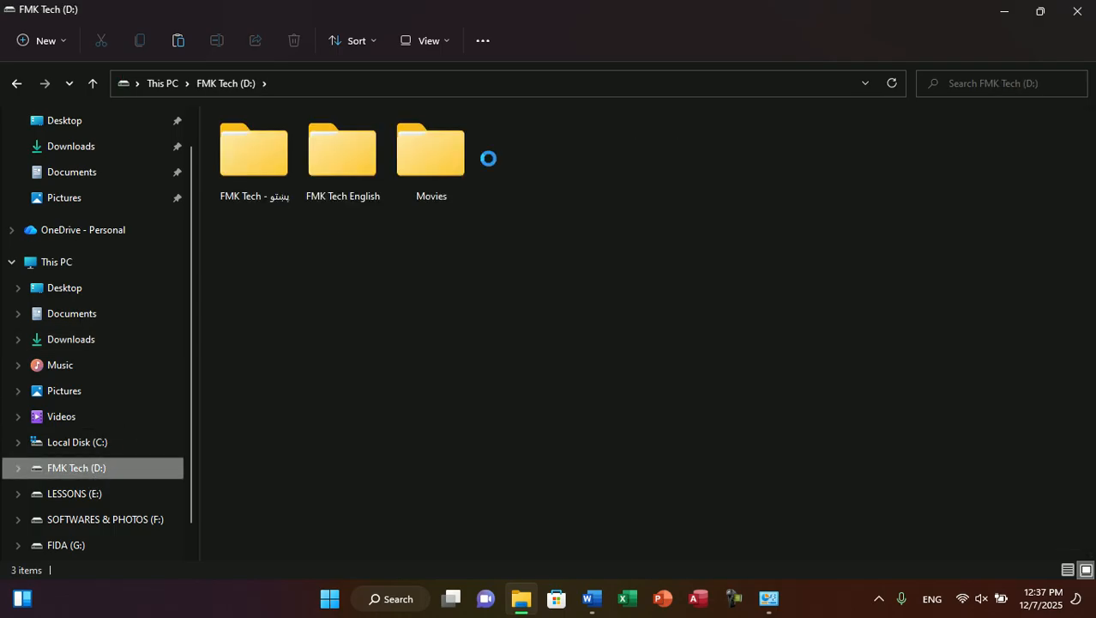
double_click(448, 163)
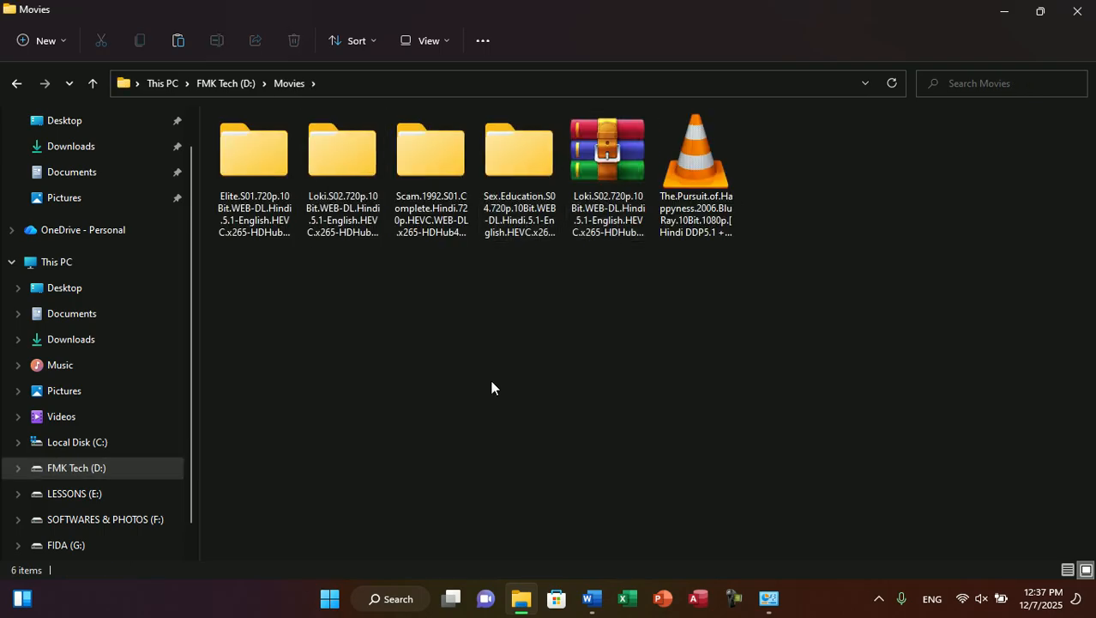
key(alt+Left)
click(325, 405)
key(alt+Left)
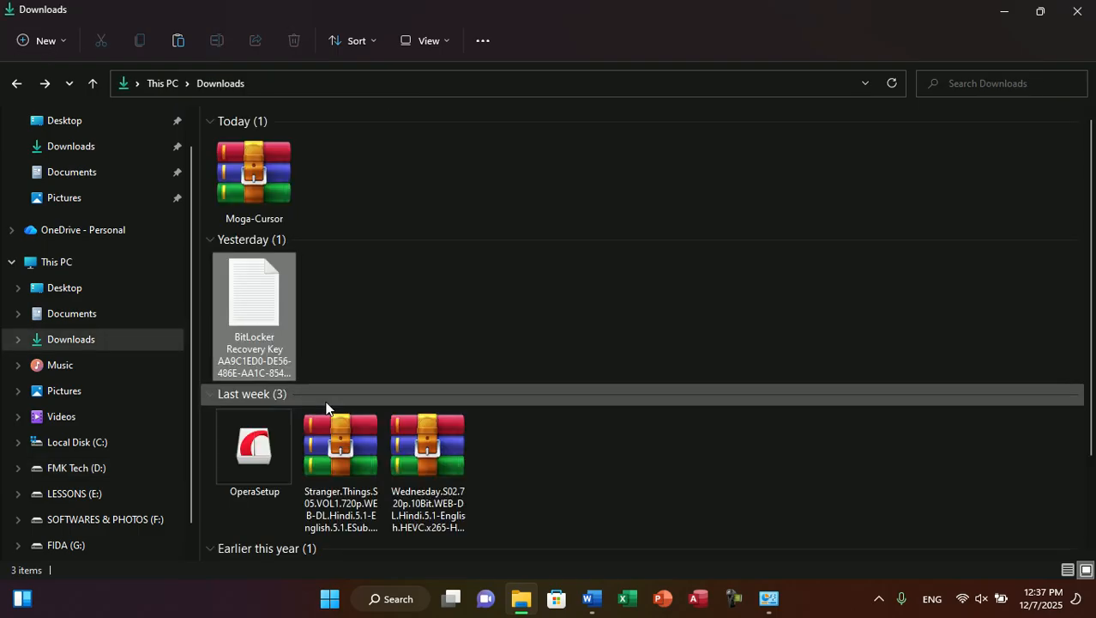
- Open New folder on SOFTWARES & PHOTOS (F:) and select the fortalesia_script archive
click(72, 496)
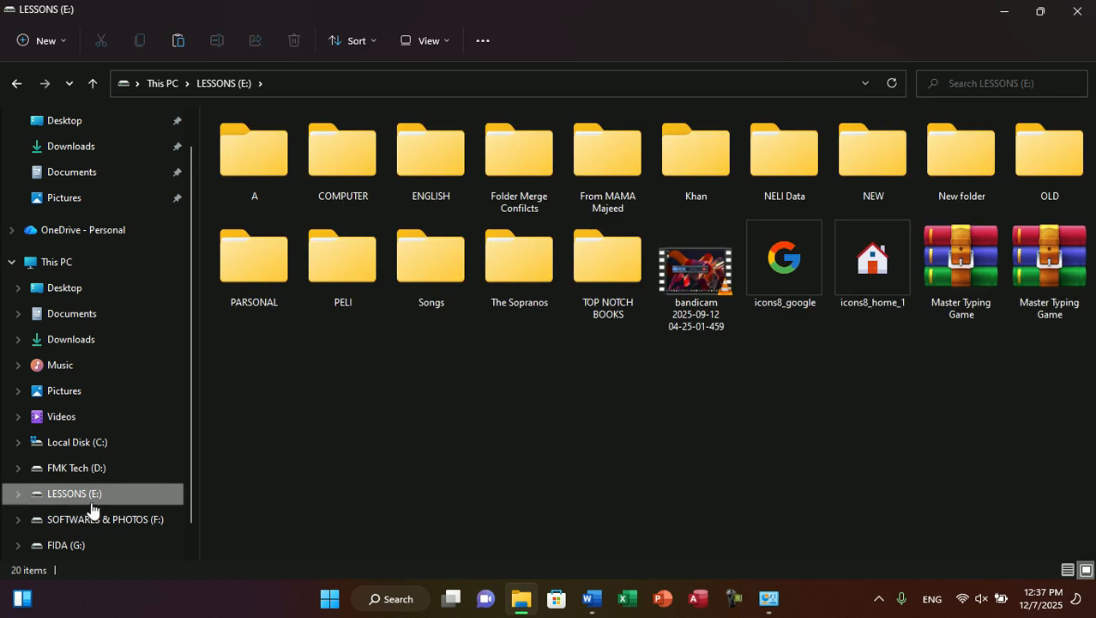
click(91, 515)
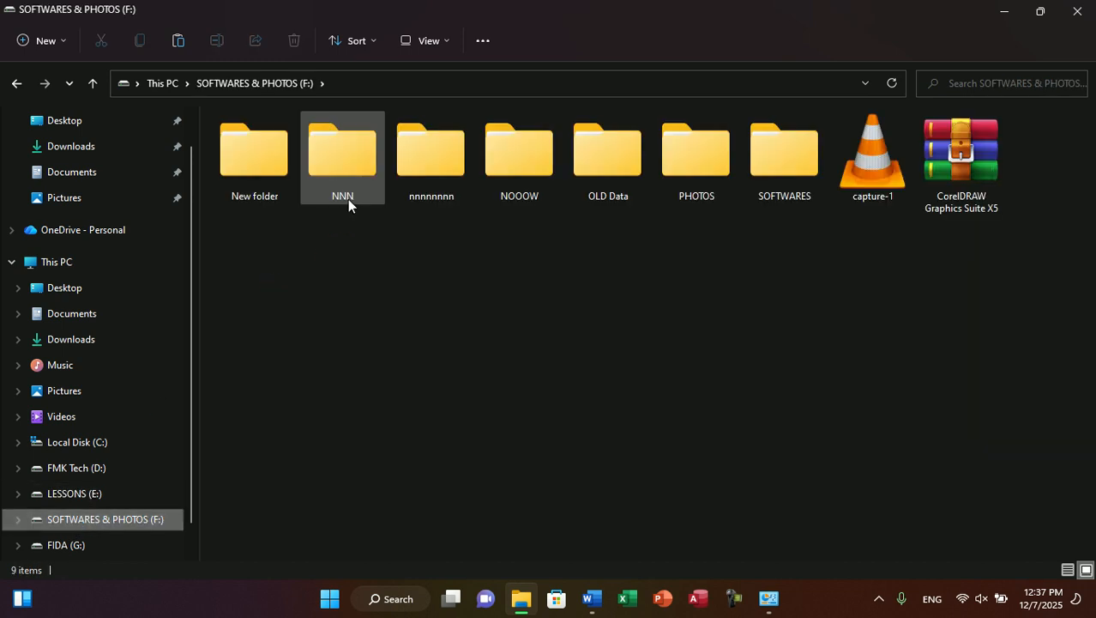
double_click(287, 185)
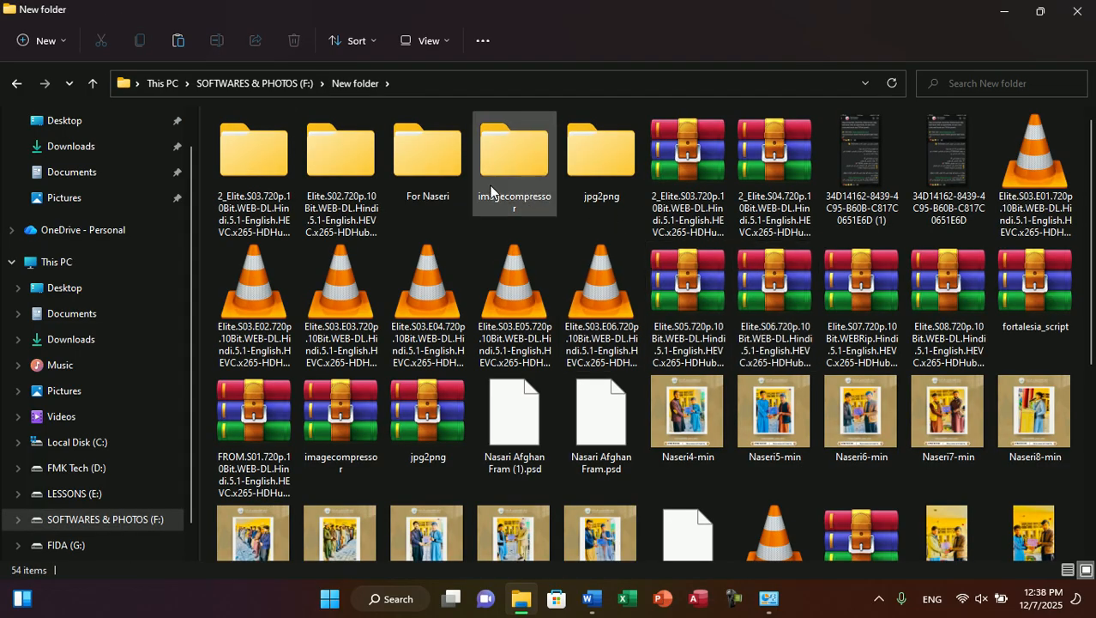
double_click(526, 182)
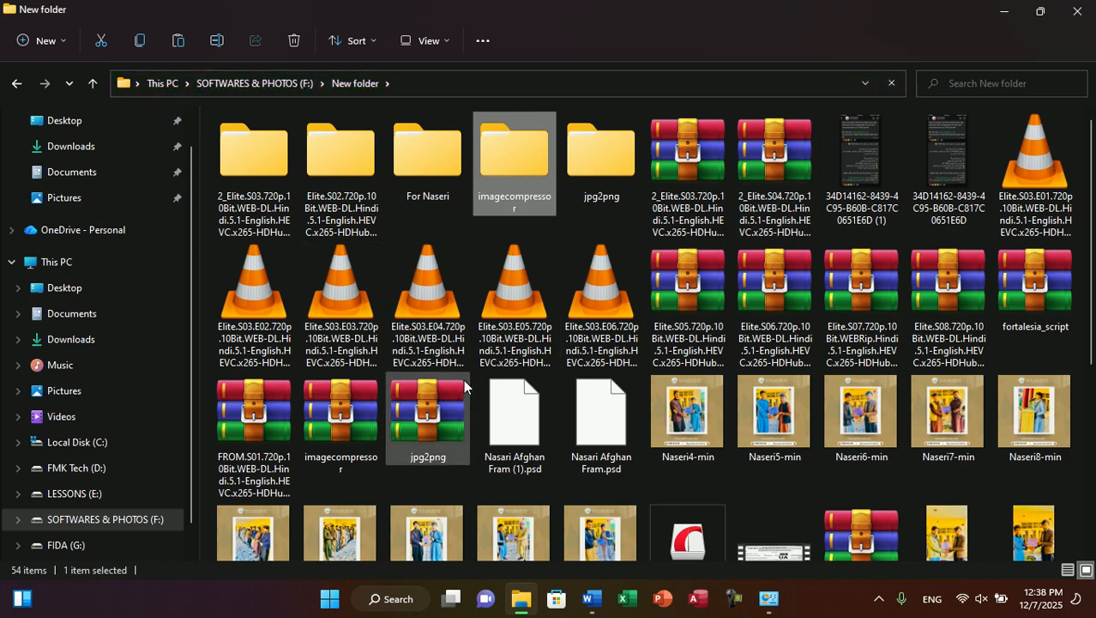
click(347, 414)
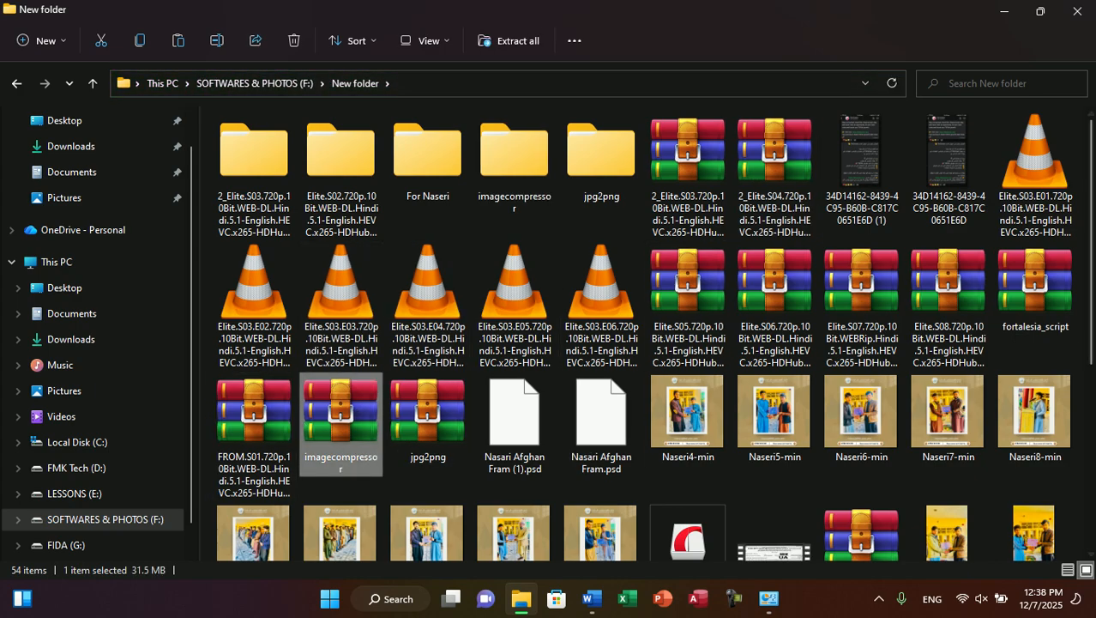
scroll(1093, 394, down, 2)
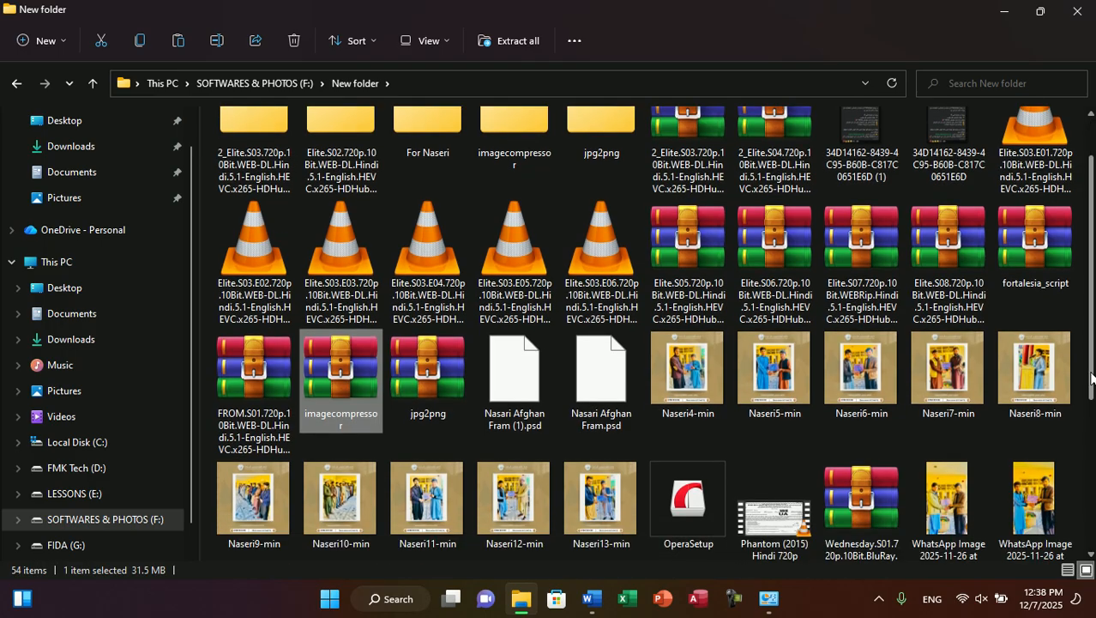
scroll(1093, 395, up, 2)
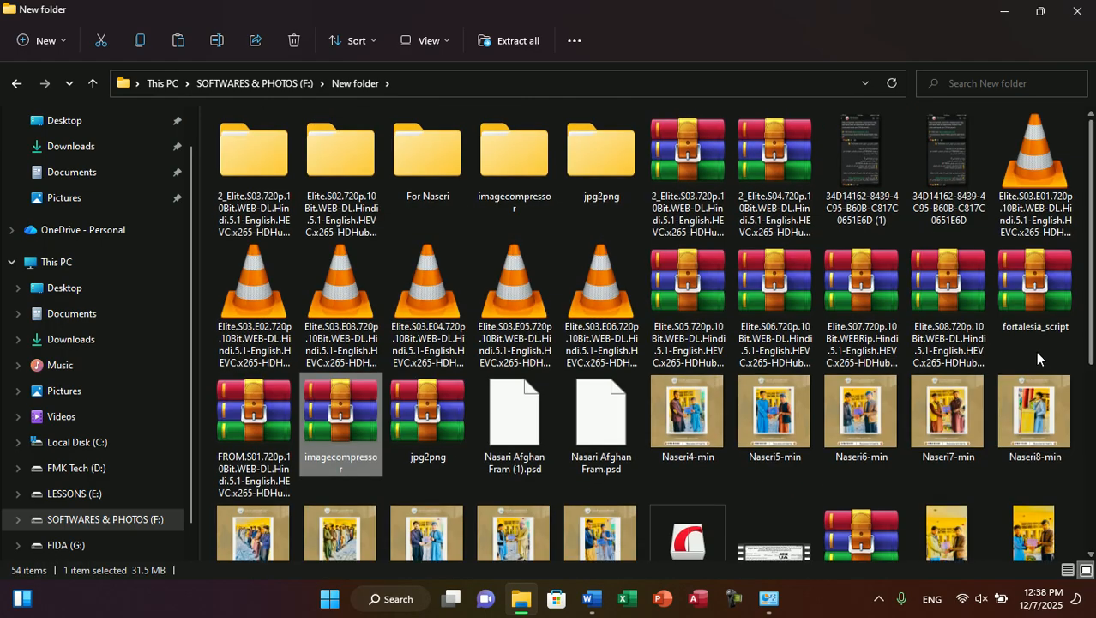
click(1033, 319)
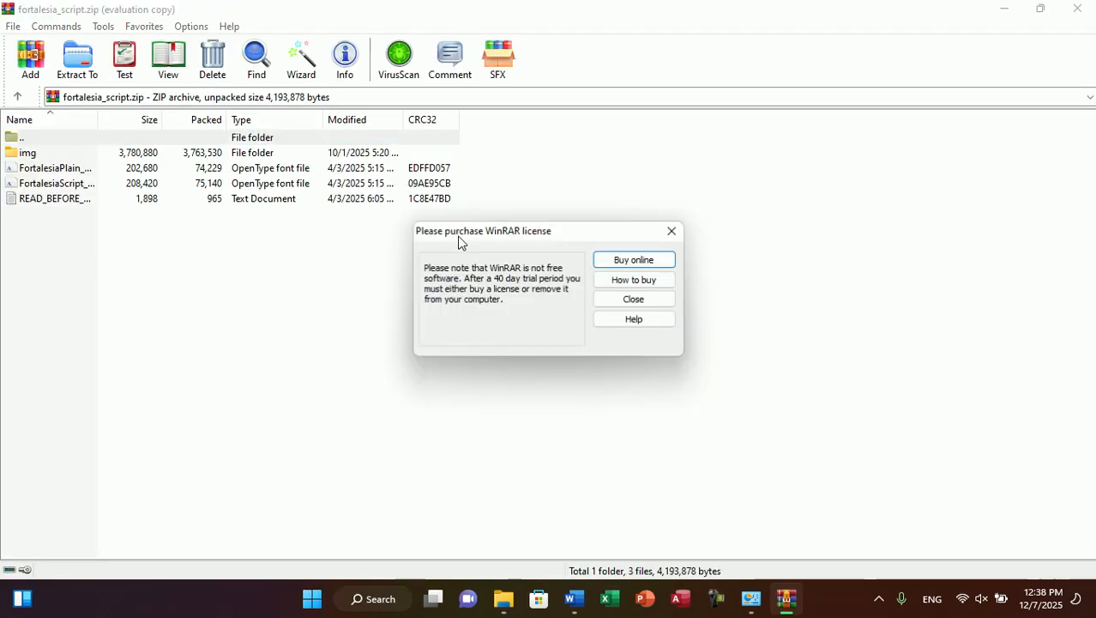
click(634, 299)
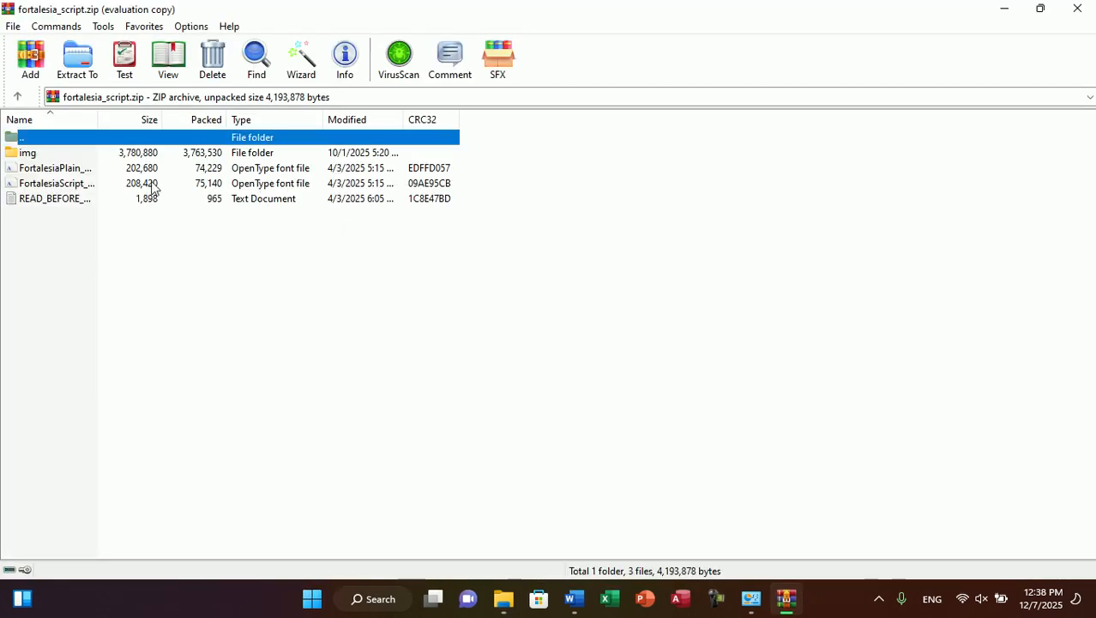
click(75, 172)
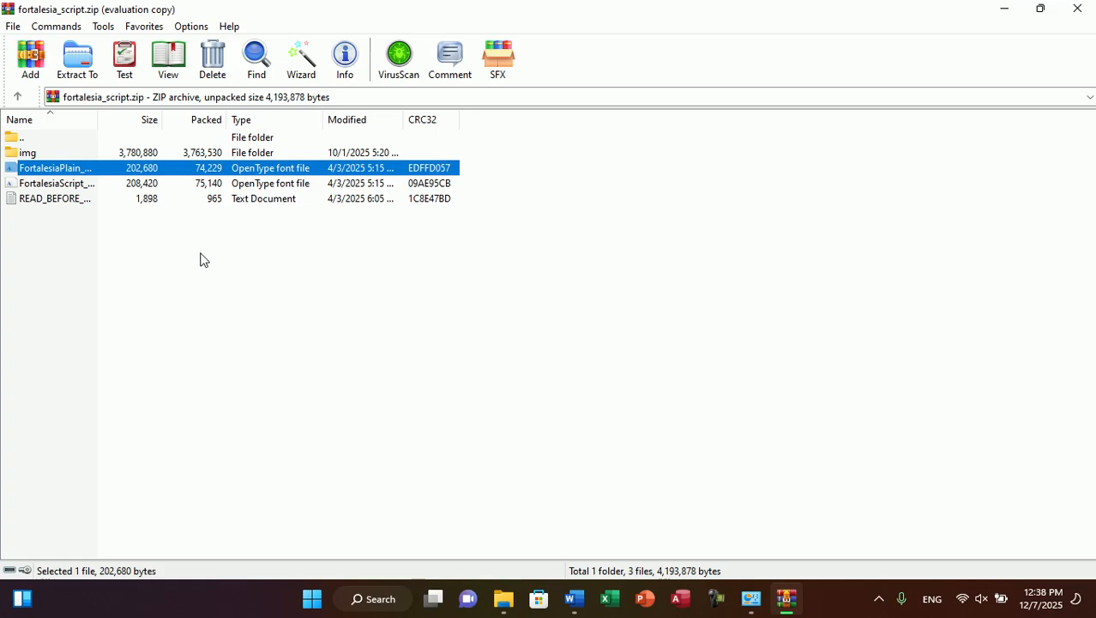
key(BackSpace)
click(1085, 8)
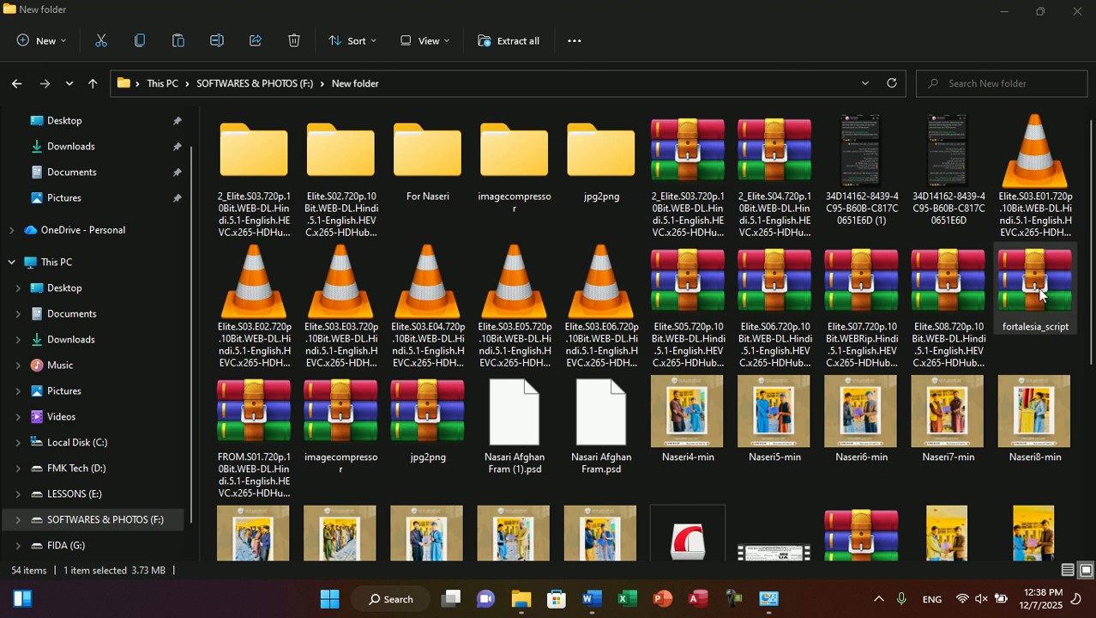
- Extract the fortalesia_script archive into its current folder
key(super+d)
key(super+d)
key(super+d)
key(super+d)
right_click(1020, 298)
key(Escape)
right_click(1021, 298)
key(Escape)
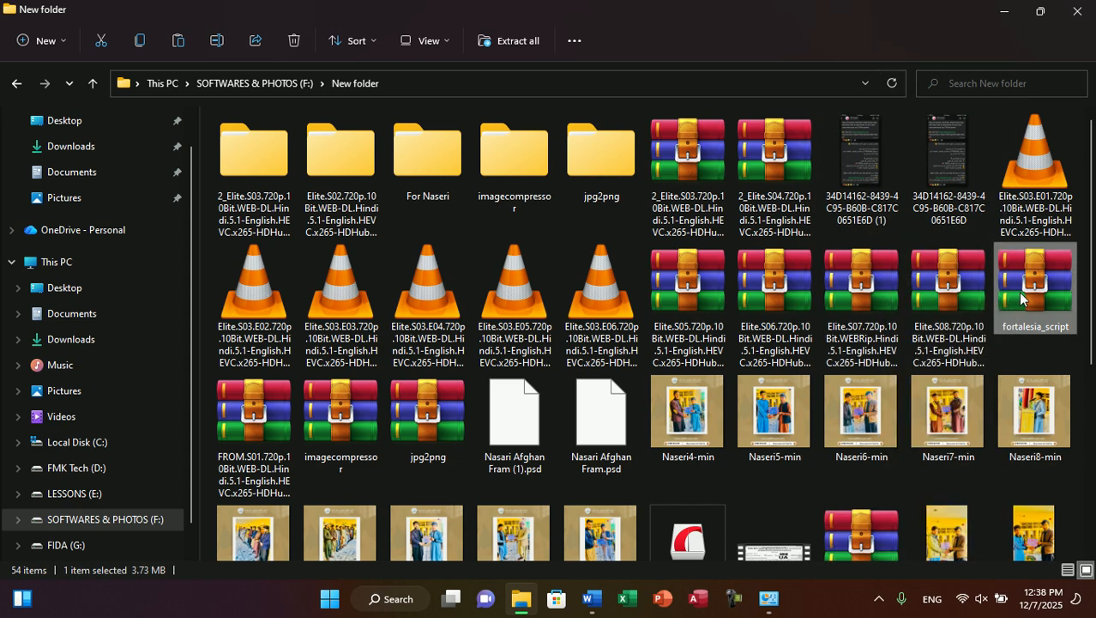
right_click(1022, 299)
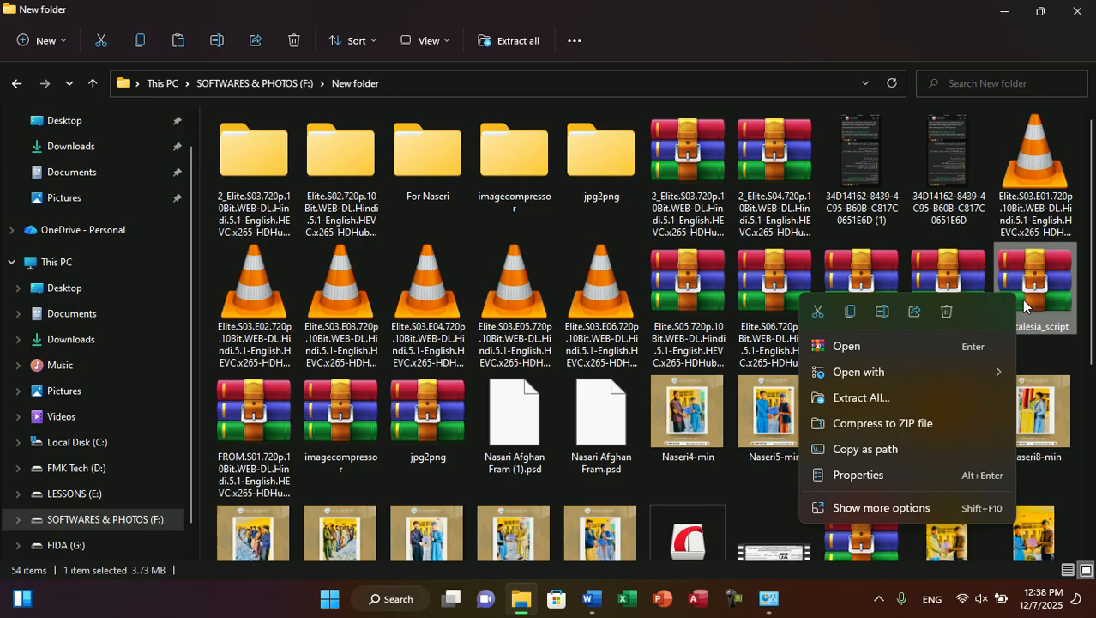
click(882, 509)
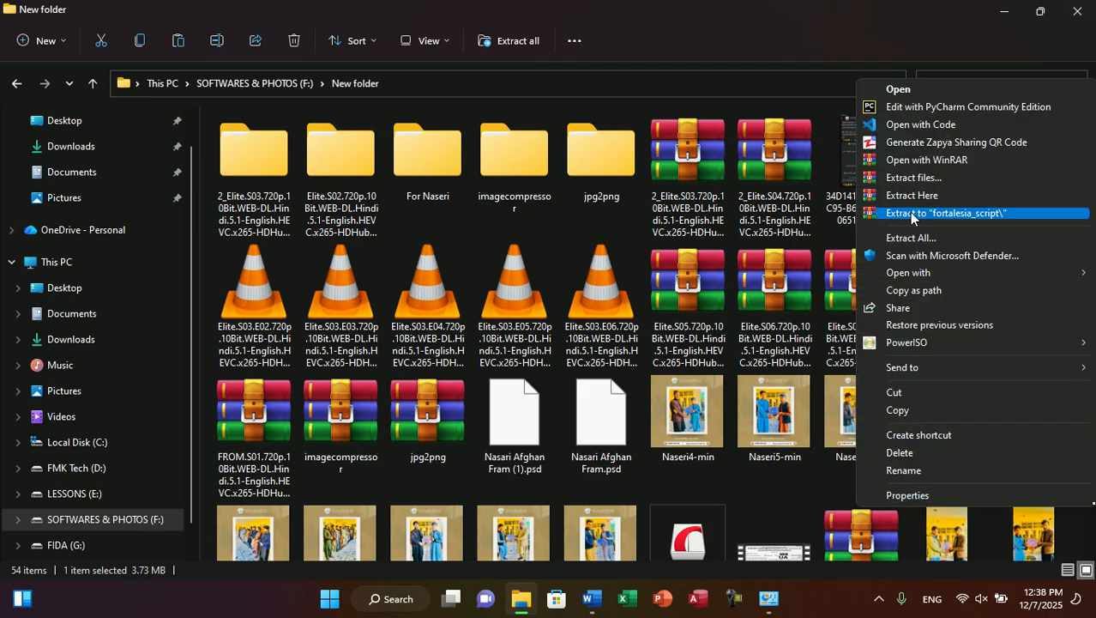
click(939, 195)
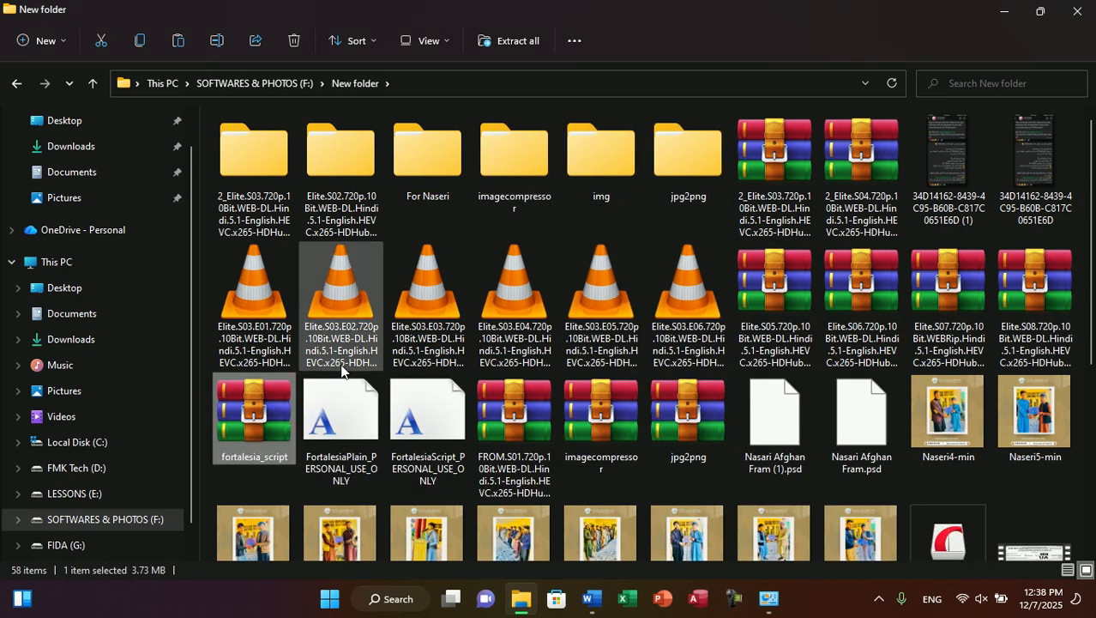
- Select the extracted FortalesiaPlain and FortalesiaScript font files, then return to Fonts
click(611, 174)
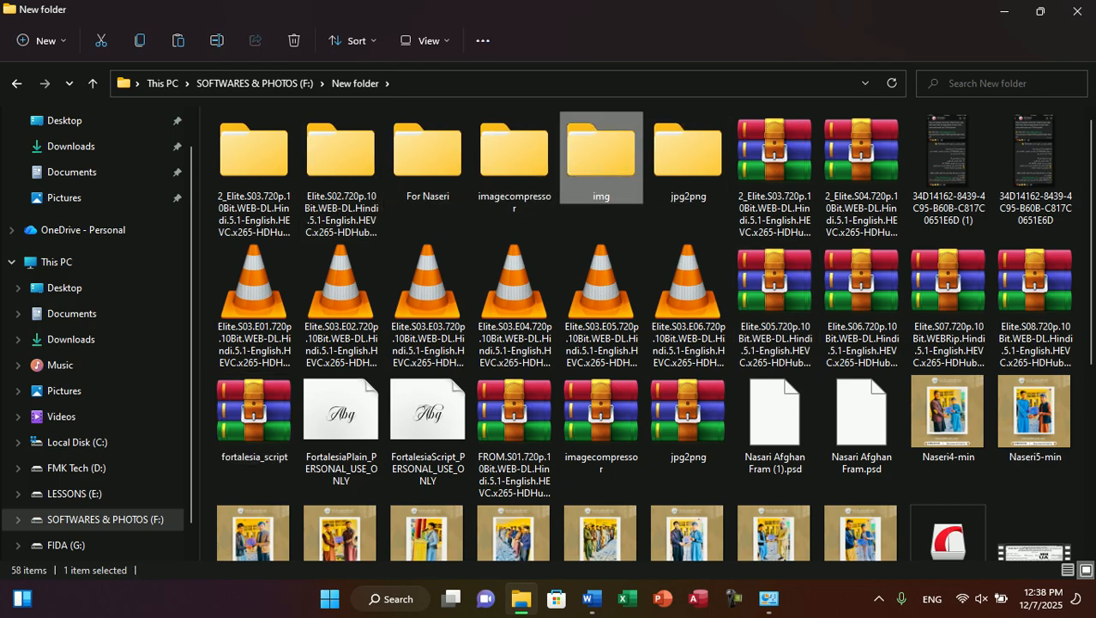
scroll(995, 274, down, 3)
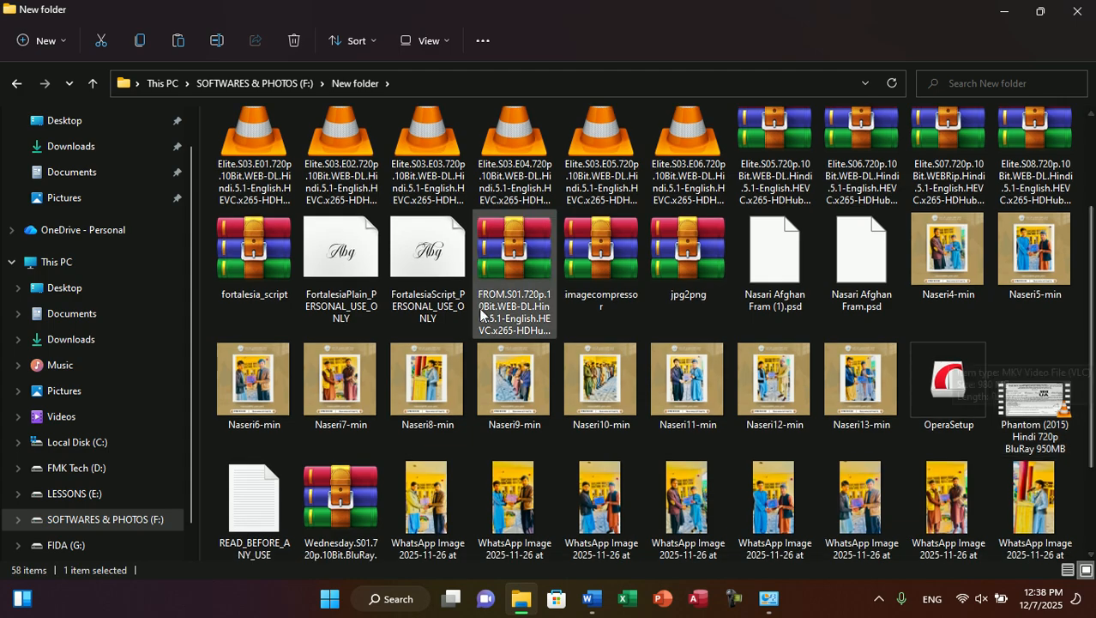
click(347, 292)
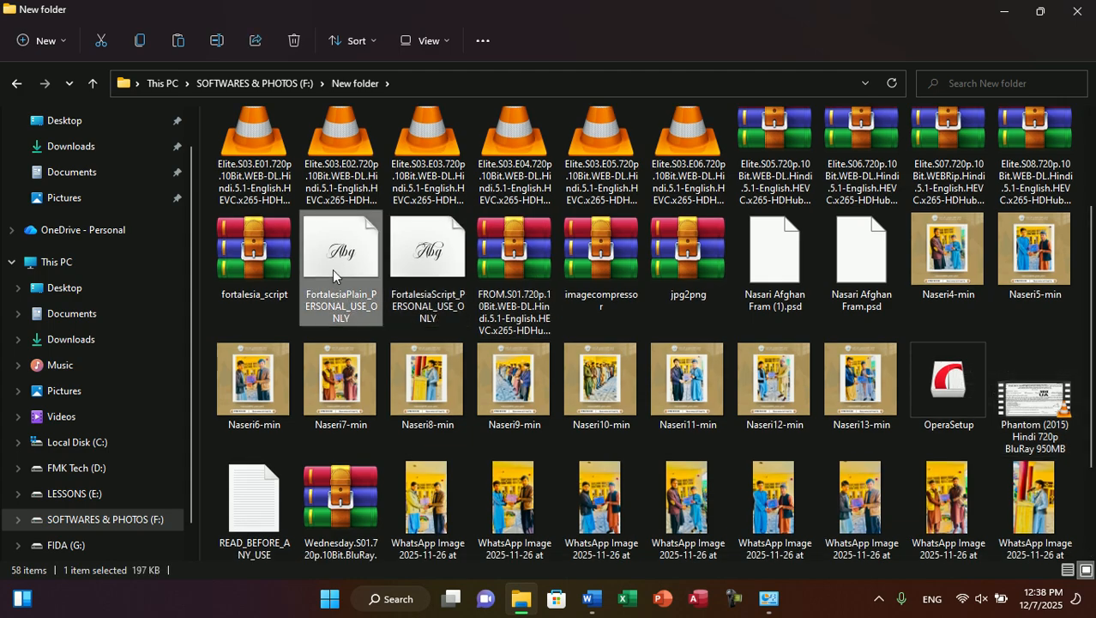
ctrl+click(406, 269)
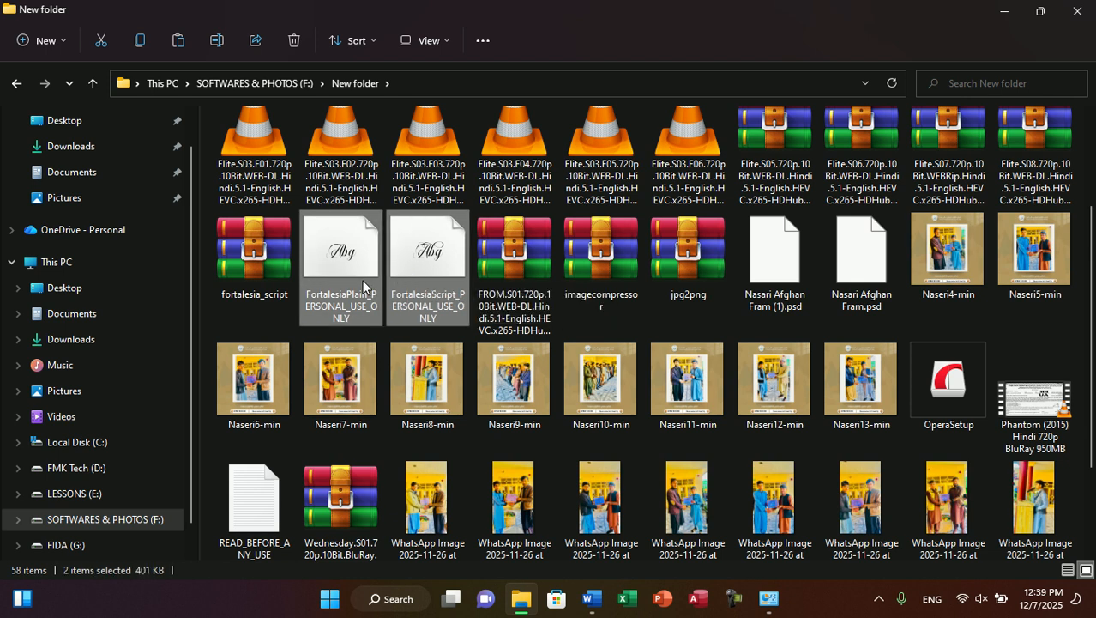
key(alt+Tab)
key(alt+Tab)
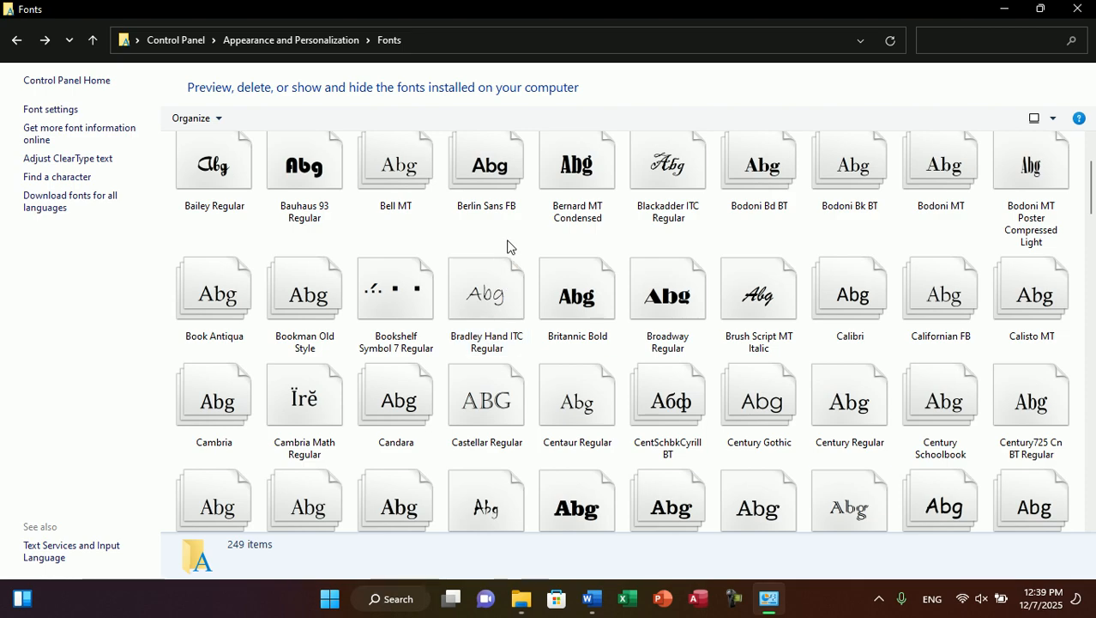
- Paste the Fortalesia fonts into the Fonts folder to install them
right_click(507, 247)
click(542, 326)
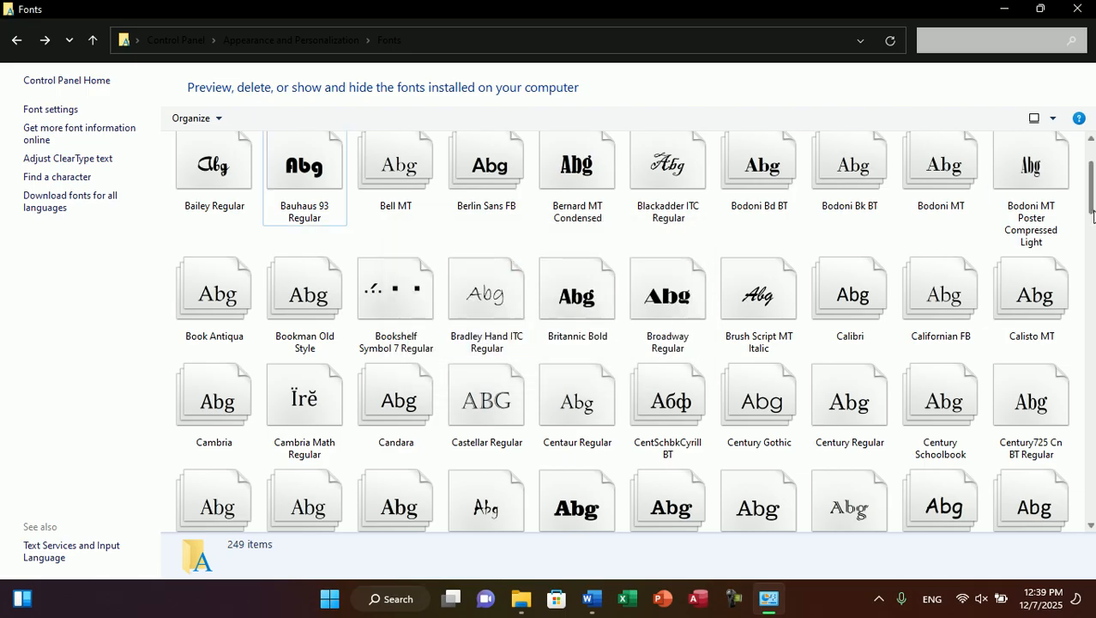
scroll(1093, 212, up, 2)
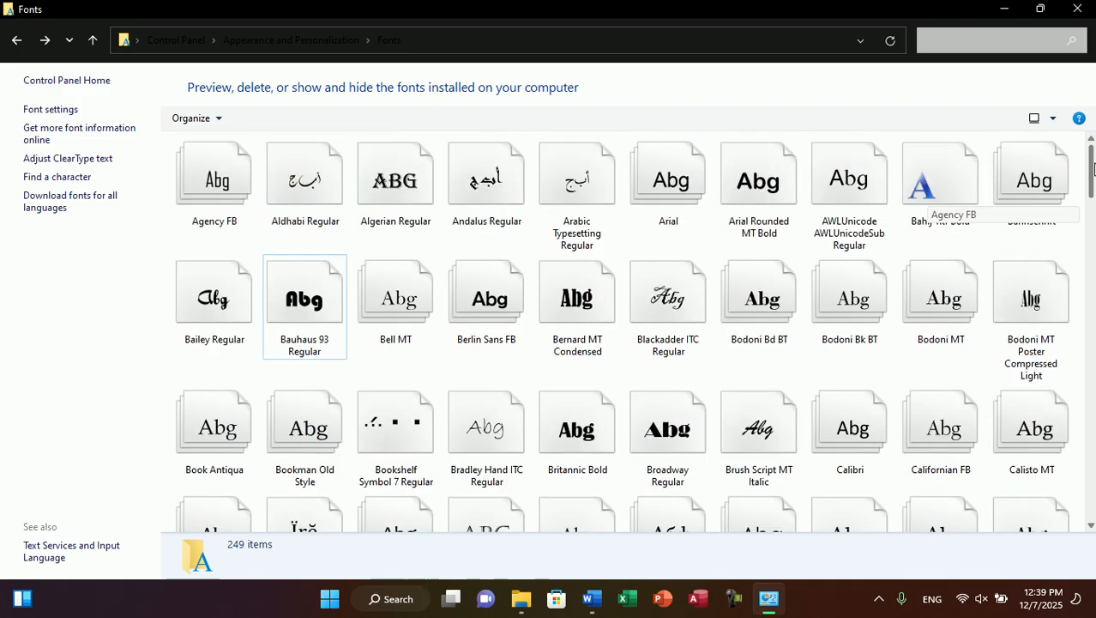
- Begin renaming the FortalesiaPlain font file, selecting the start of its name
key(alt+Tab)
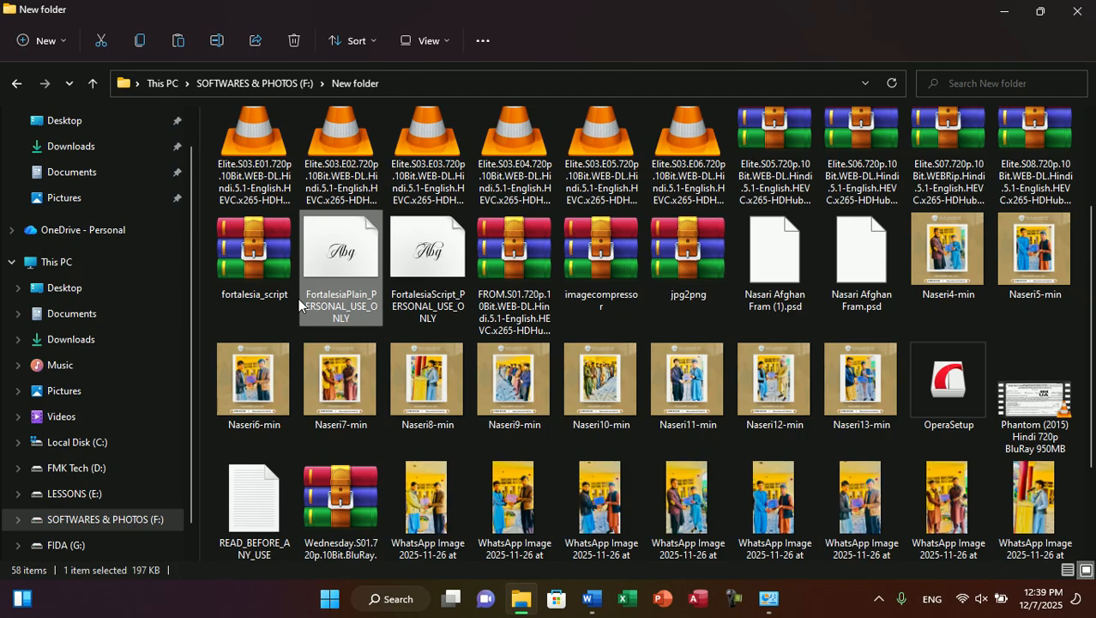
click(321, 299)
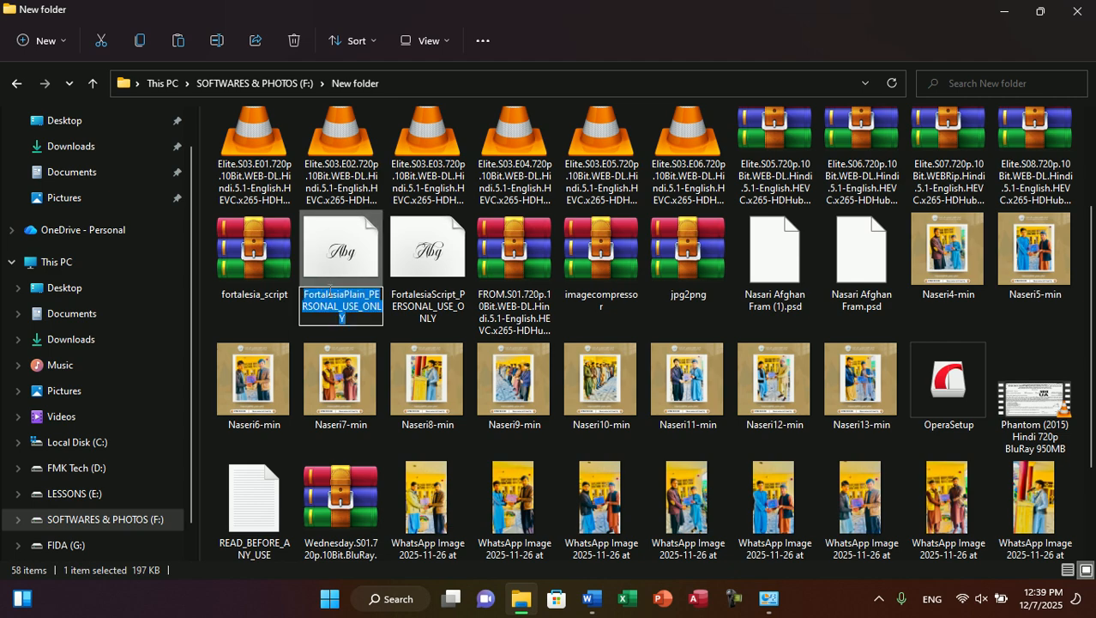
click(337, 294)
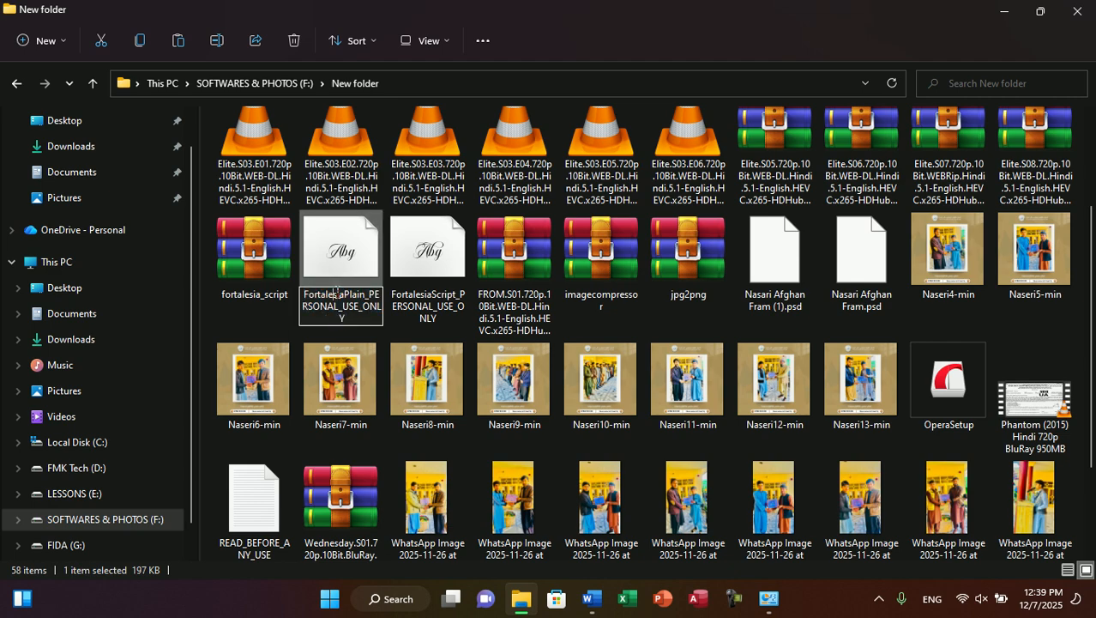
key(Home)
key(shift+Right)
key(shift+Right)
key(shift+Right)
key(shift+Right)
key(shift+Right)
key(shift+Right)
key(shift+Right)
key(shift+Right)
key(shift+Right)
key(shift+Right)
key(alt+Tab)
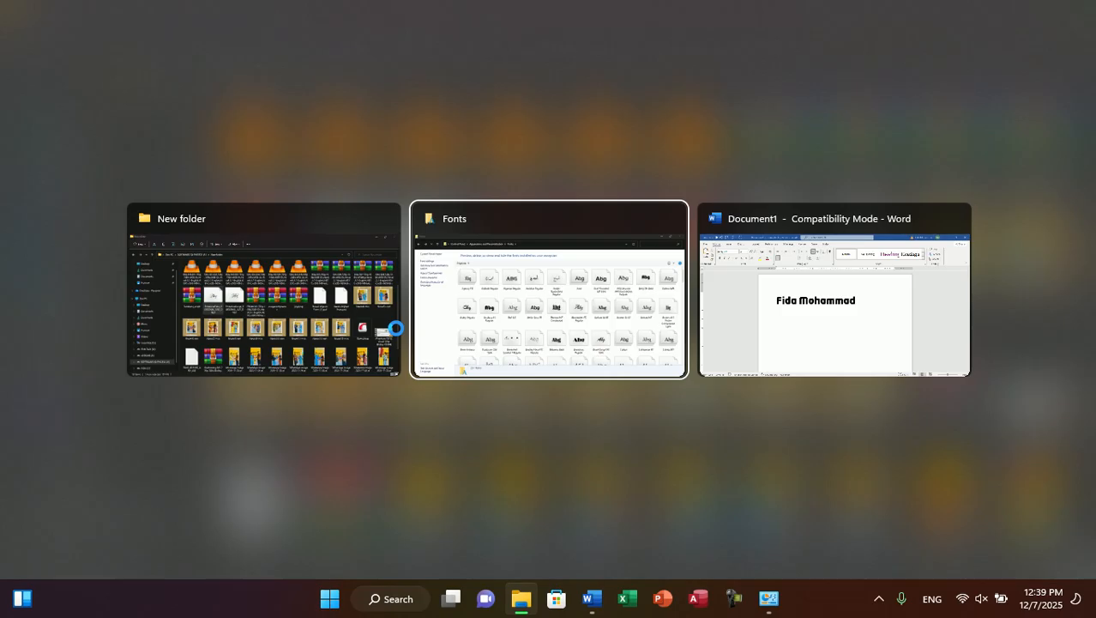
- Select all the text in Word and apply the Fortalesia Plain font to it
key(alt+Tab)
key(ctrl+a)
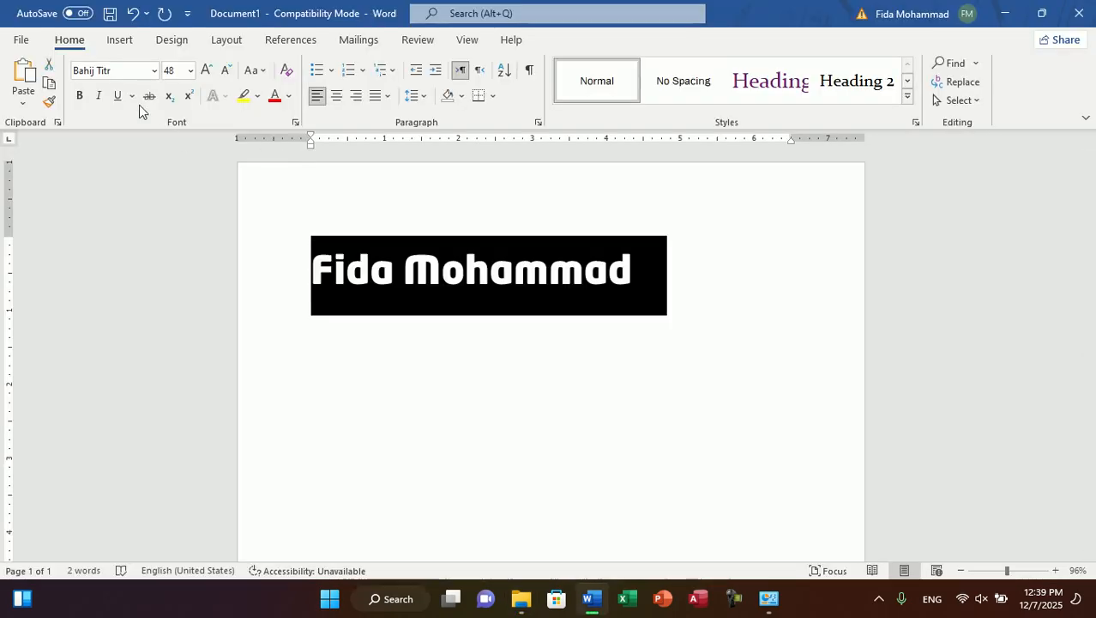
click(115, 74)
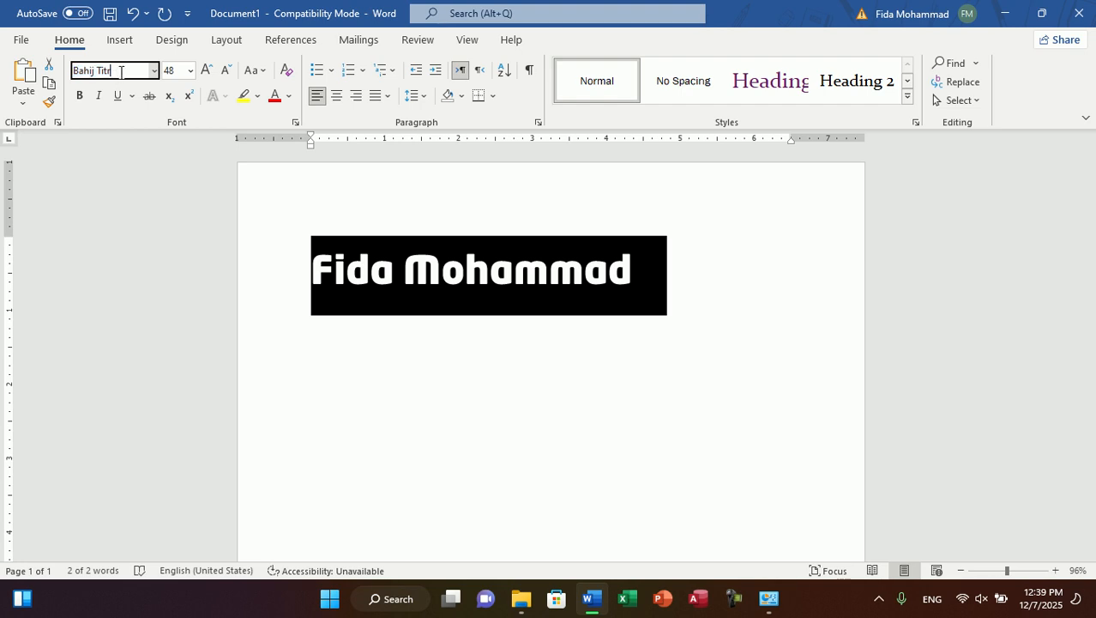
key(alt+Tab)
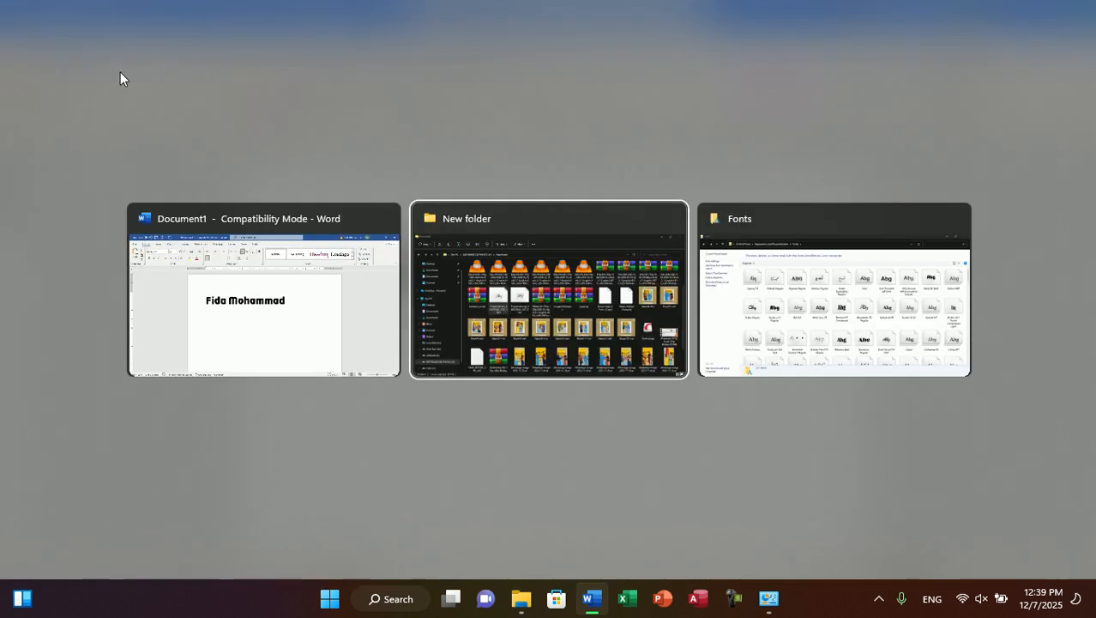
click(323, 309)
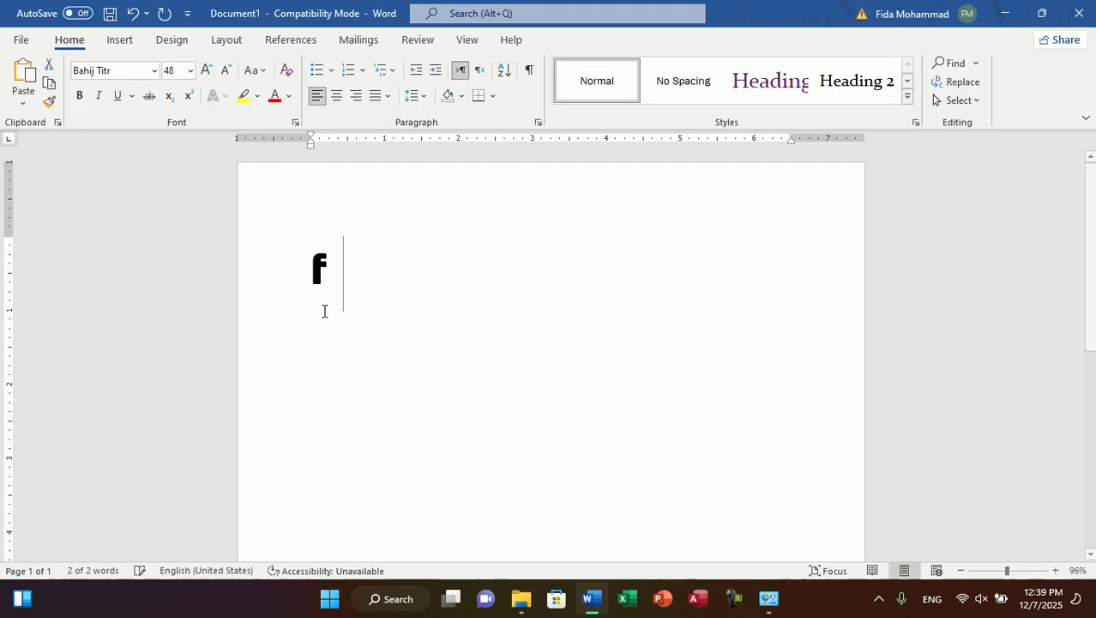
click(127, 75)
text(For)
key(Return)
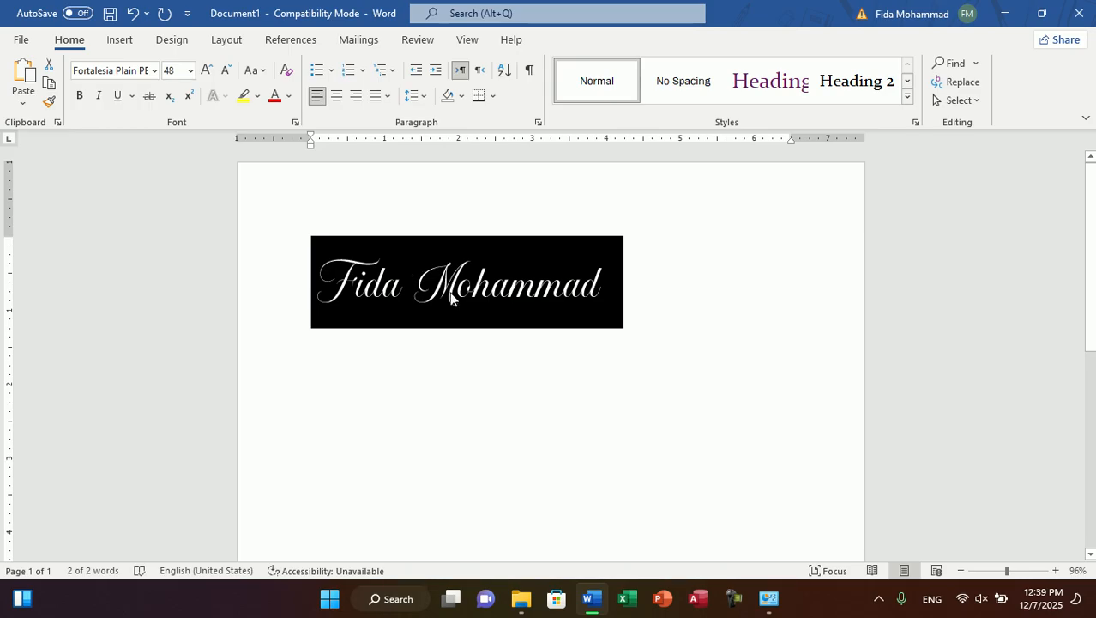
- Deselect to preview the name in Fortalesia Plain, reselect it, and return to the Fonts window
click(452, 296)
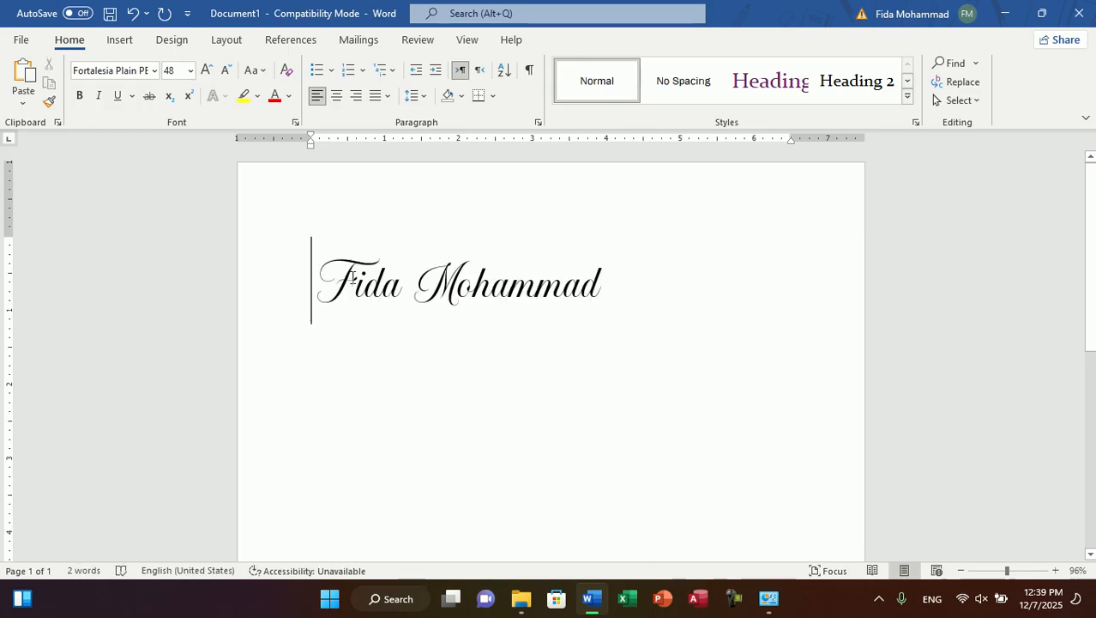
drag(322, 276, 608, 292)
key(alt+Tab)
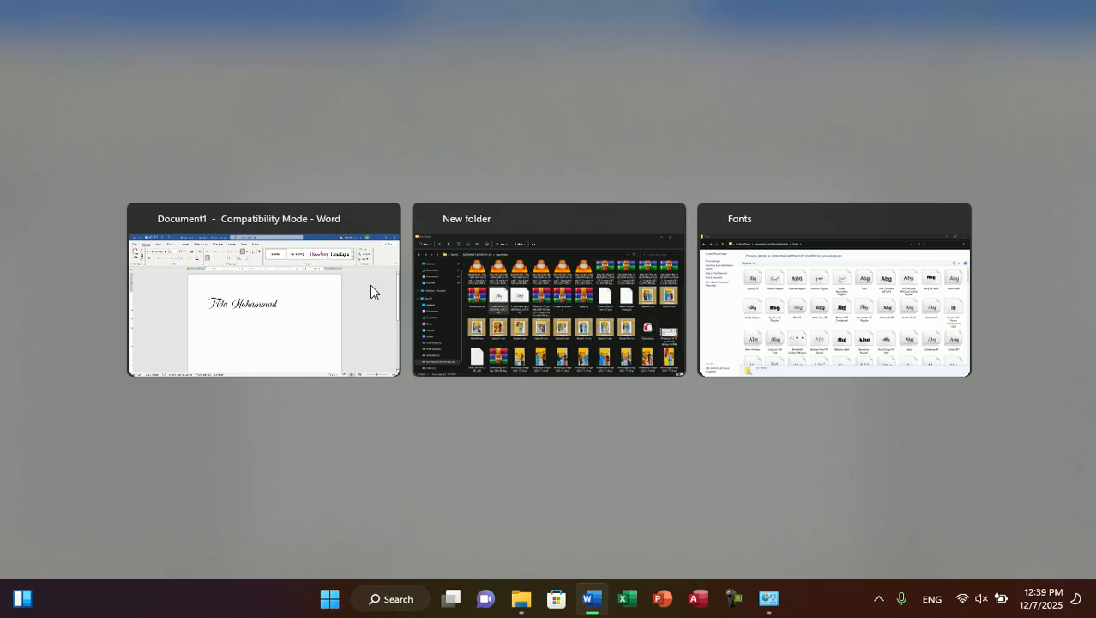
key(alt+Tab)
mouse_move(1091, 189)
mouse_down()
mouse_move(1079, 303)
mouse_move(1094, 187)
mouse_up()
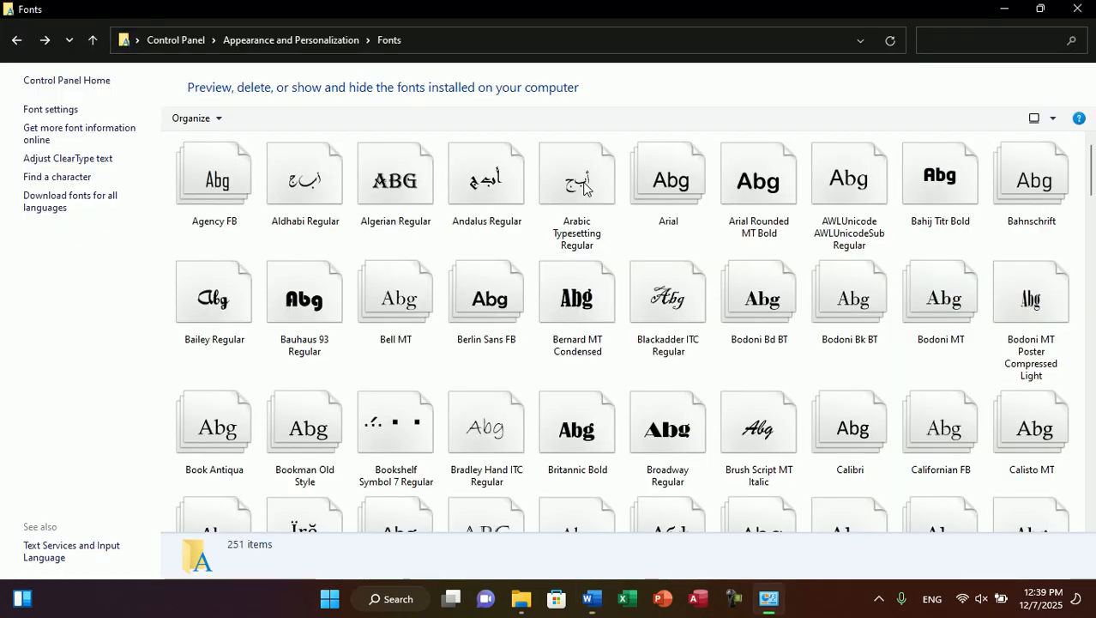
- Search the fonts for 'bahij' and permanently delete Bahij Titr Bold
text(ba)
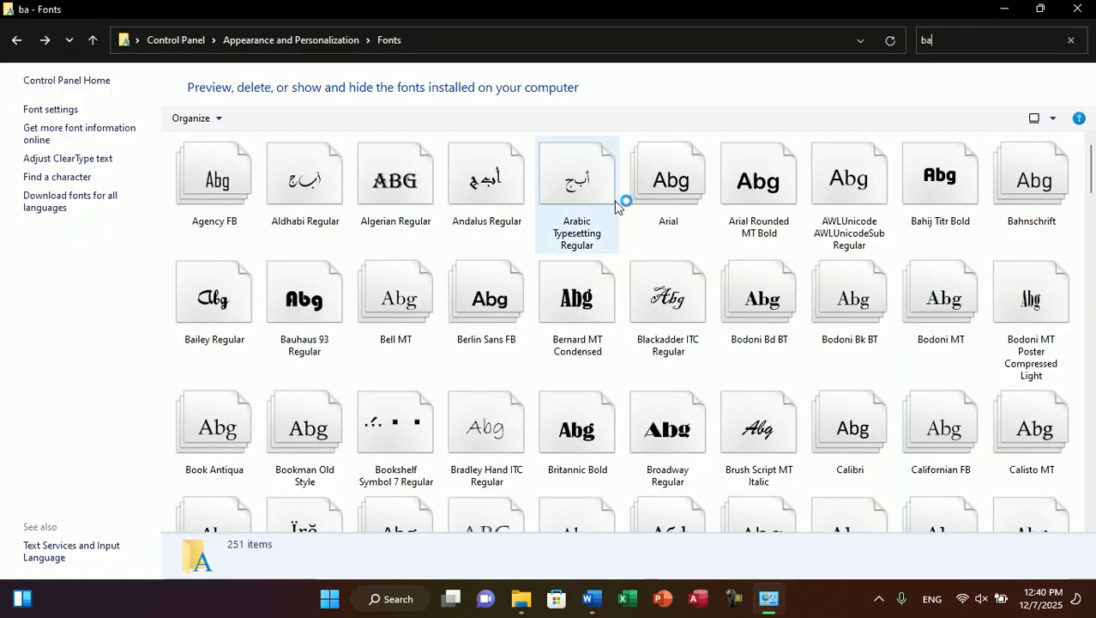
text(hij)
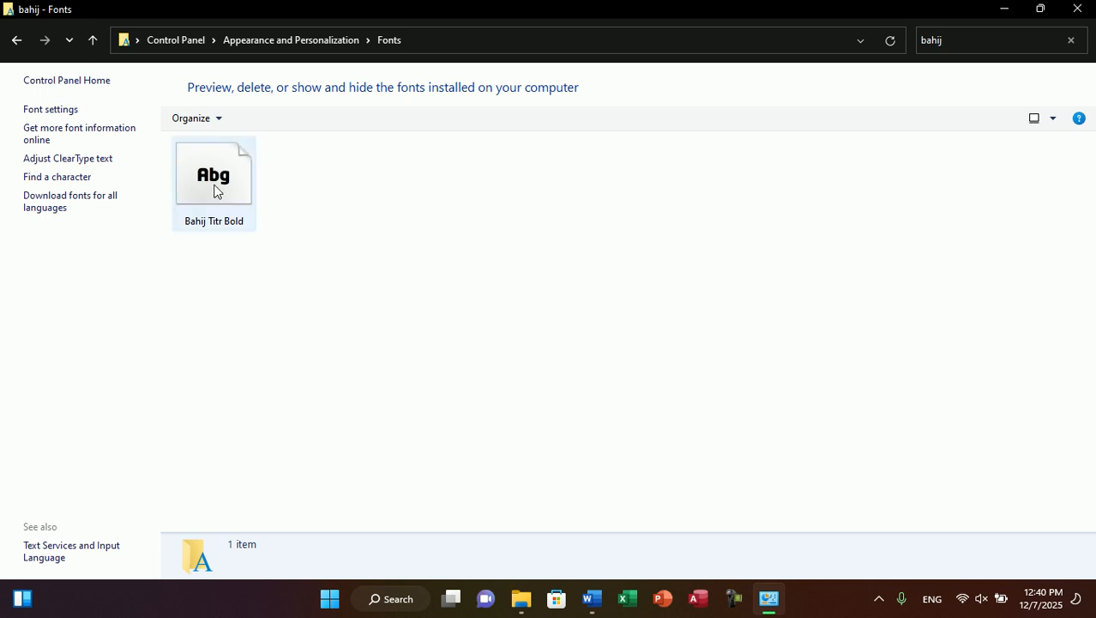
right_click(215, 190)
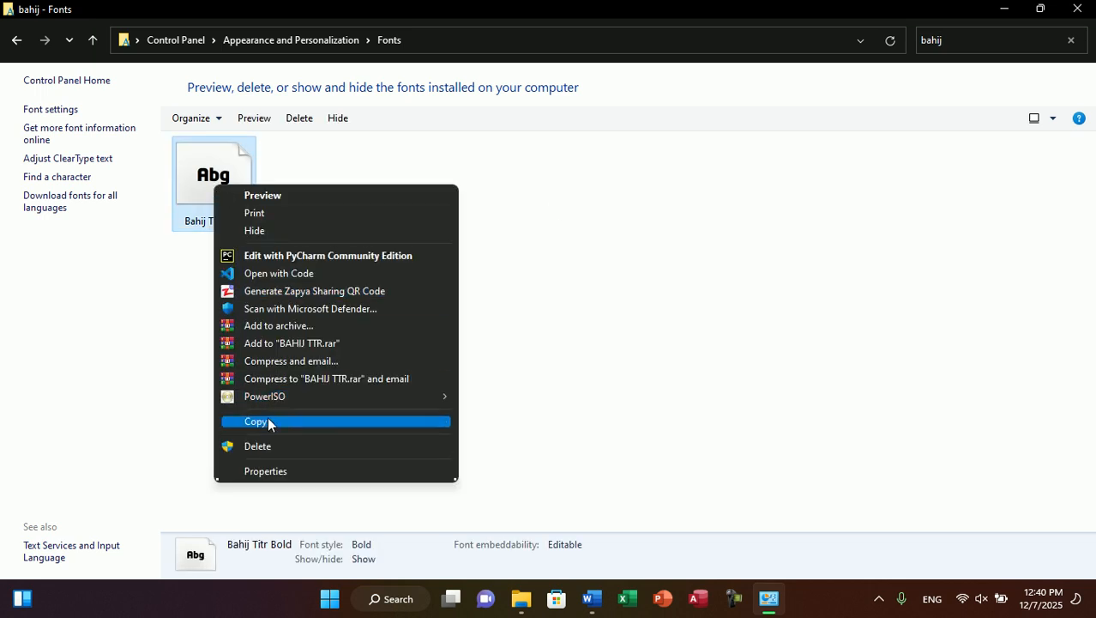
click(265, 444)
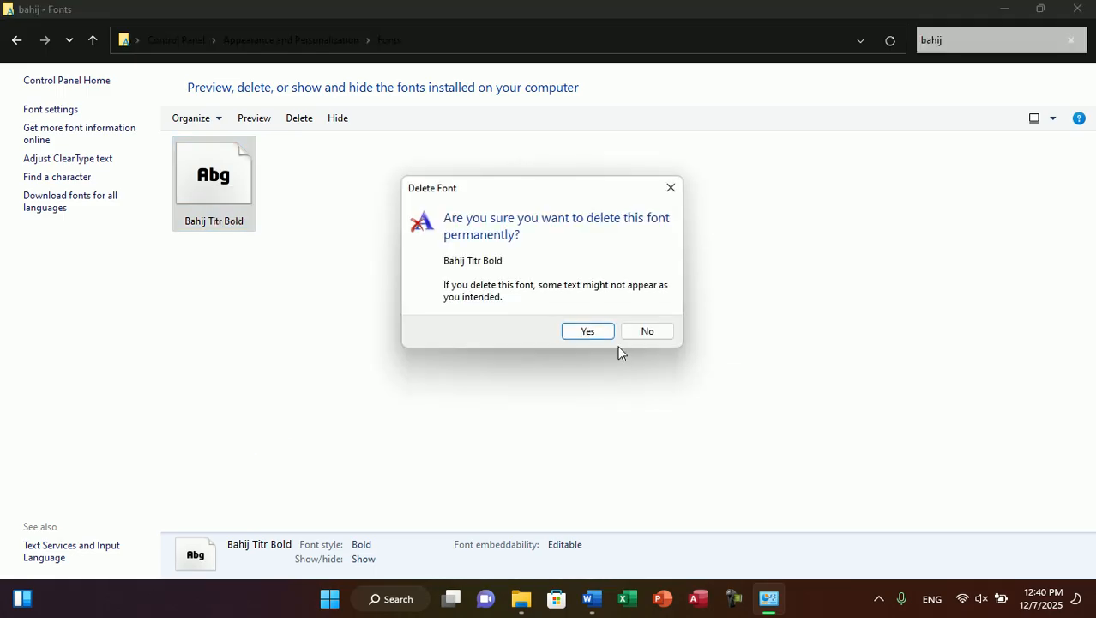
click(588, 332)
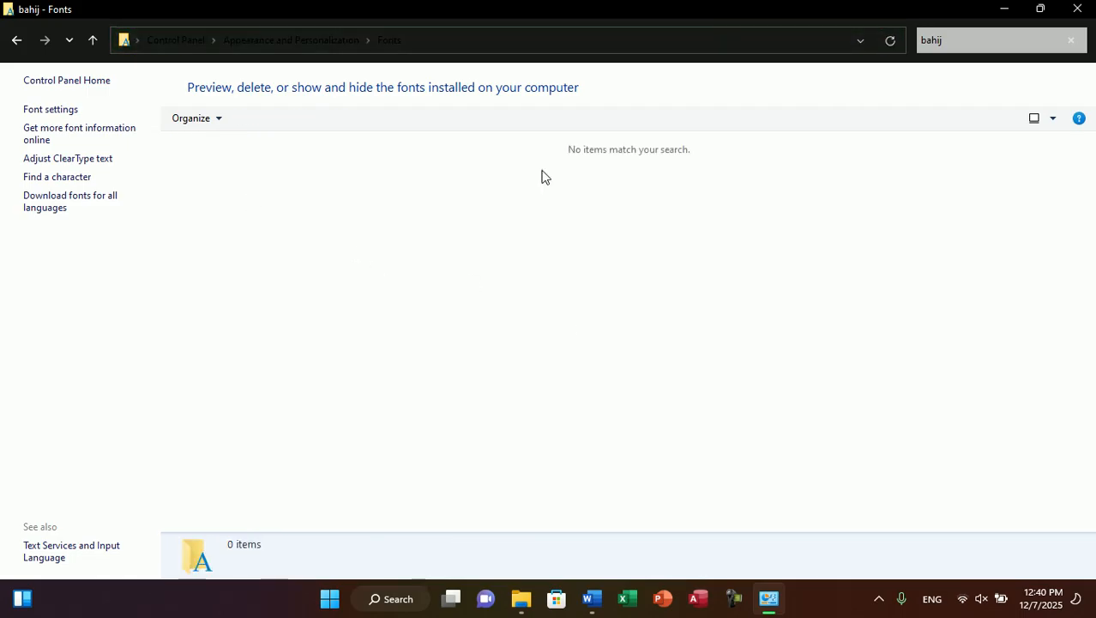
key(alt+Tab)
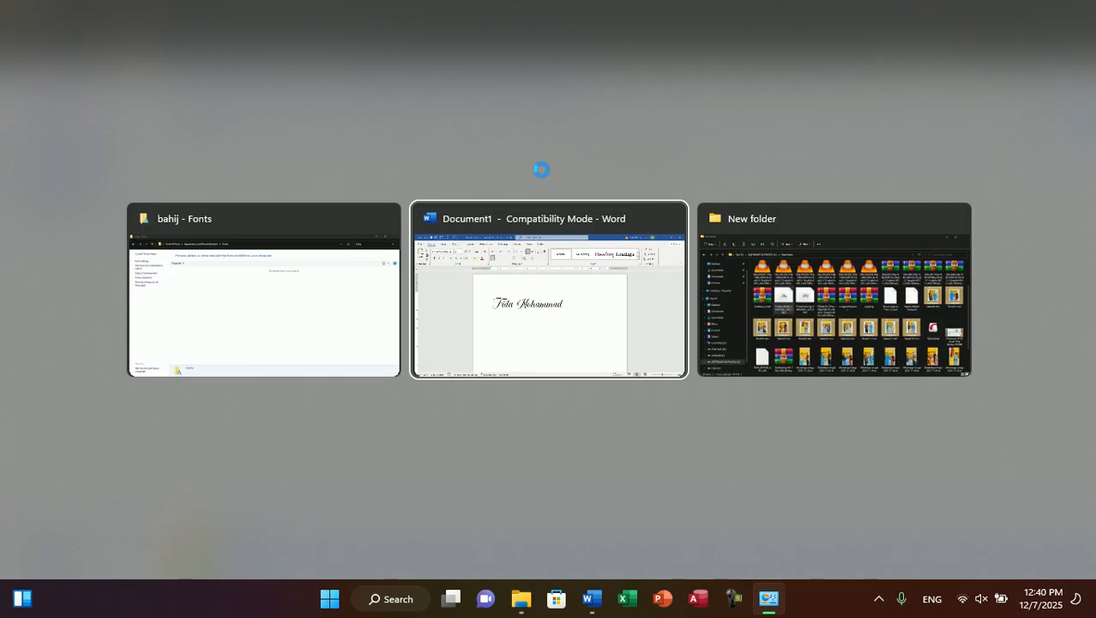
- Apply the Bahij Titr font to the name and remove the trailing space after it
text(Bahij Titr)
key(Return)
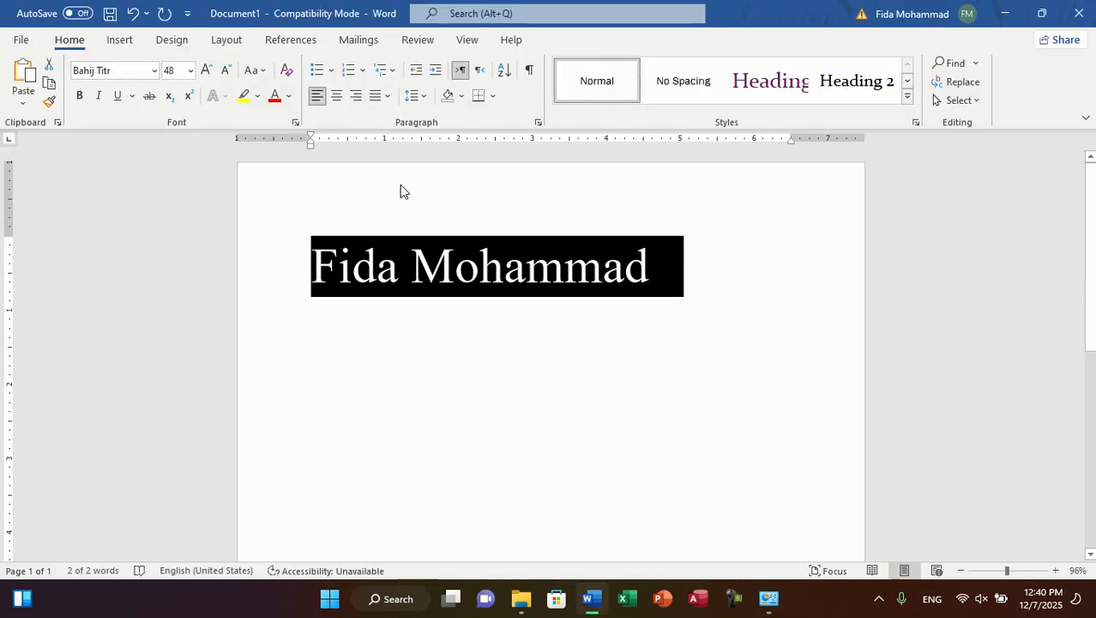
click(526, 293)
drag(315, 261, 675, 257)
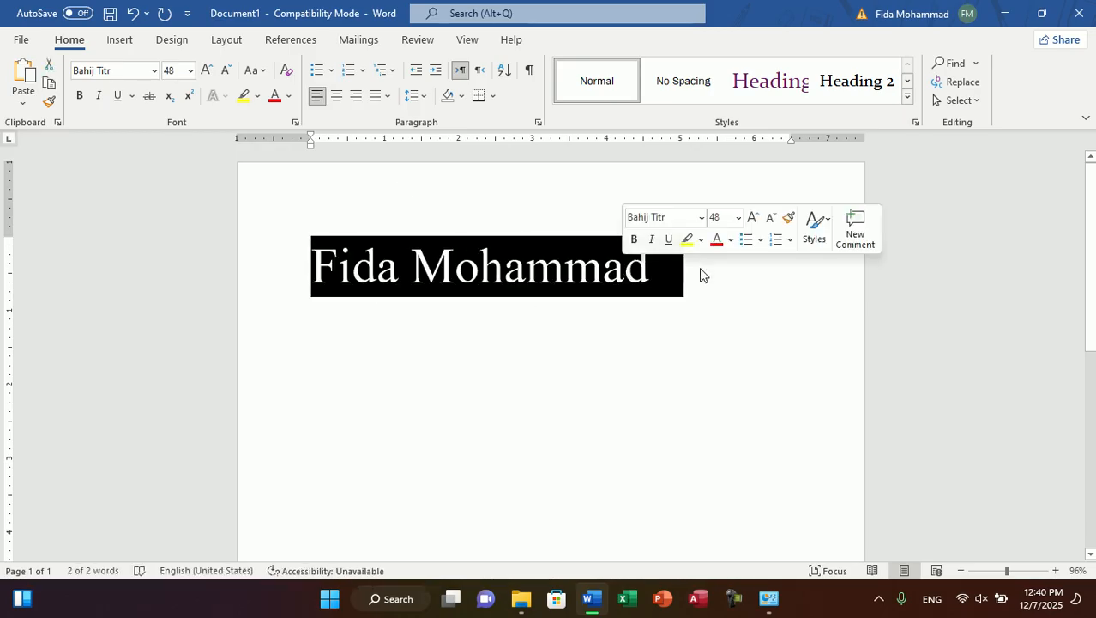
click(700, 268)
key(BackSpace)
key(ctrl+a)
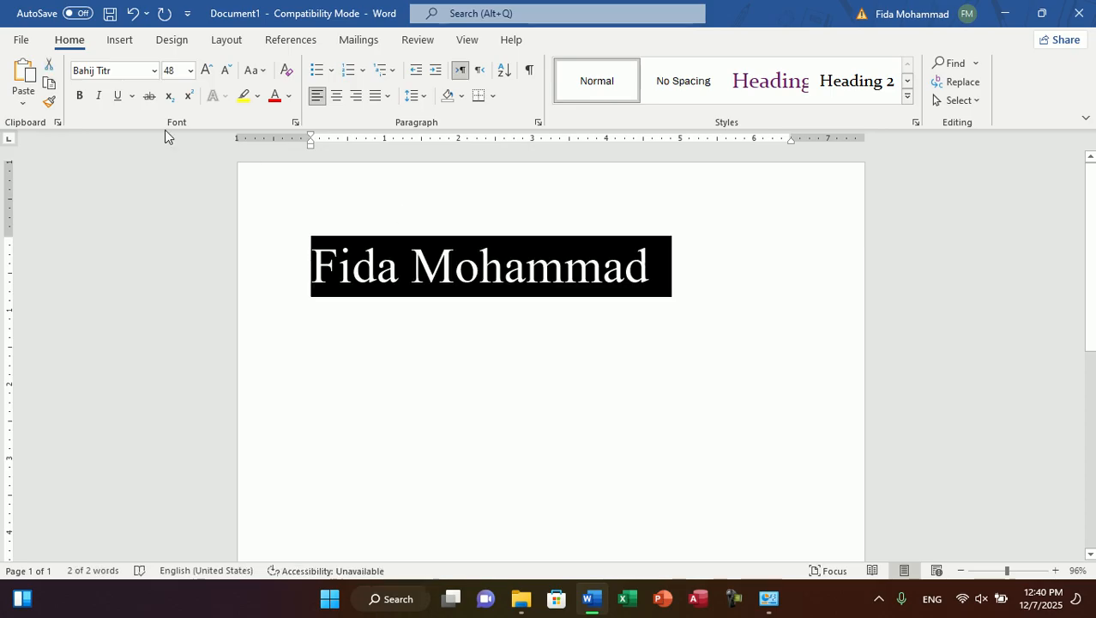
- Leave Word and show the desktop with the font files
key(alt+Tab)
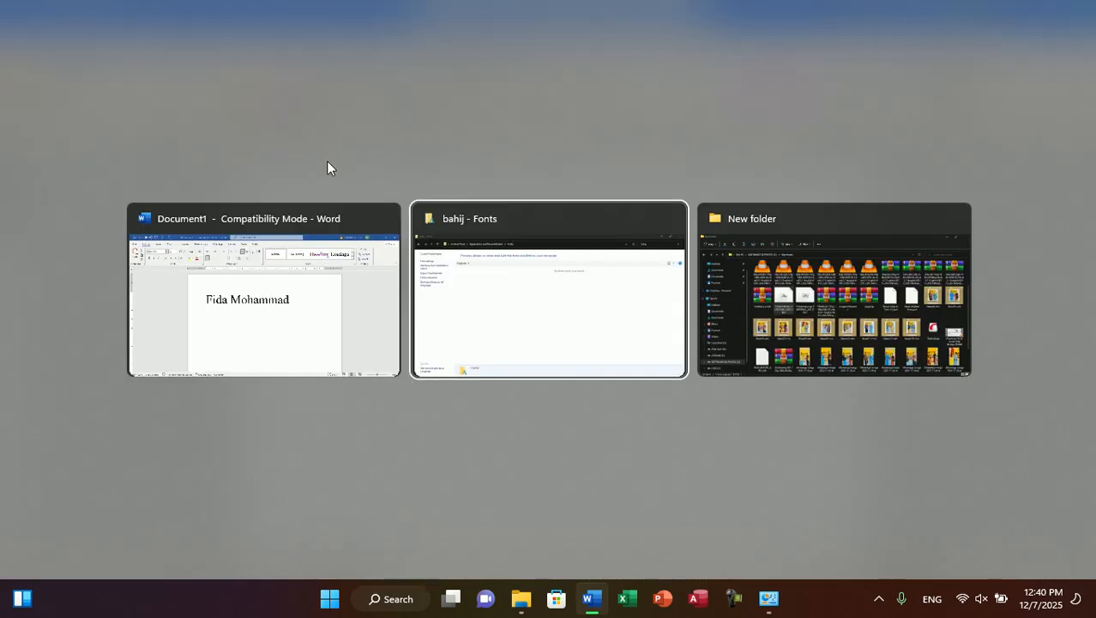
key(Escape)
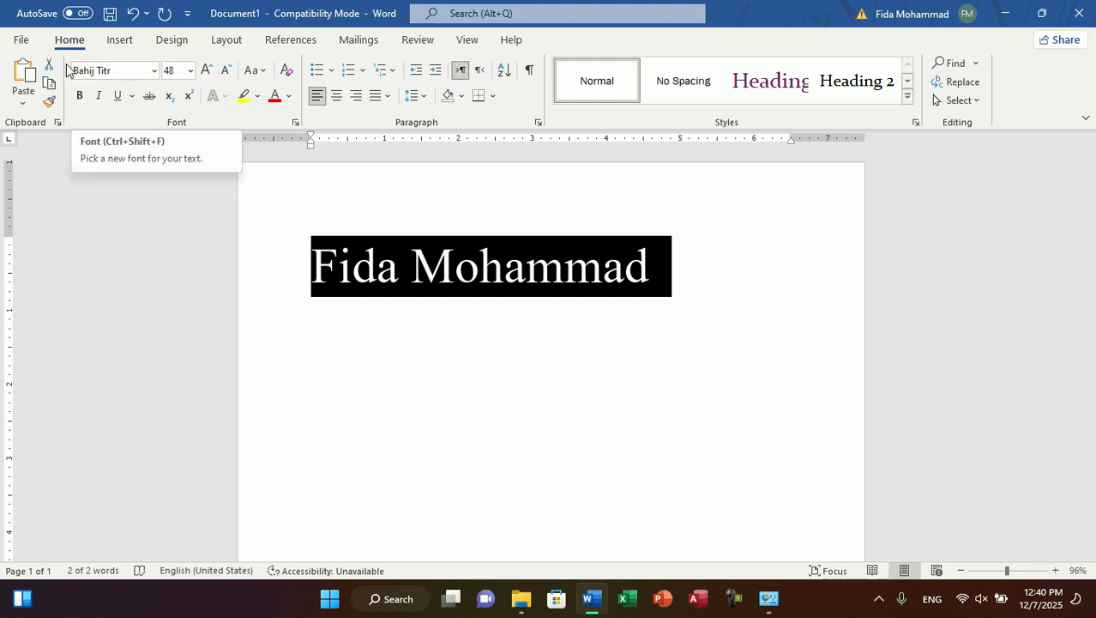
key(alt+Tab)
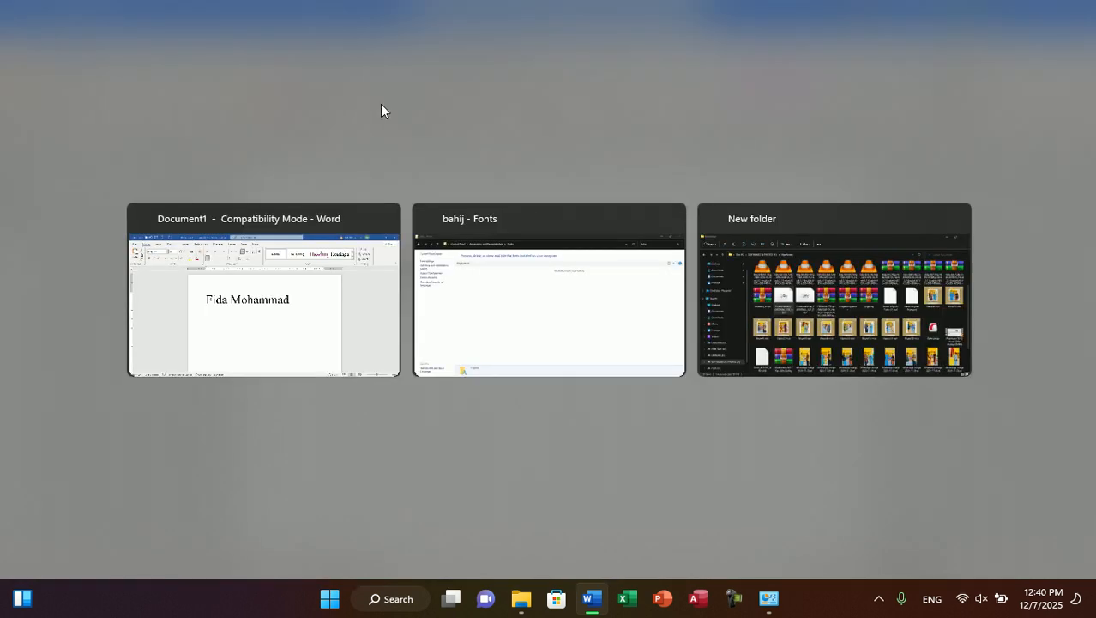
key(super+d)
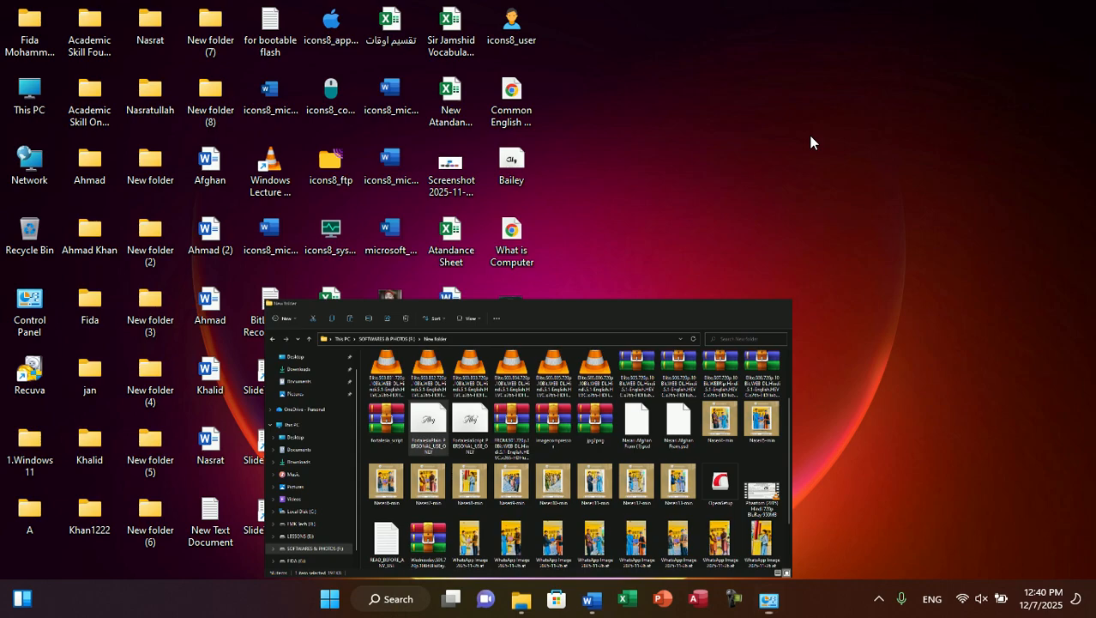
- Search the installed fonts for 'Bailey' using the desktop font file's name
click(522, 163)
key(F2)
key(ctrl+c)
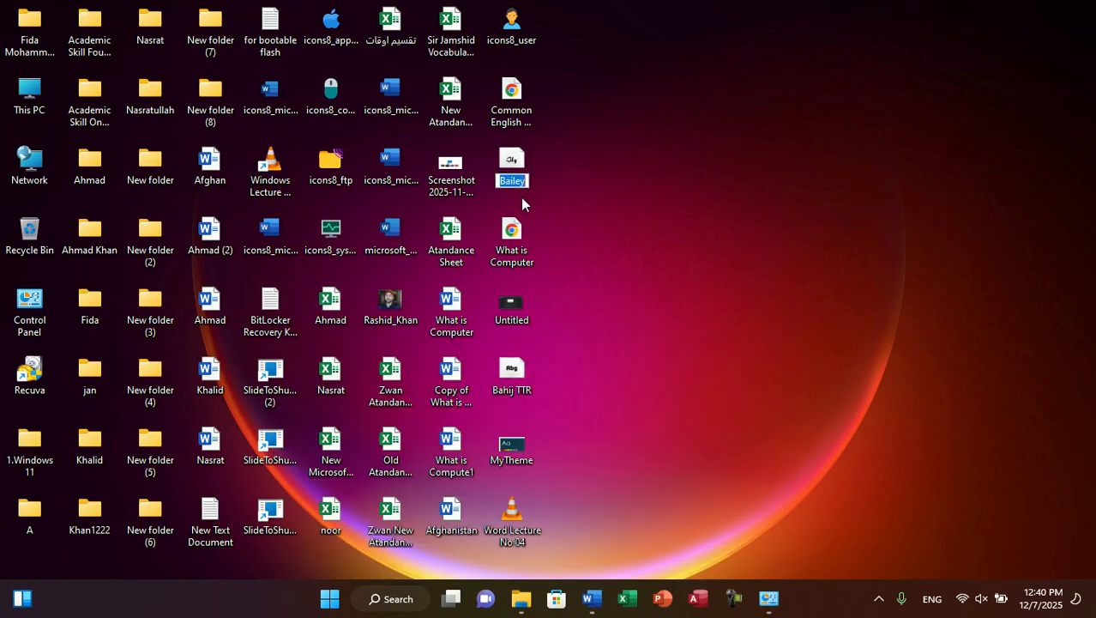
key(super+d)
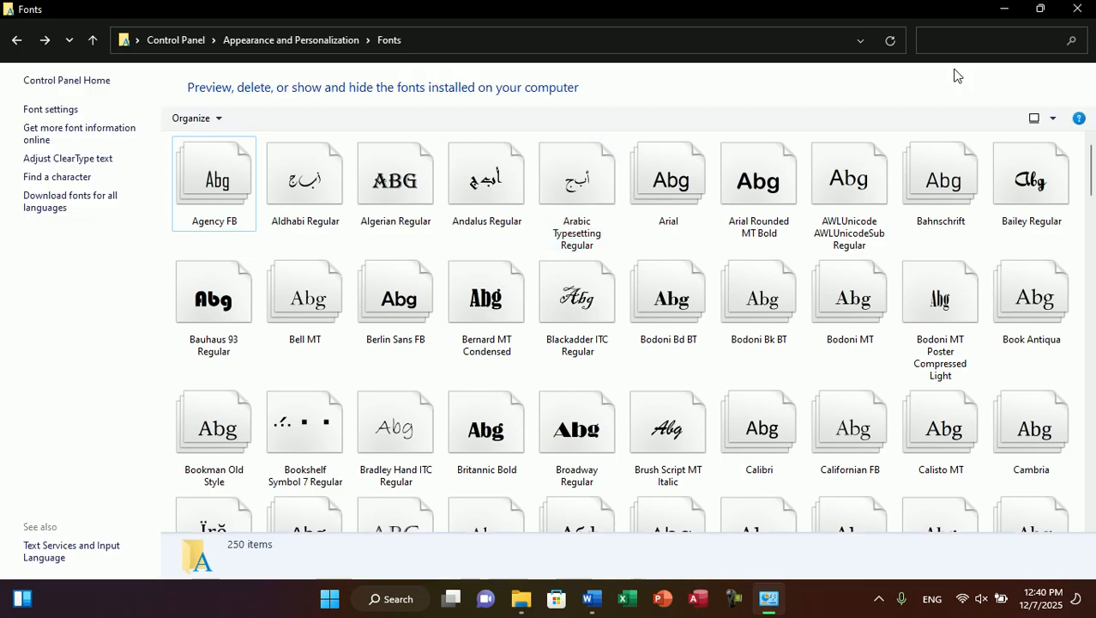
click(955, 44)
key(ctrl+v)
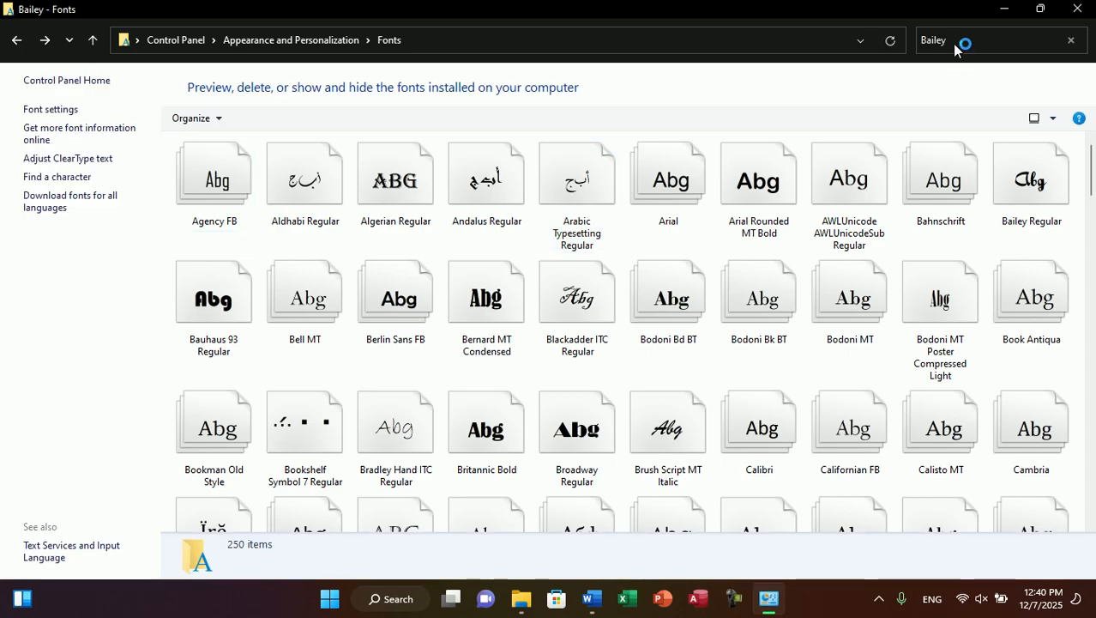
- Permanently delete the Bailey Regular font and confirm
click(240, 224)
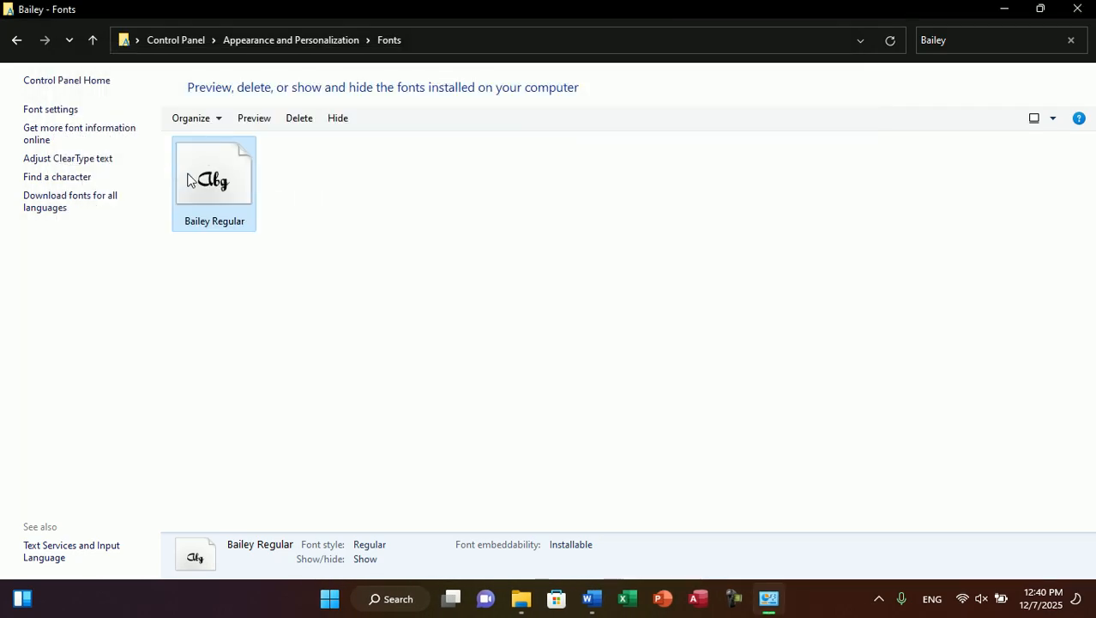
right_click(187, 174)
click(248, 435)
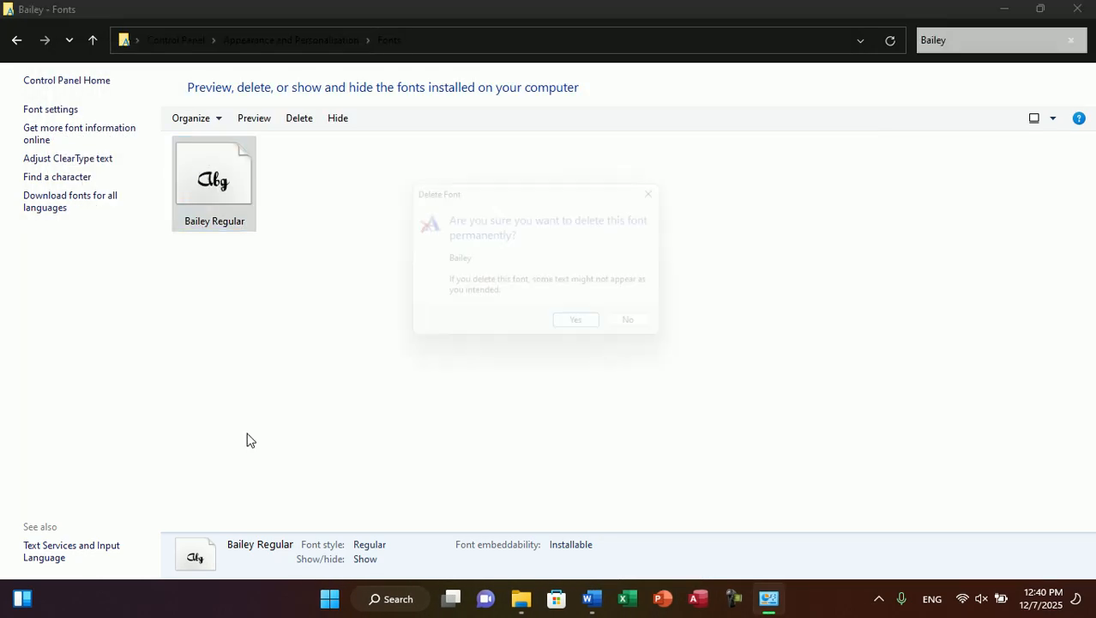
click(586, 332)
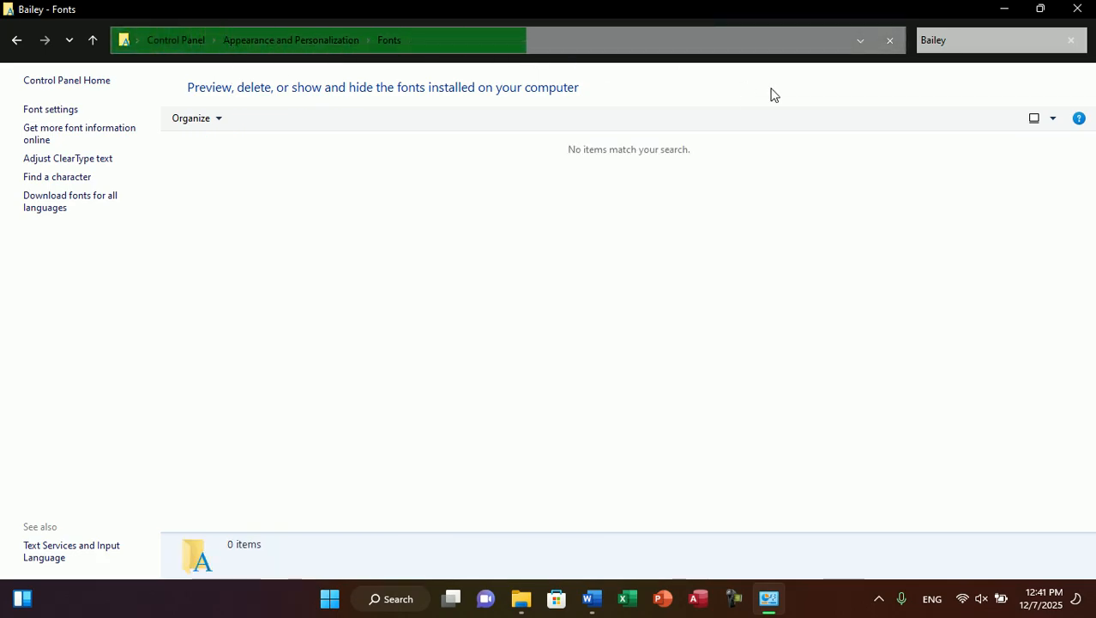
key(alt+Tab)
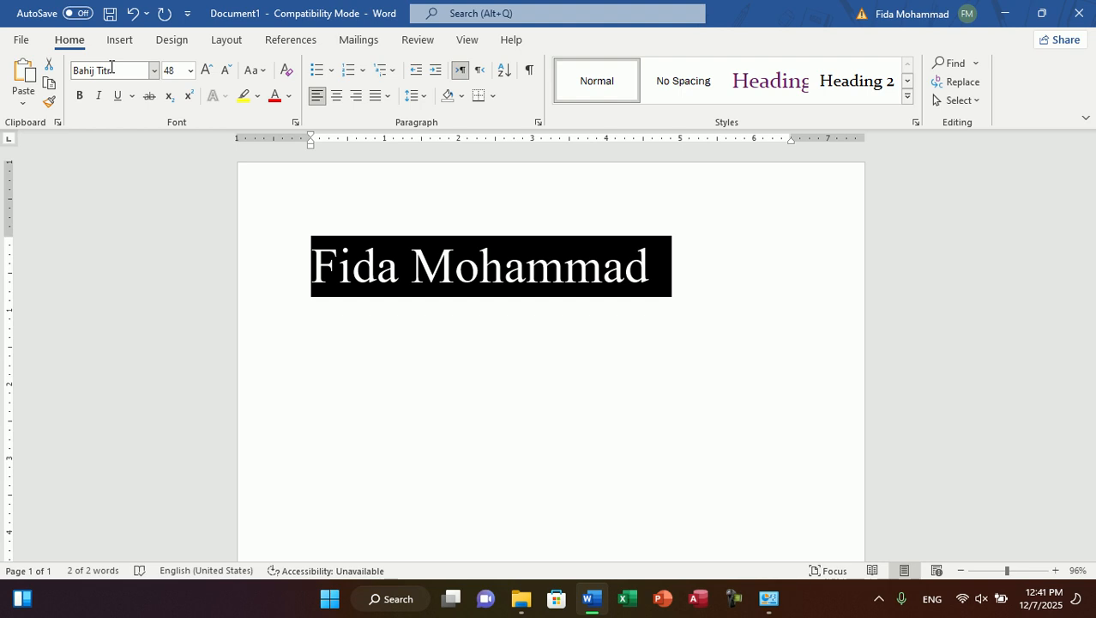
- Replace the name's Bahij Titr font with Bailey, then show the desktop
click(111, 69)
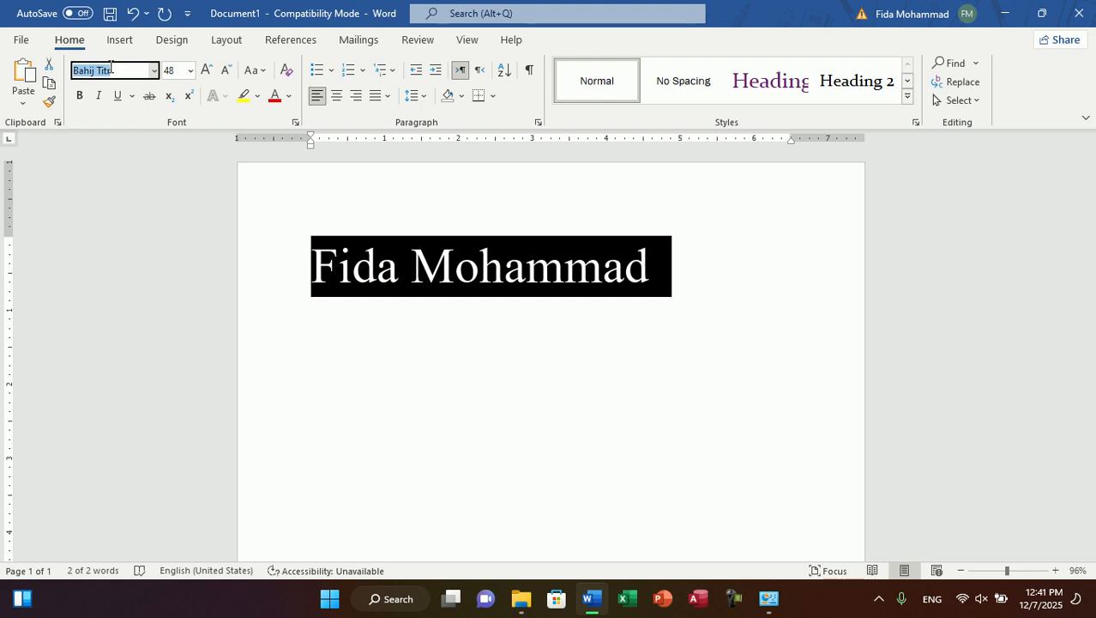
key(super+d)
key(super+d)
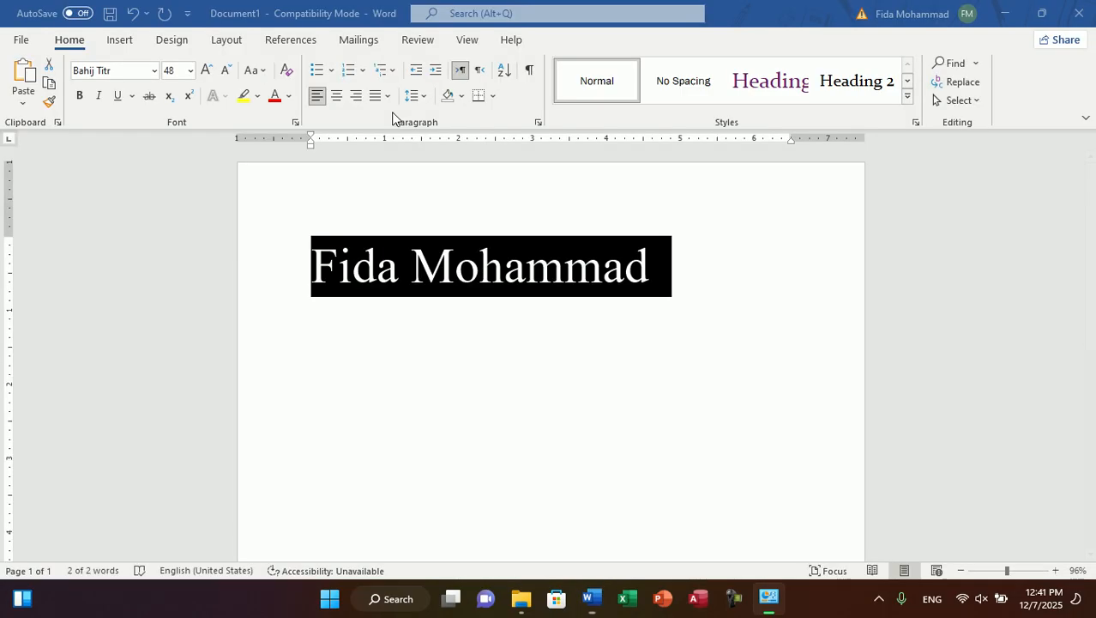
double_click(109, 71)
key(ctrl+BackSpace)
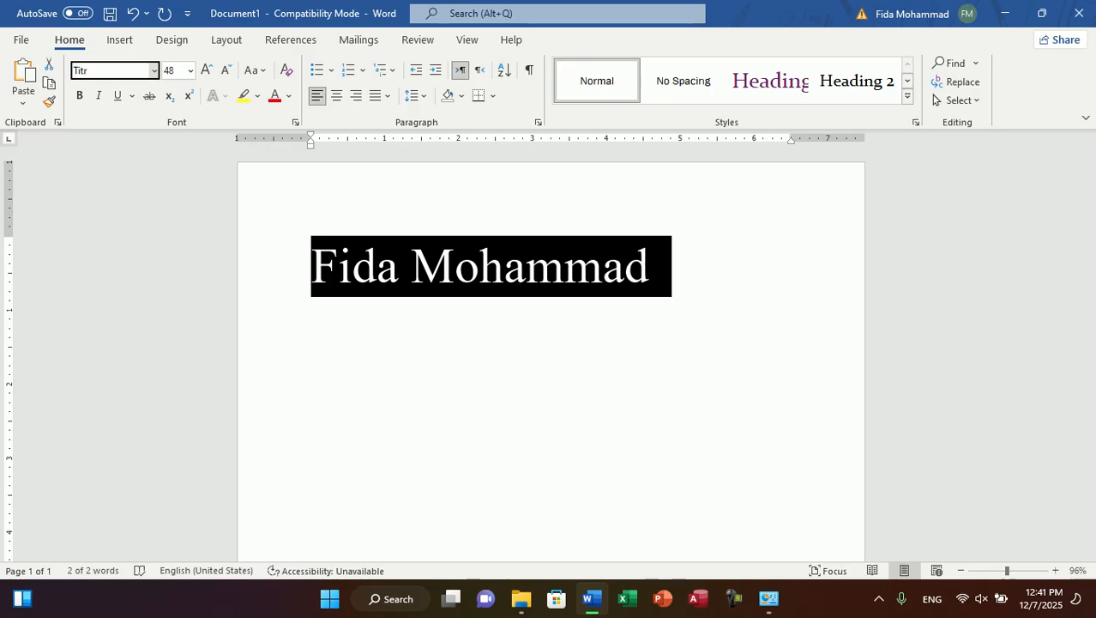
text(Bailey)
key(Return)
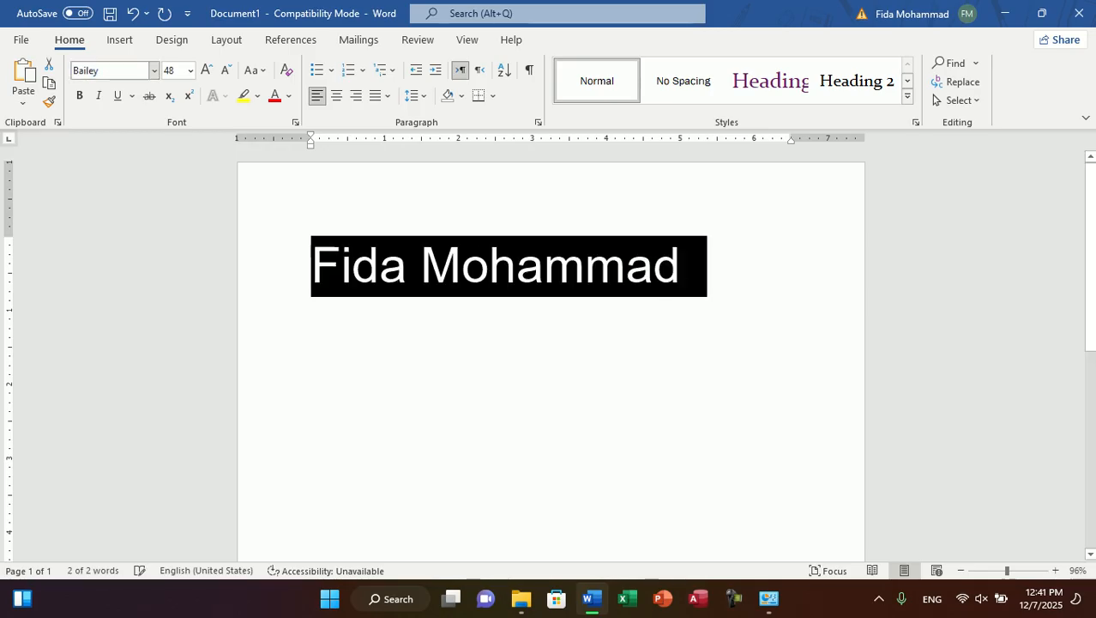
click(401, 274)
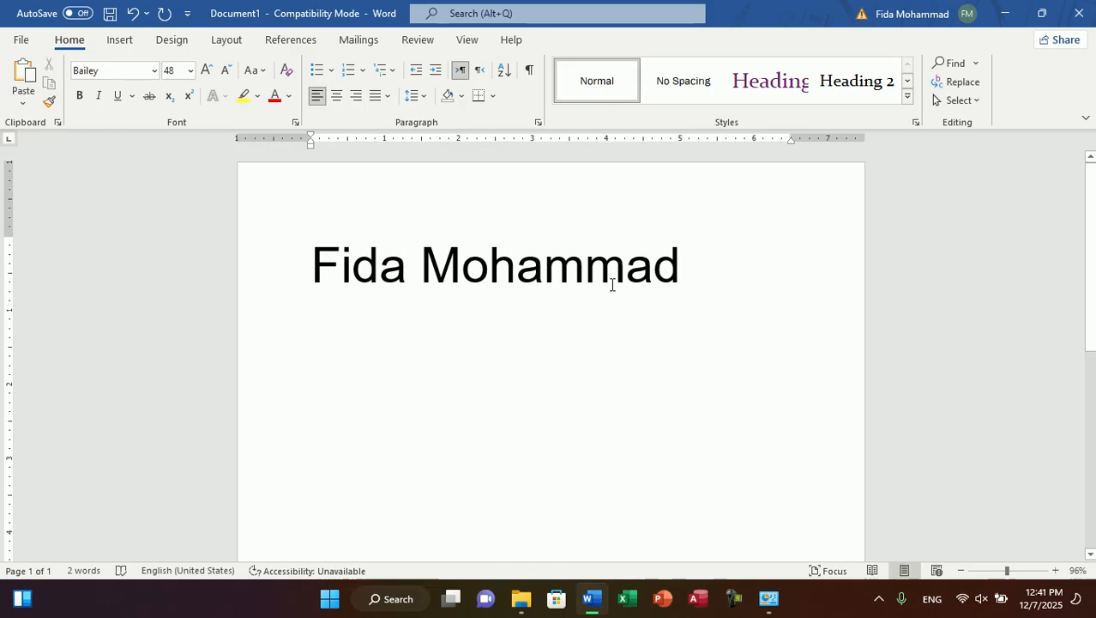
key(super+d)
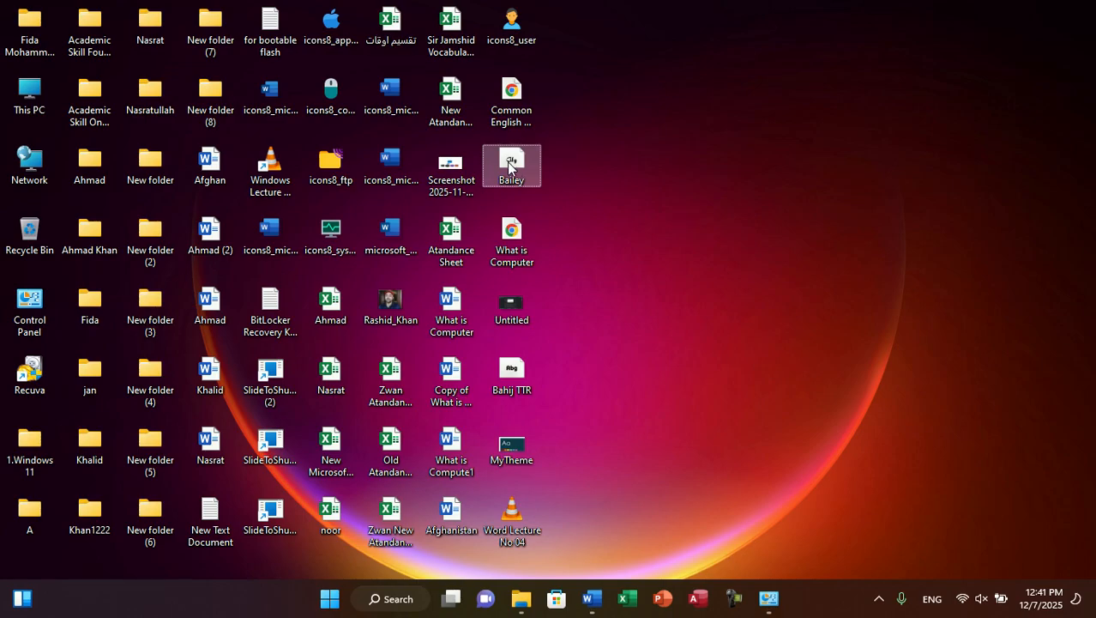
- Bring the unfiltered Fonts list forward and scroll it to confirm Bailey is gone
ctrl+scroll(538, 178, up, 3)
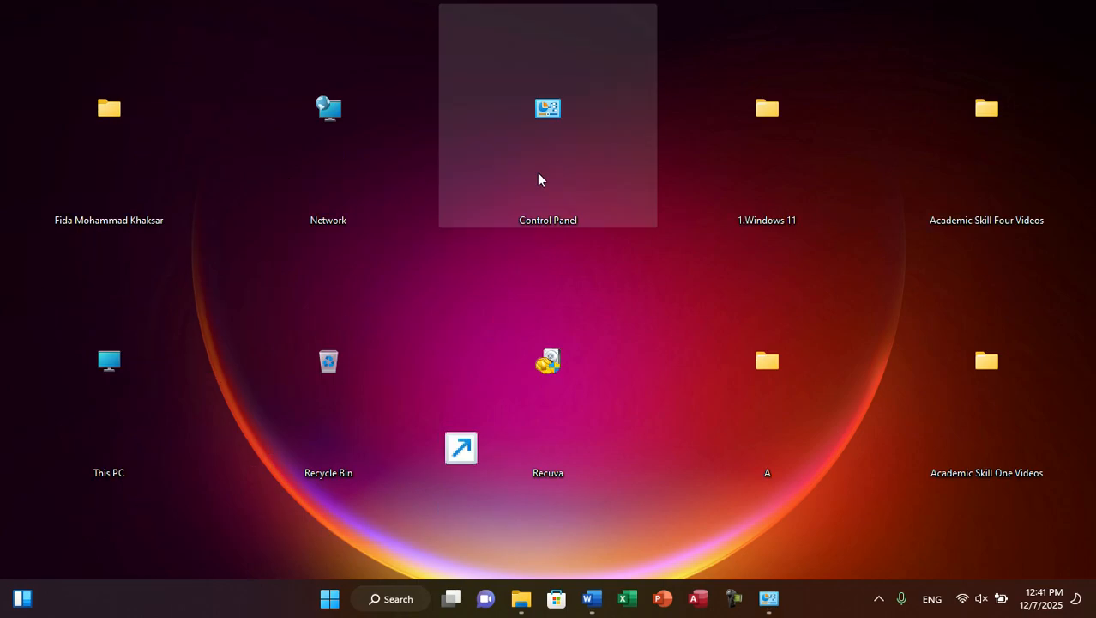
ctrl+scroll(664, 229, down, 2)
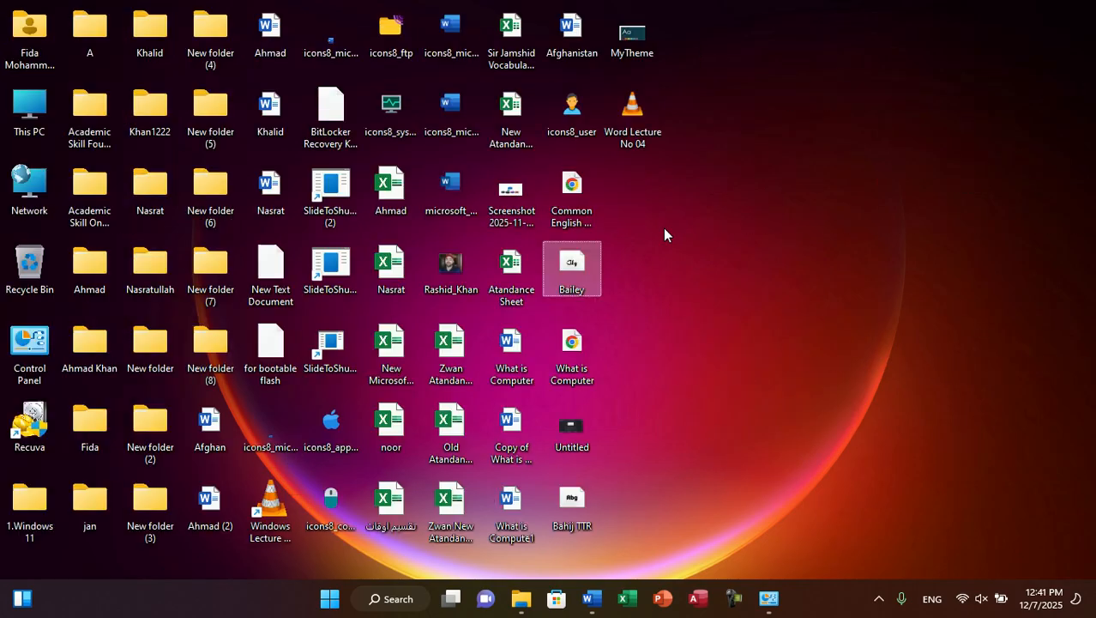
ctrl+scroll(663, 228, down, 1)
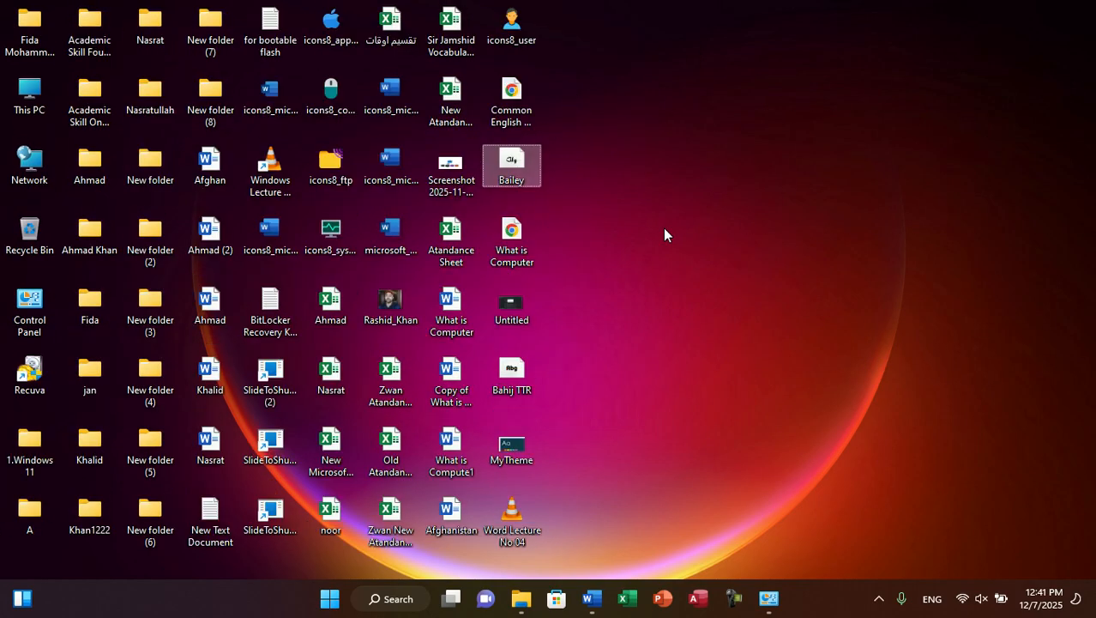
key(alt+Tab)
click(663, 227)
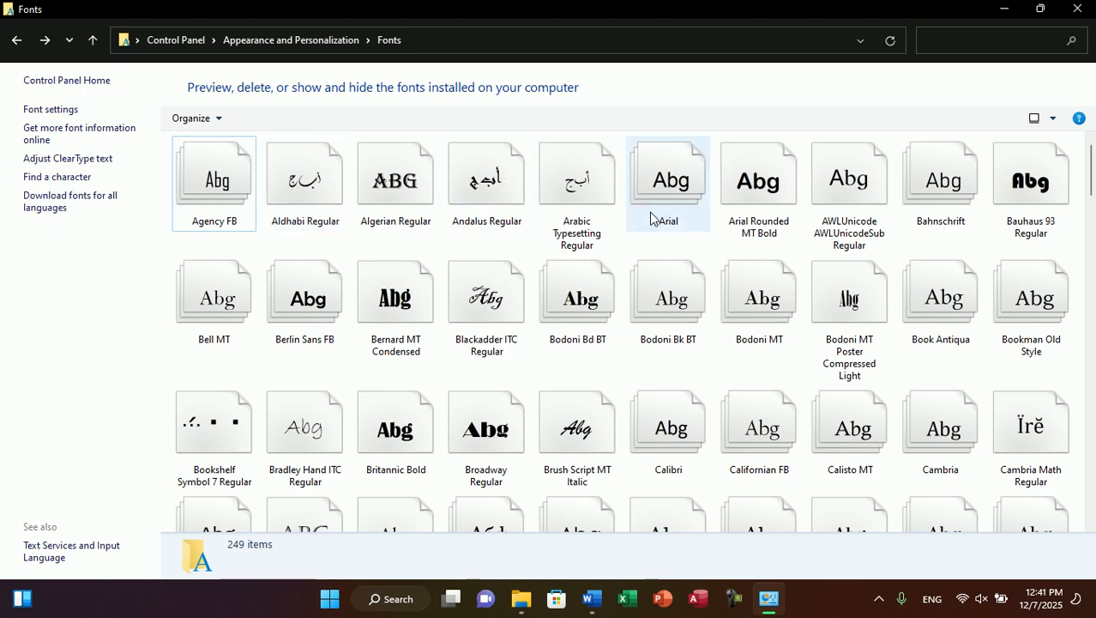
mouse_move(1090, 171)
mouse_down()
mouse_move(1083, 325)
mouse_move(1087, 171)
mouse_up()
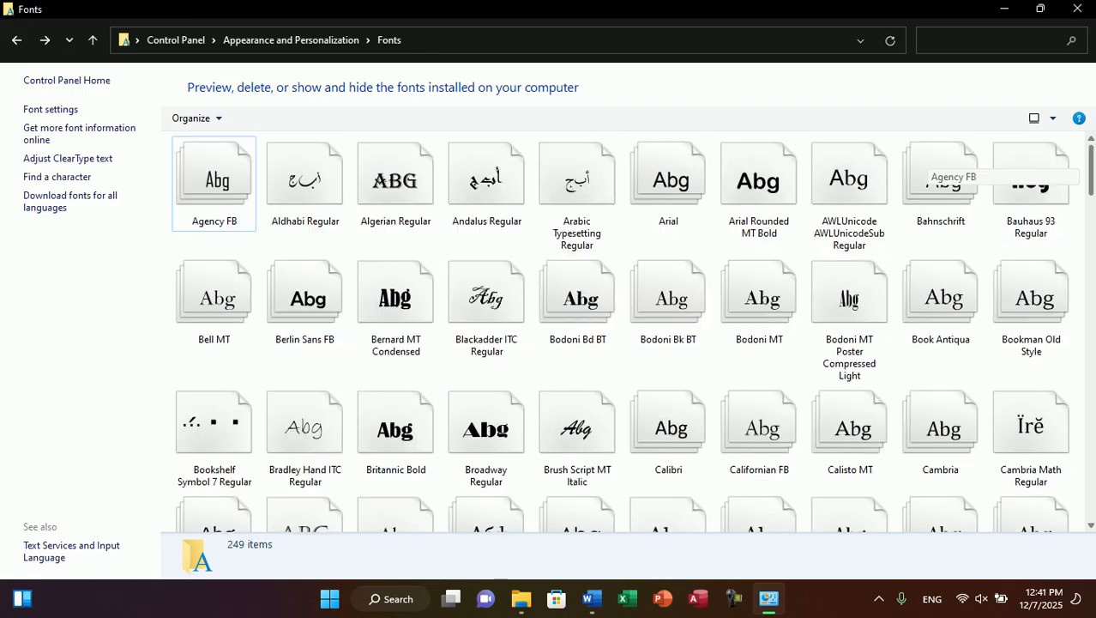
key(alt+Tab)
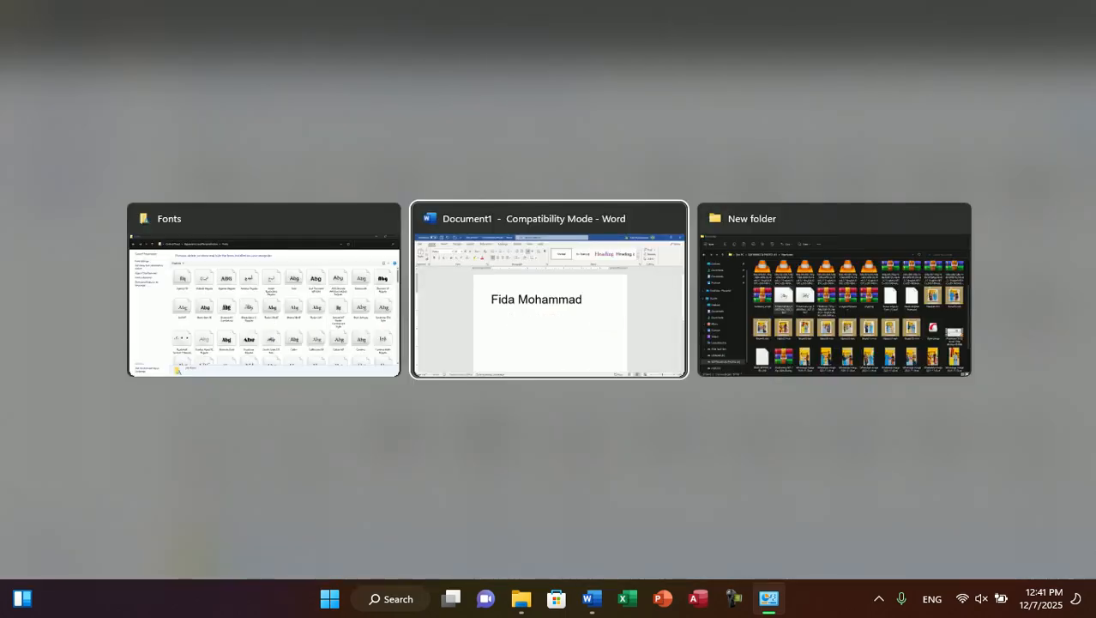
- Launch Chrome and search for 'bahij pashto fonts'
key(super+r)
text(ch)
key(Escape)
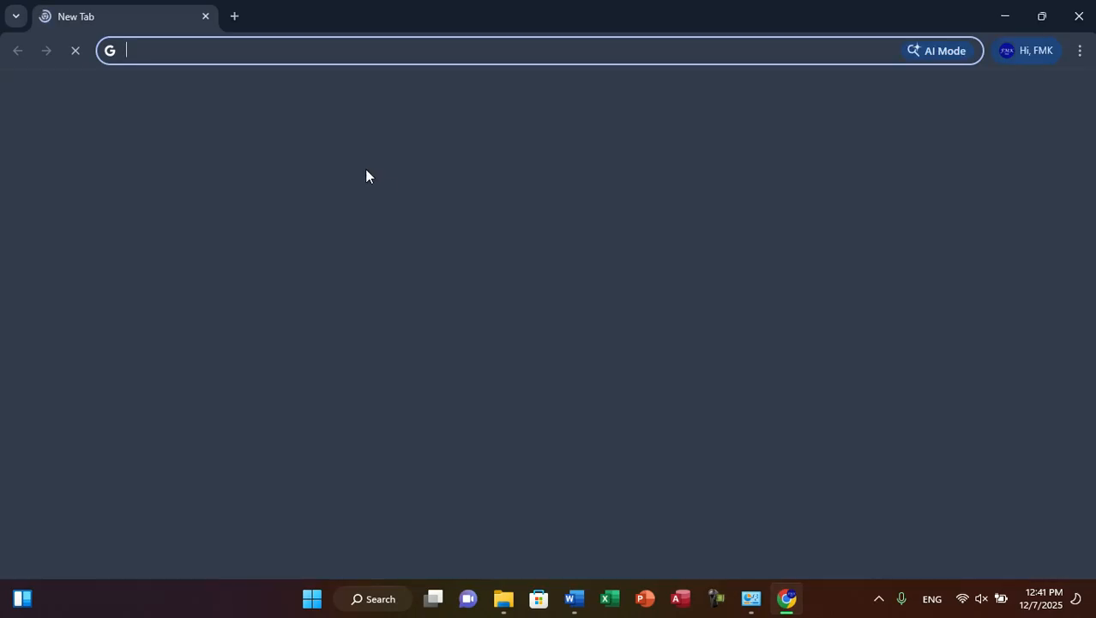
text(a)
key(BackSpace)
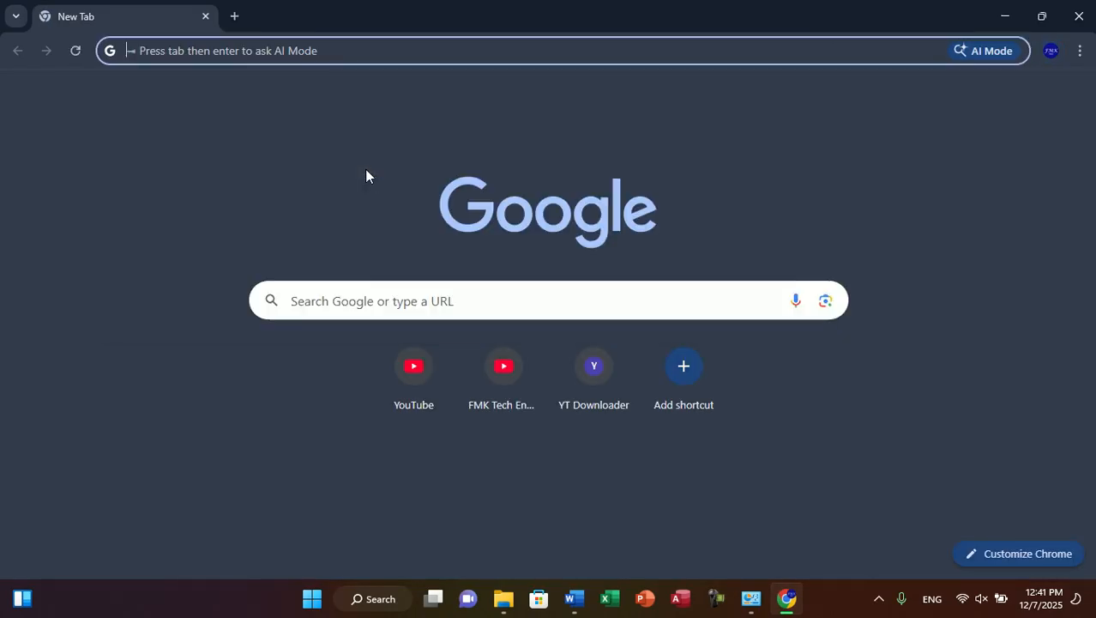
text(bahij)
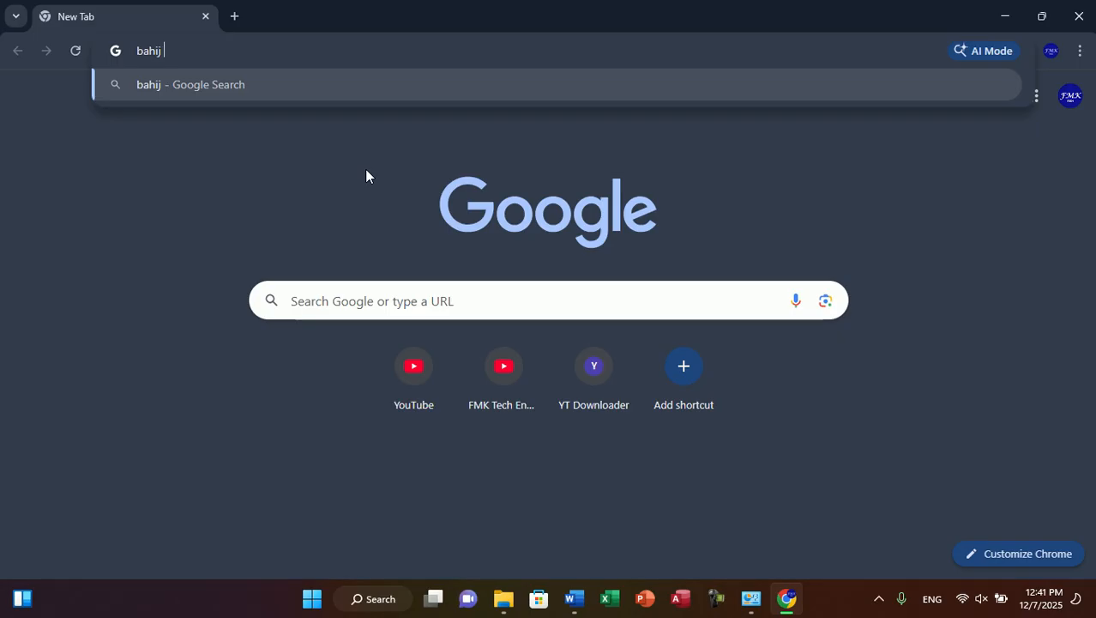
text( pashto)
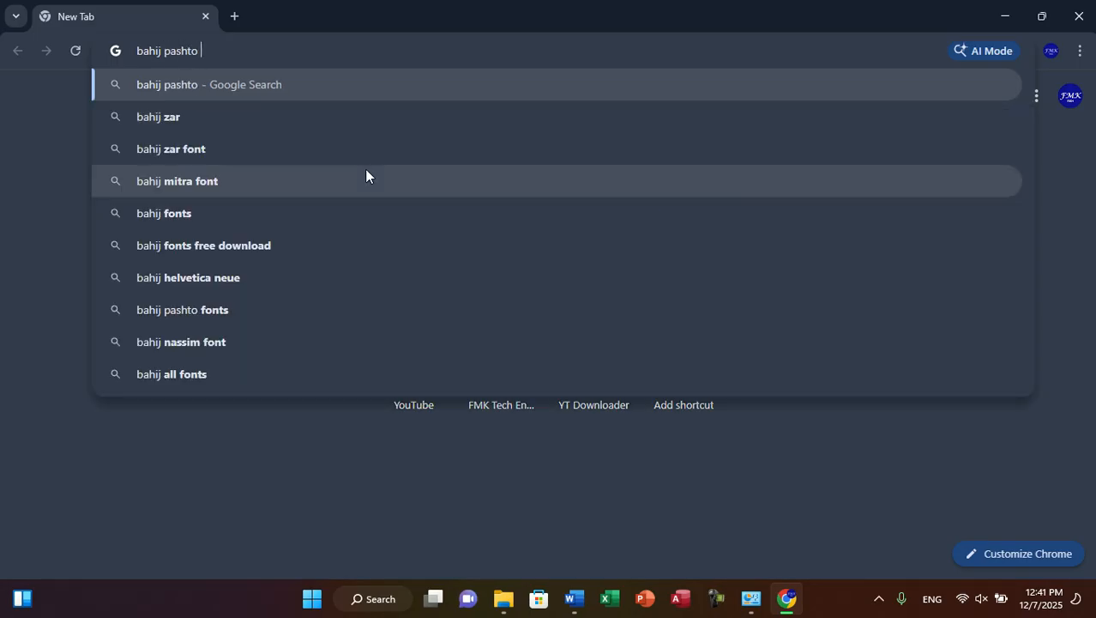
text( fonts)
key(Return)
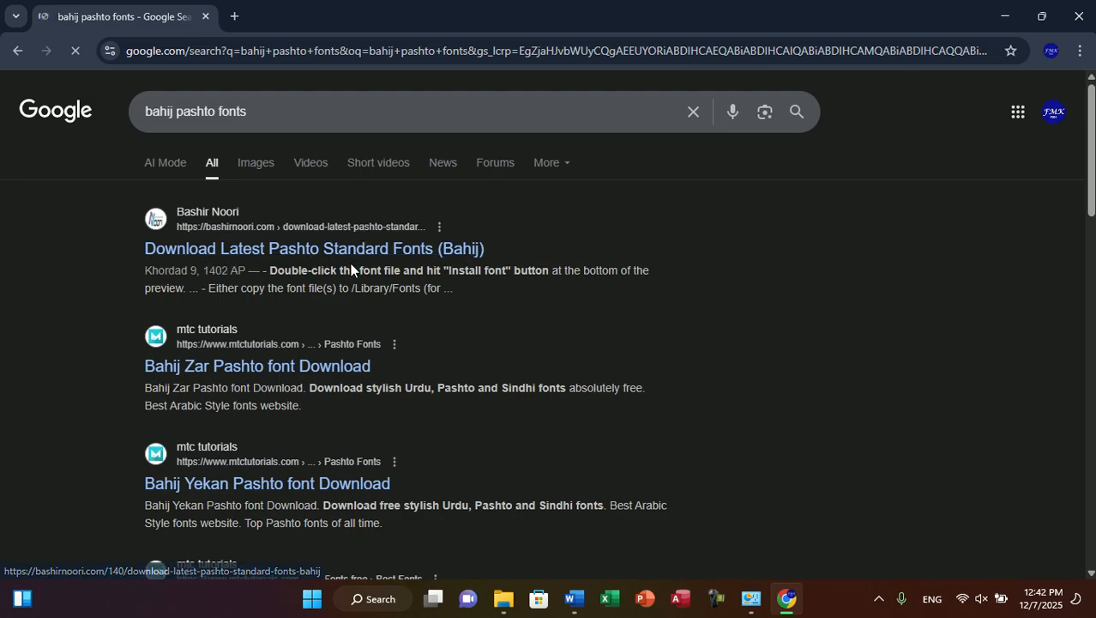
- Open the Download Latest Pashto Standard Fonts result alongside a new blank tab
click(224, 250)
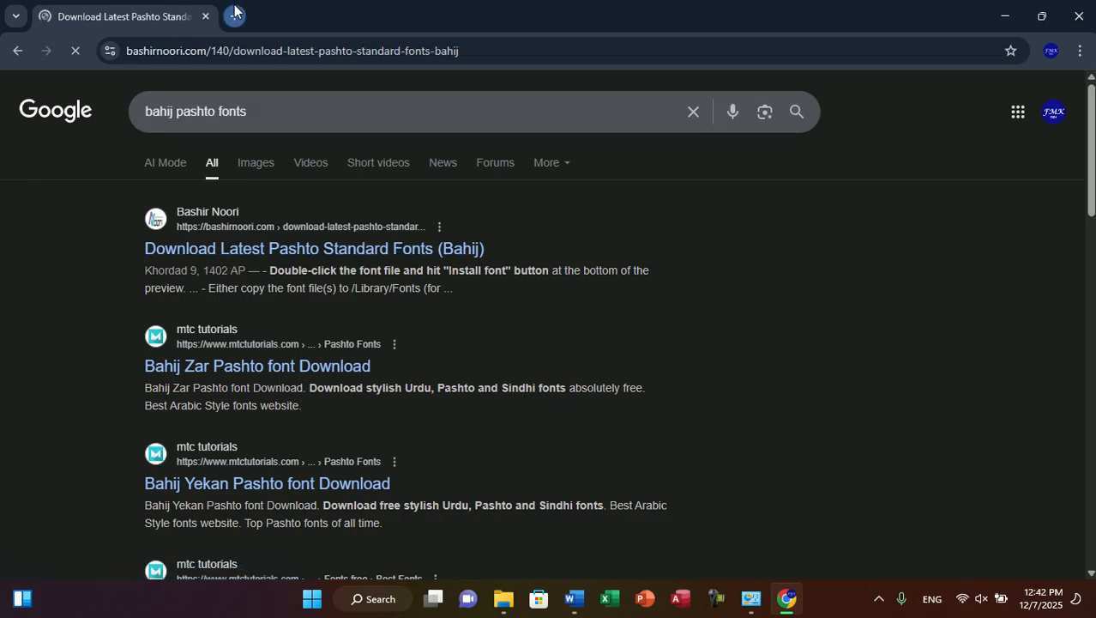
key(ctrl+t)
click(121, 7)
click(288, 12)
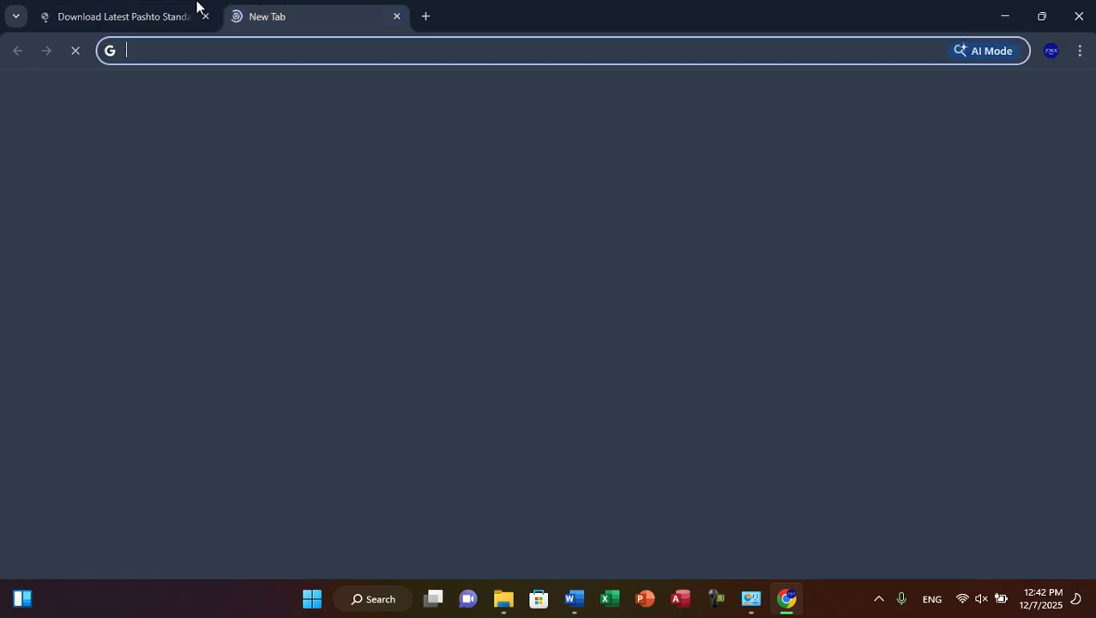
click(132, 7)
click(275, 7)
key(alt+Tab)
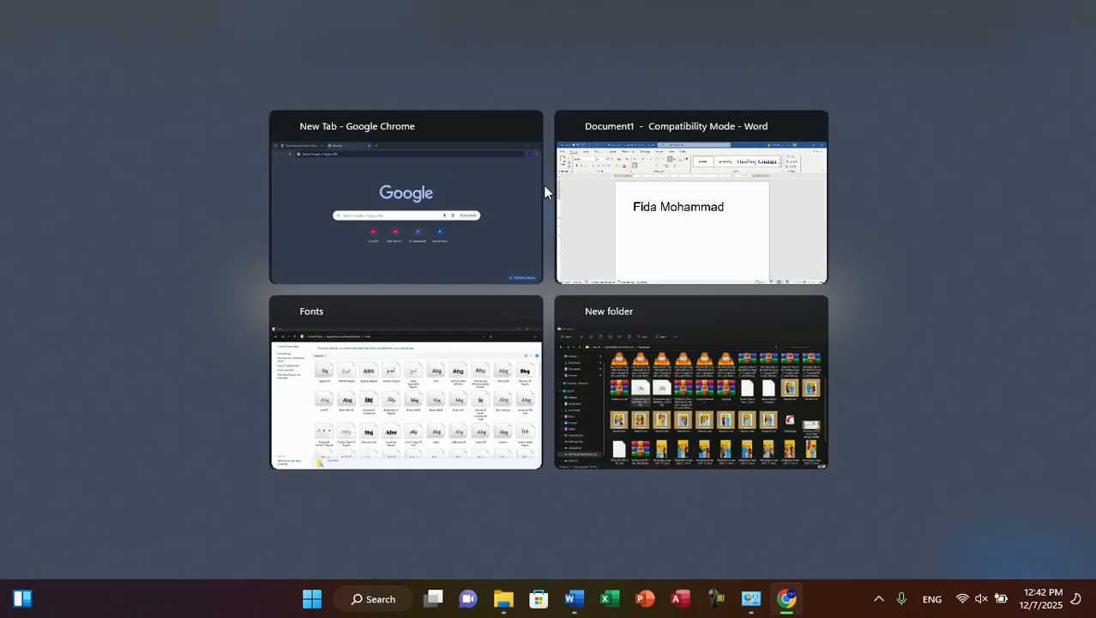
- Go back twice from Fonts to the Control Panel categories and open Clock and Region
key(Tab)
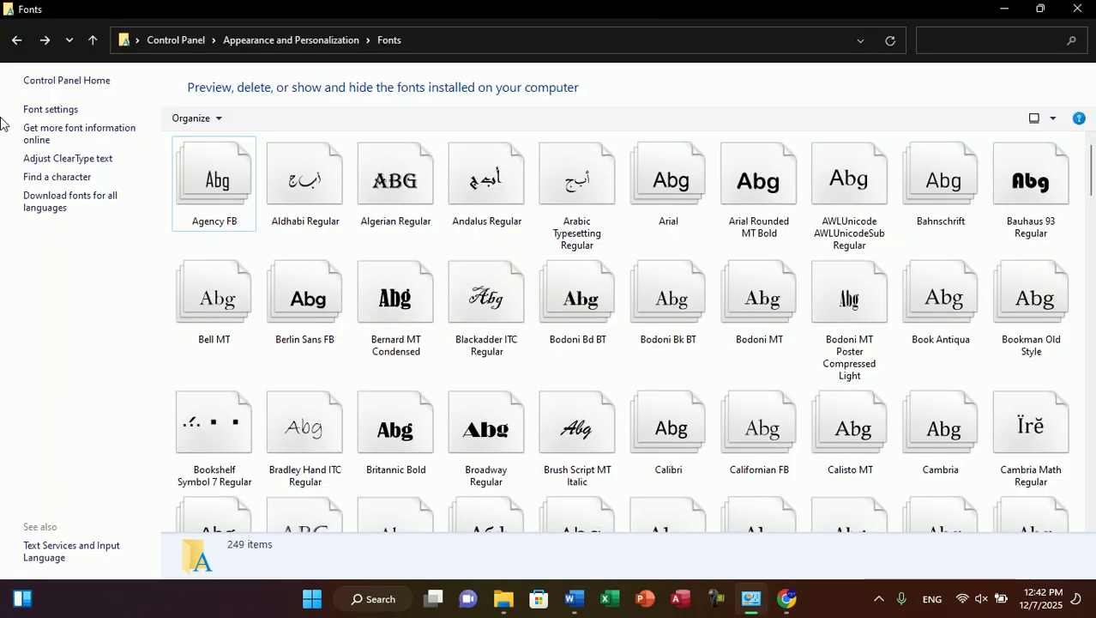
click(14, 48)
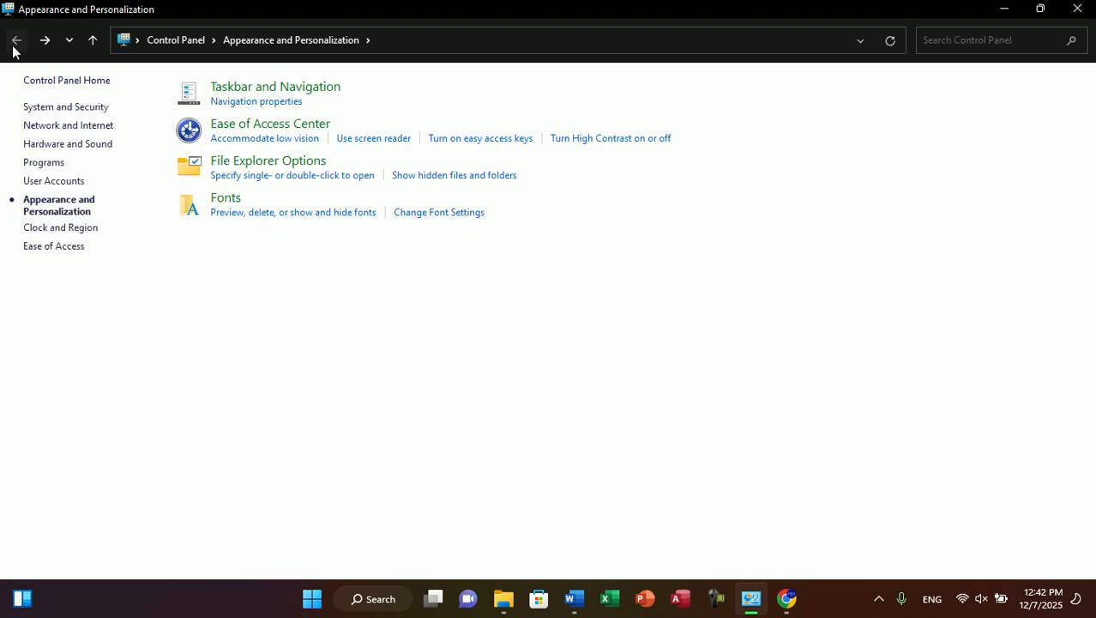
click(12, 44)
click(669, 229)
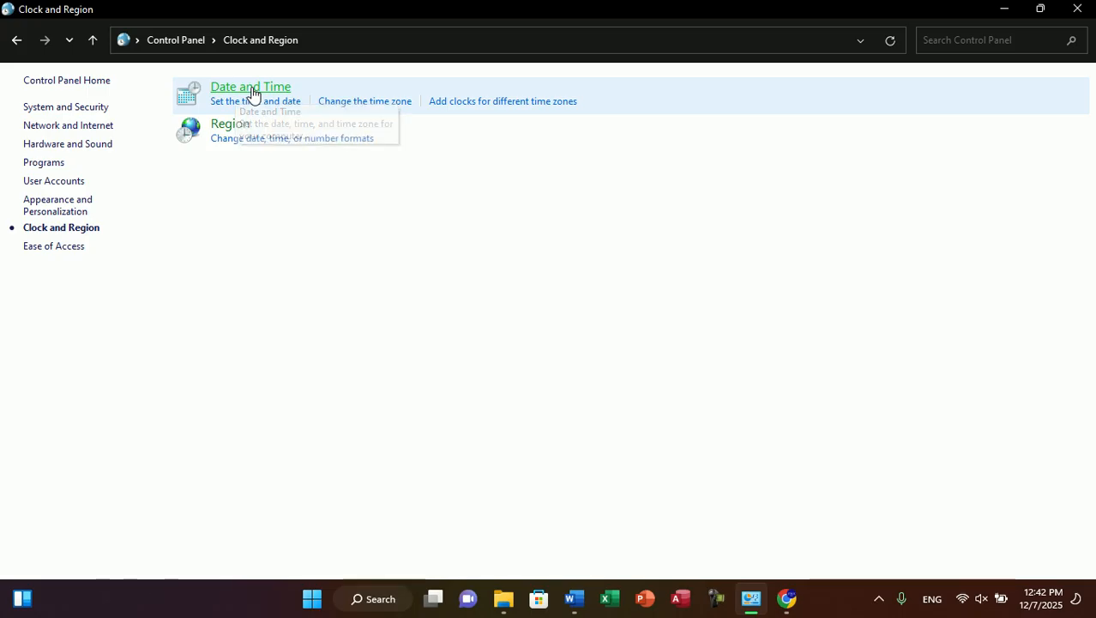
- Open Date and Time, reopening it after the lock screen, and bring up Date and Time Settings
click(254, 94)
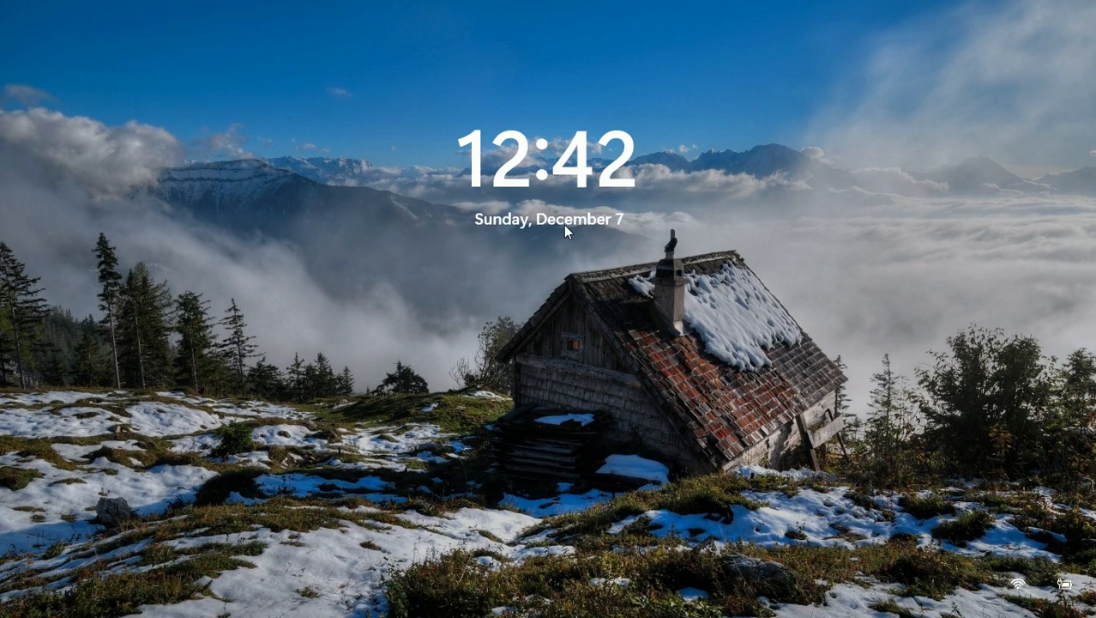
click(565, 224)
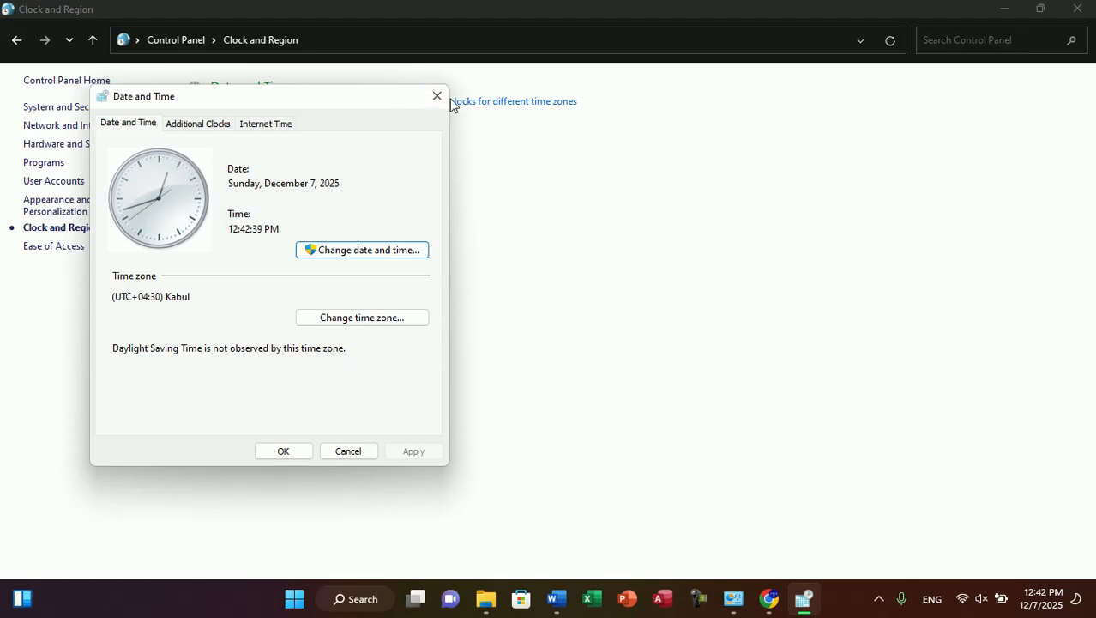
click(438, 96)
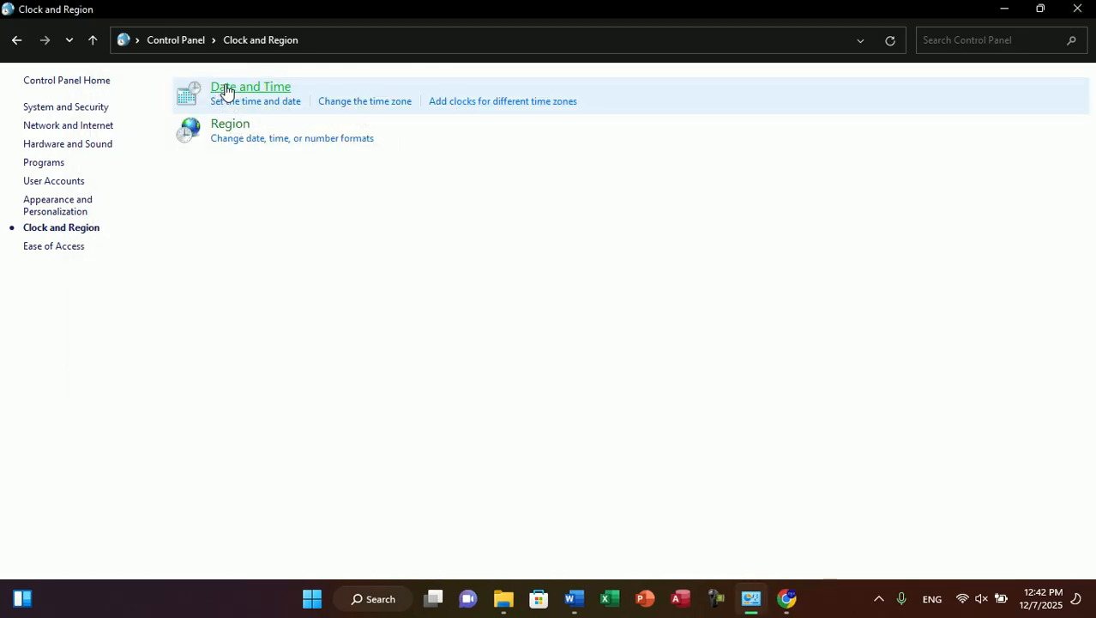
click(240, 90)
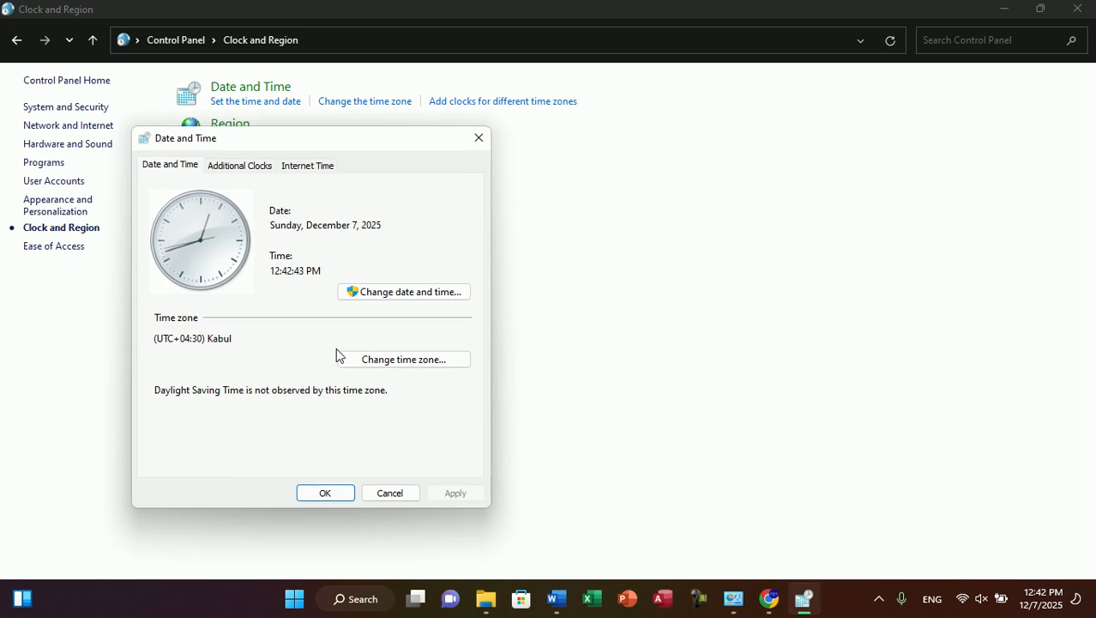
click(392, 293)
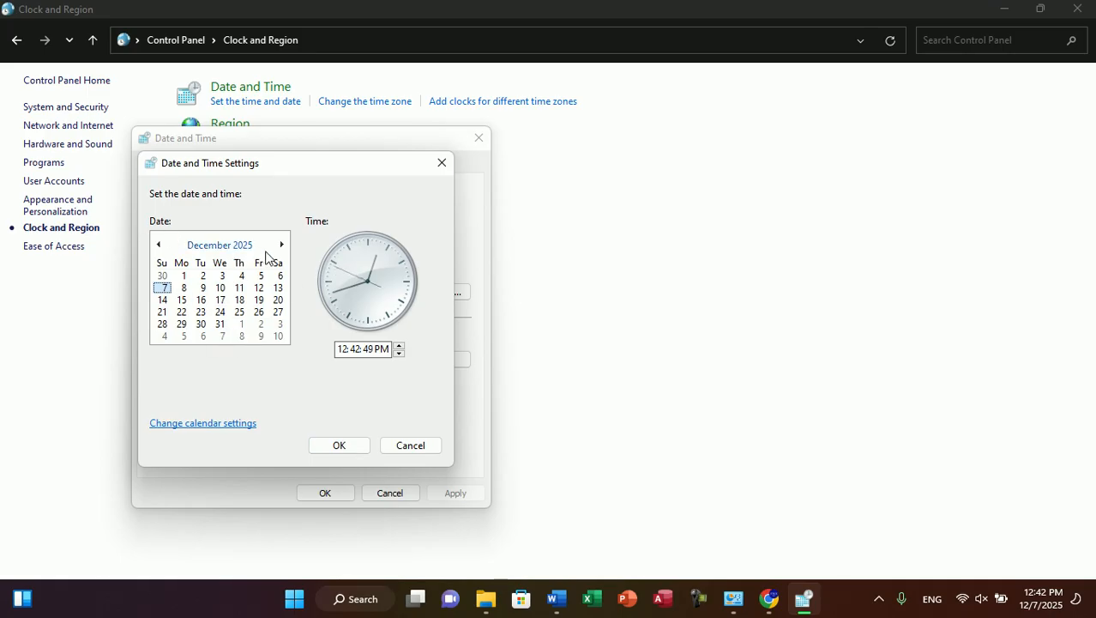
- Set the hour to 10 and pick Friday, August 13, 2004 on the calendar
click(346, 349)
text(10)
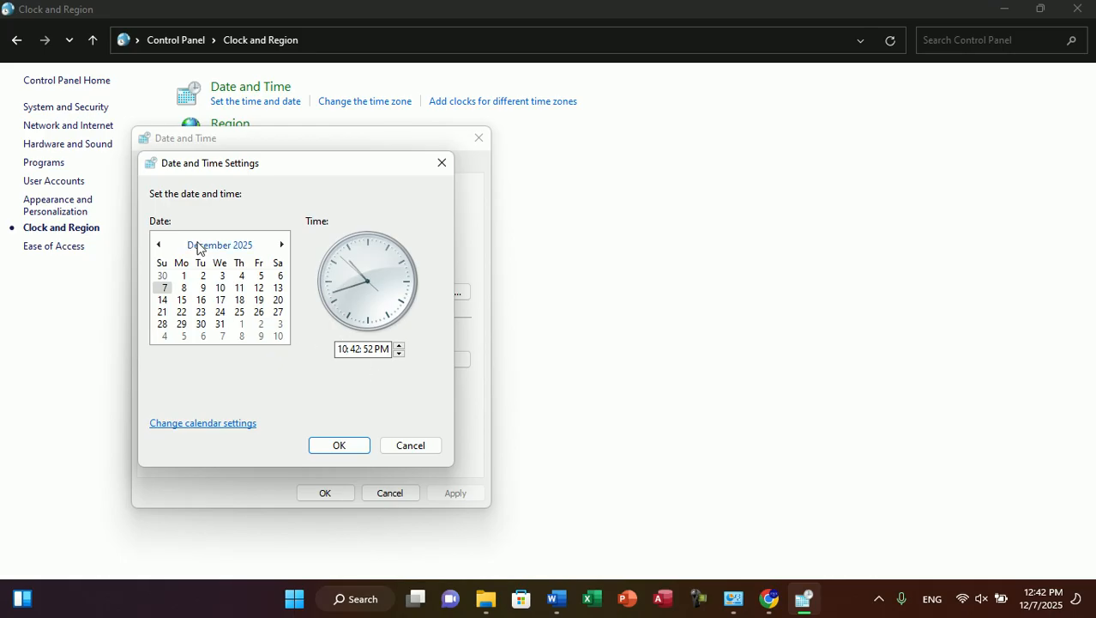
click(167, 246)
click(166, 246)
click(166, 246)
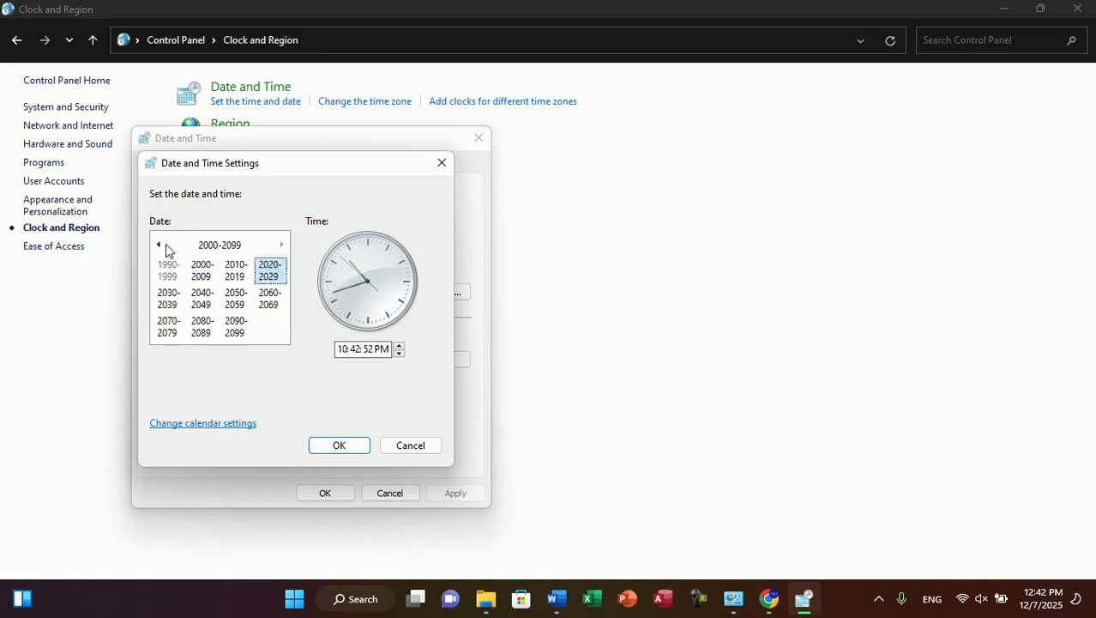
click(204, 277)
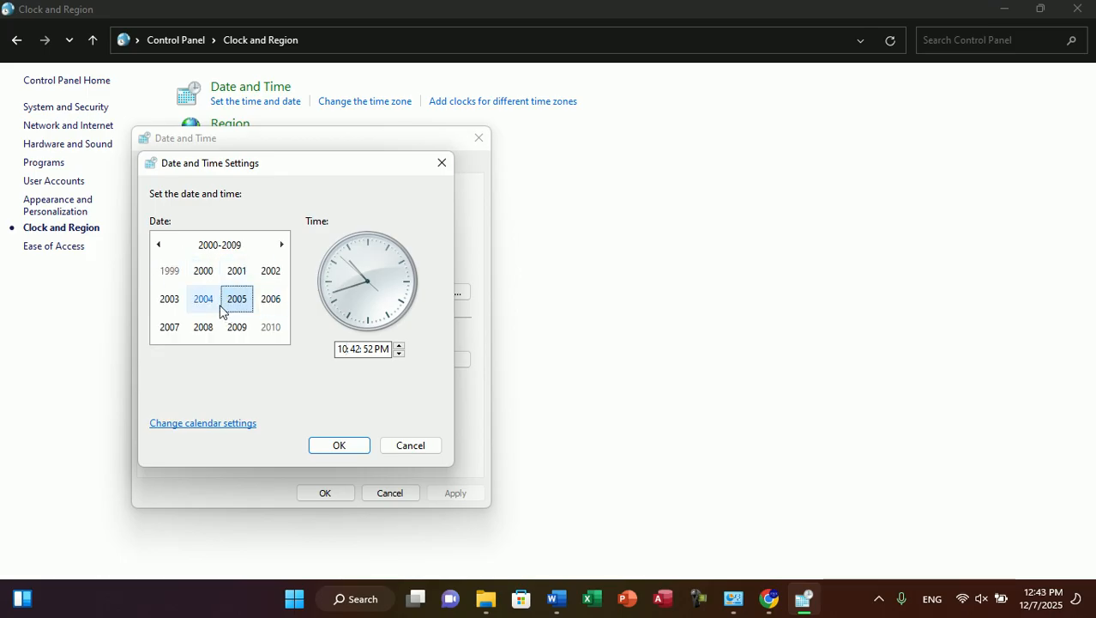
click(211, 306)
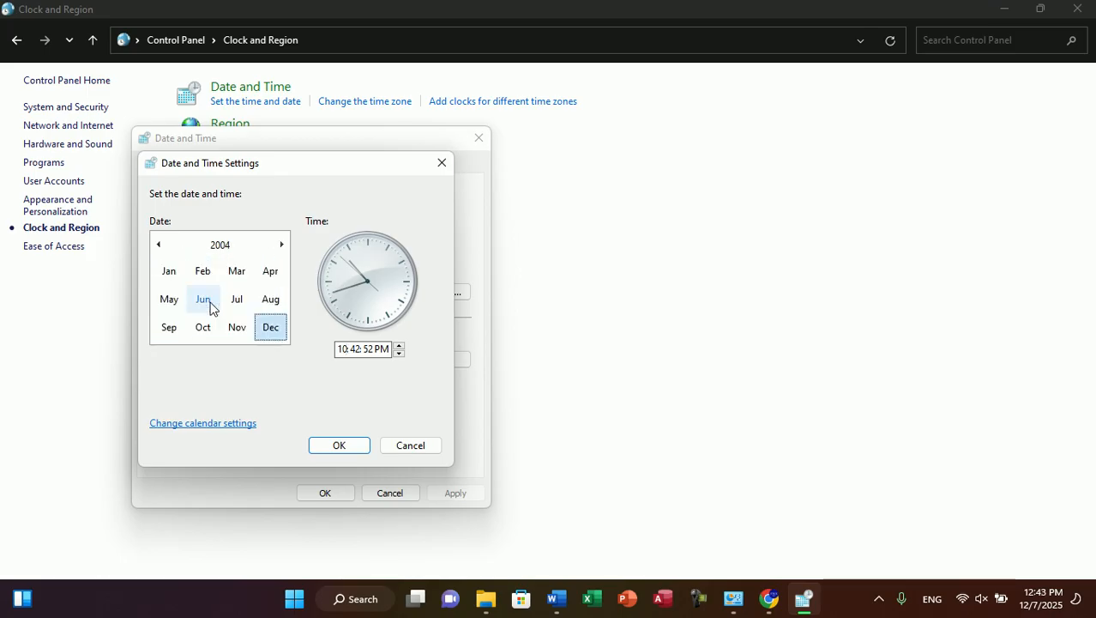
click(271, 302)
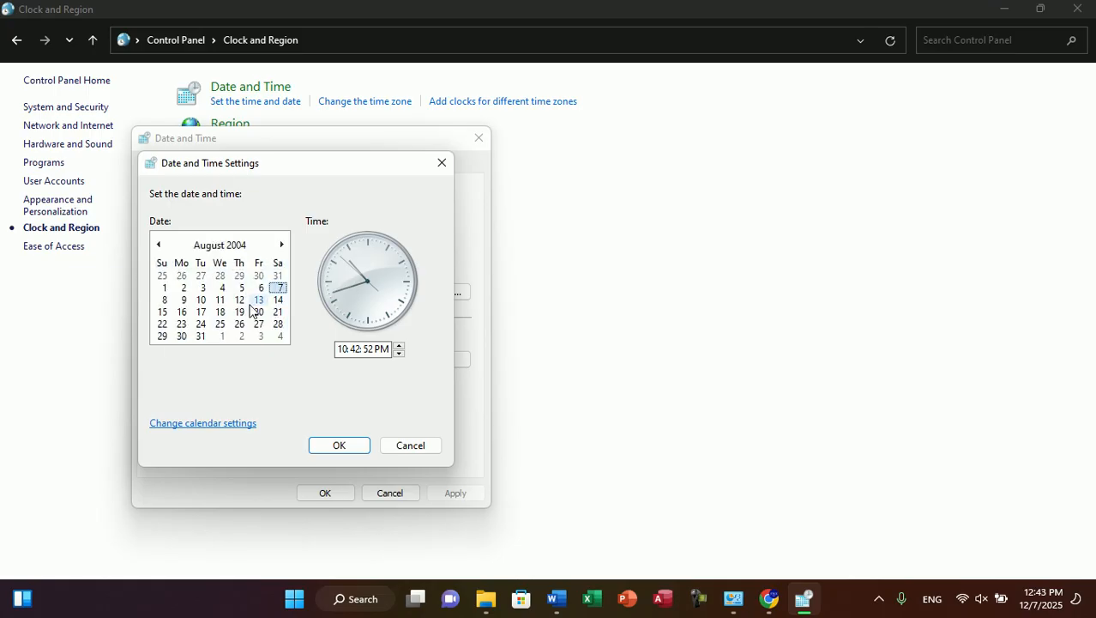
click(258, 300)
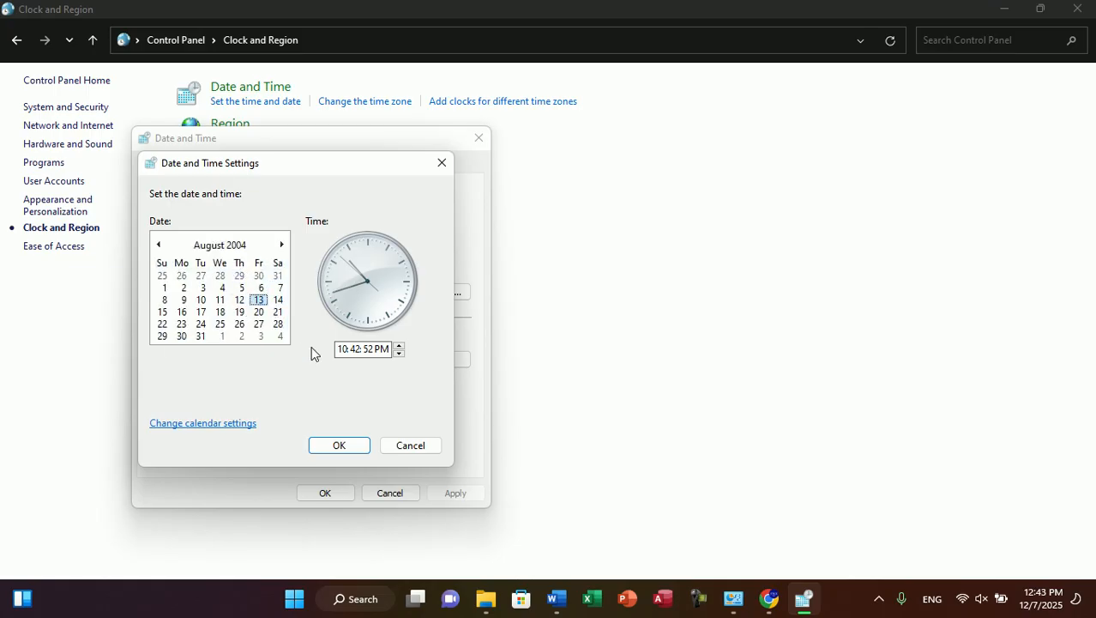
- Set the minutes to 10 and switch to AM, then apply the new date and time
click(357, 345)
text(10)
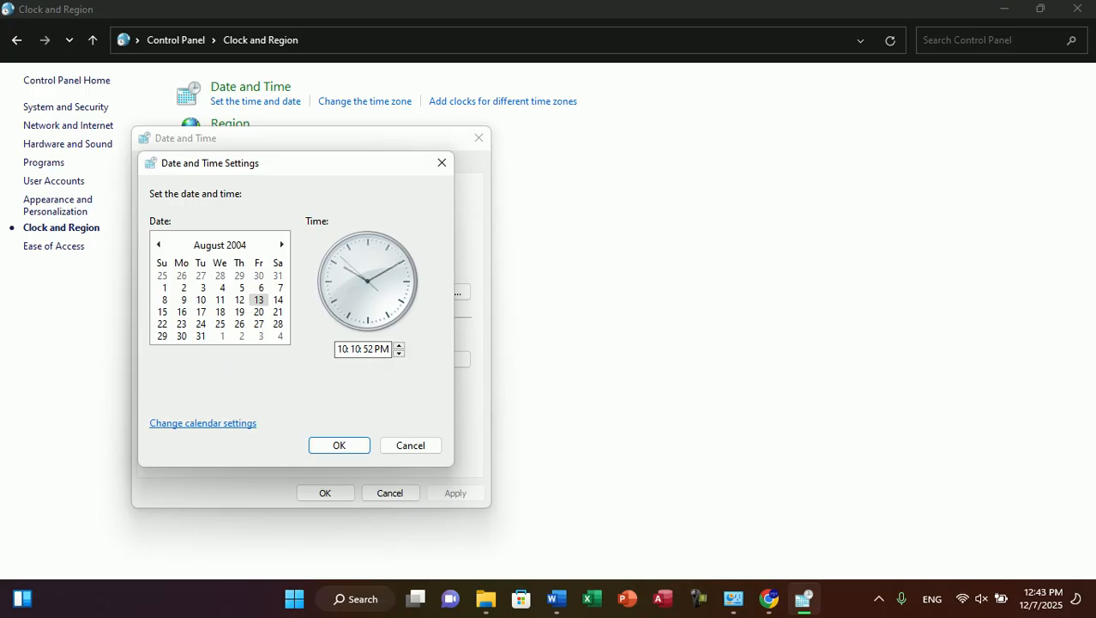
click(378, 348)
click(379, 349)
click(339, 445)
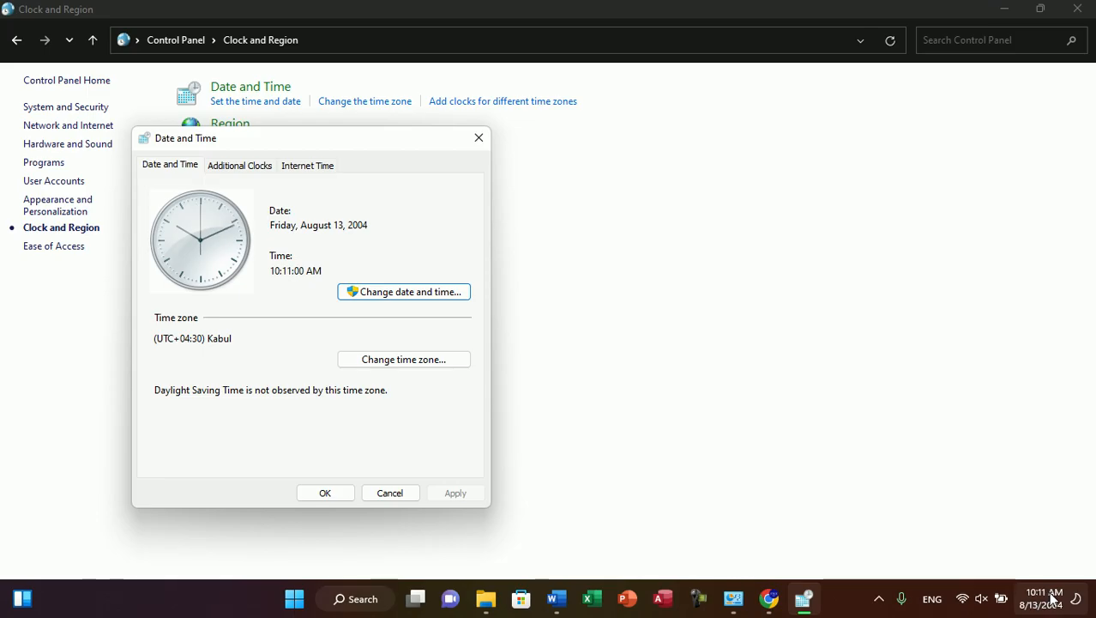
- Set the date back to December 7, 2025 with the hour at 12 AM, and apply it
click(392, 293)
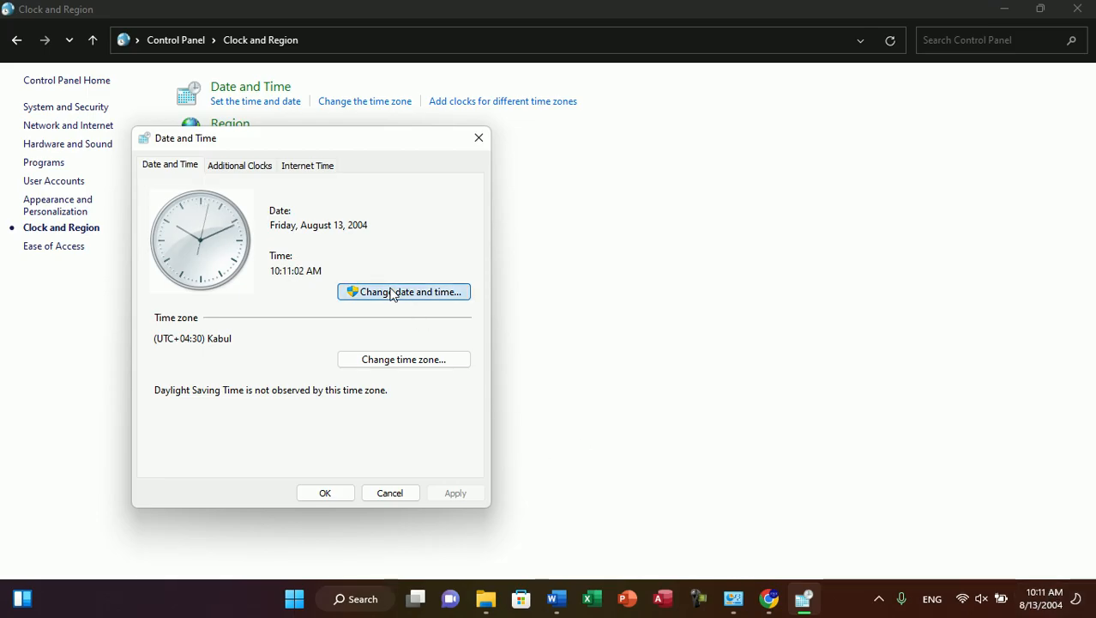
click(342, 348)
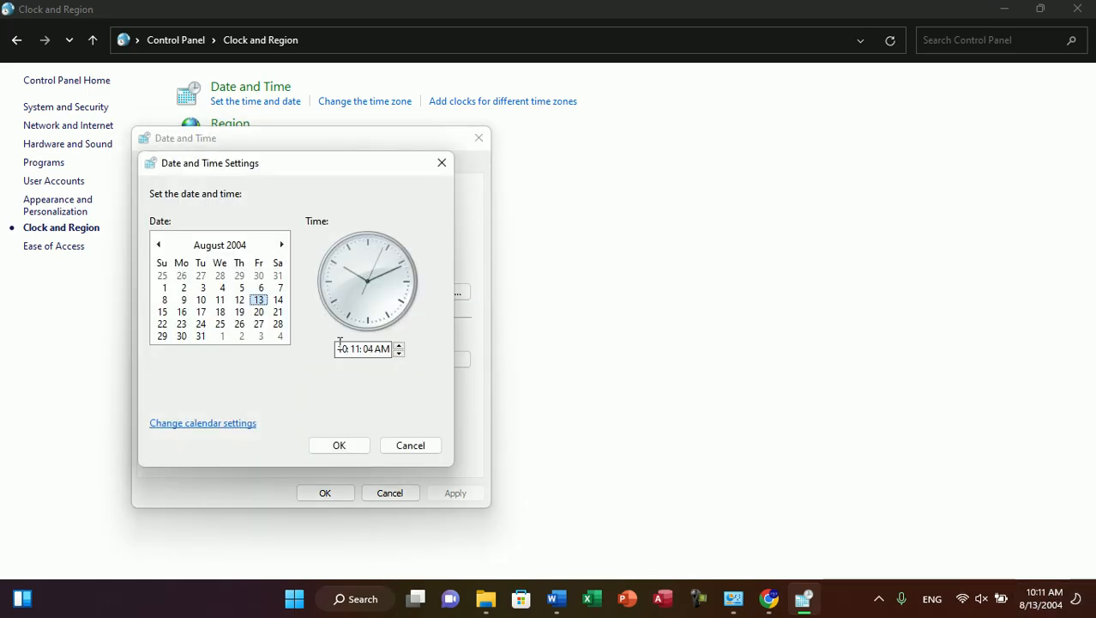
click(266, 251)
click(226, 247)
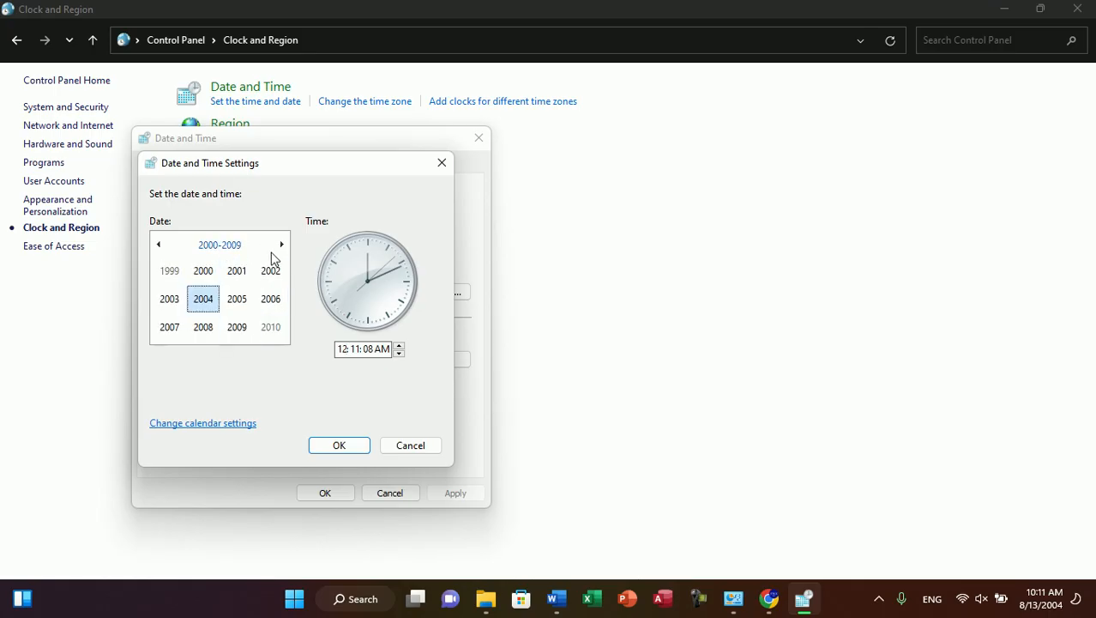
click(276, 251)
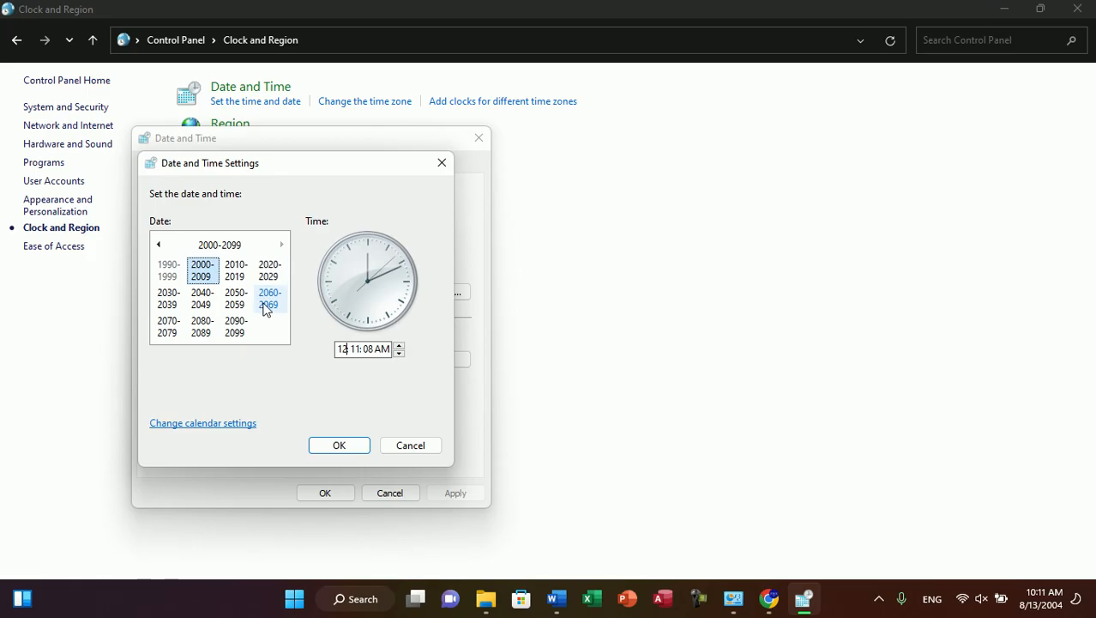
click(272, 281)
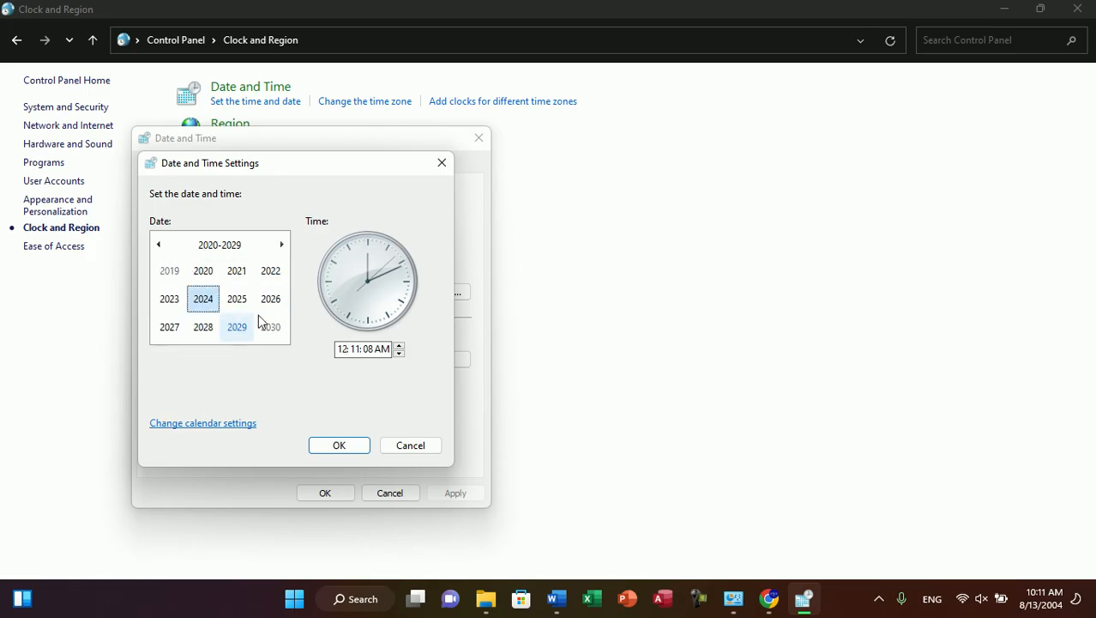
click(244, 312)
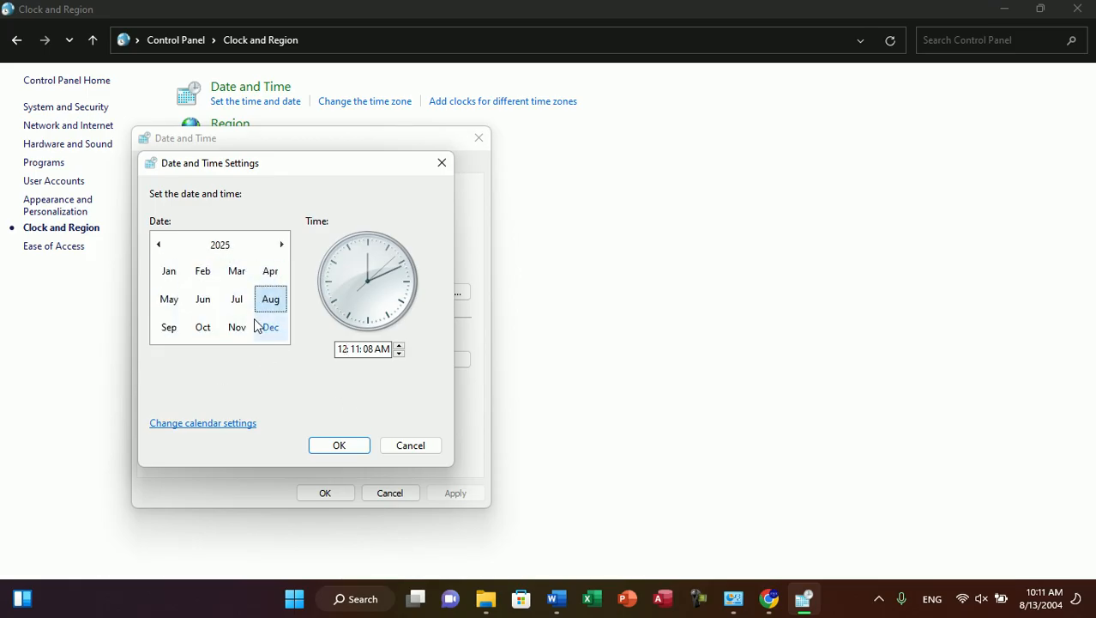
click(264, 330)
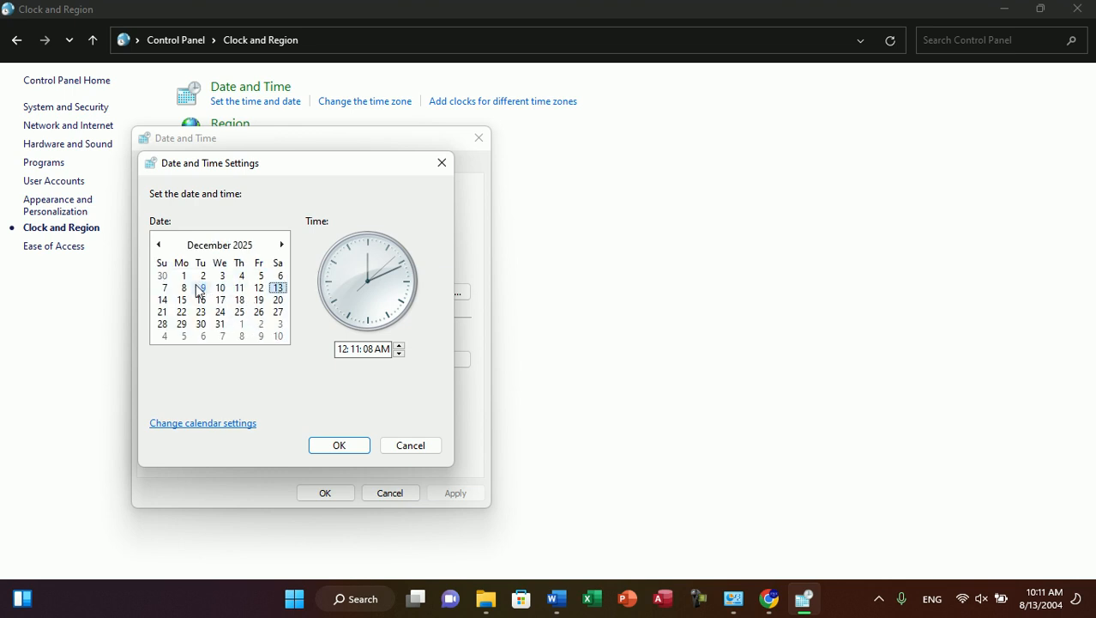
click(163, 289)
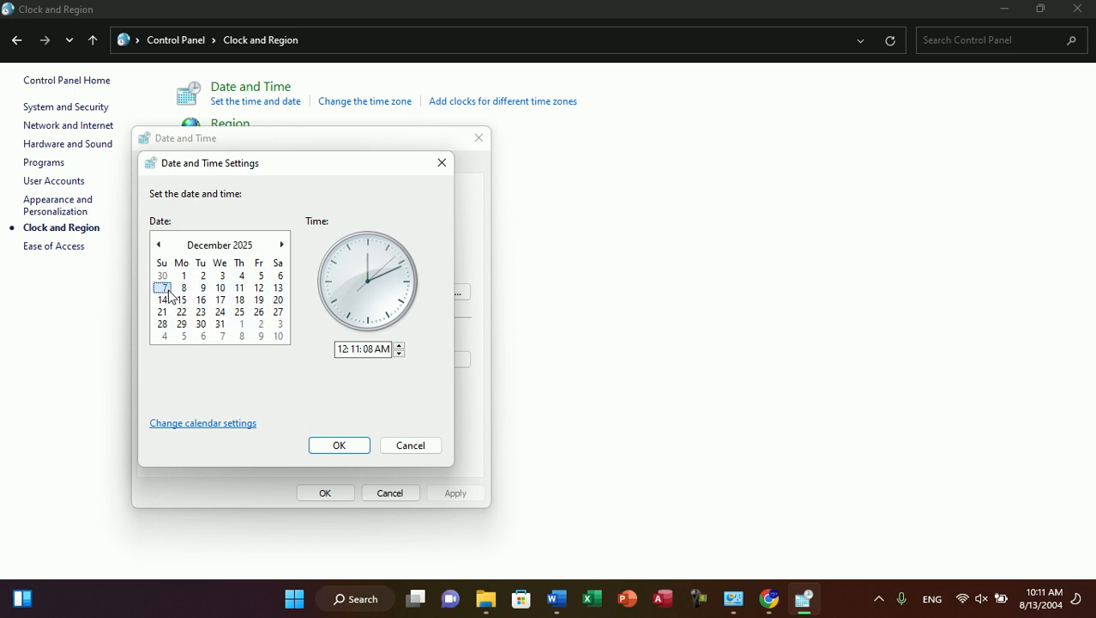
click(336, 445)
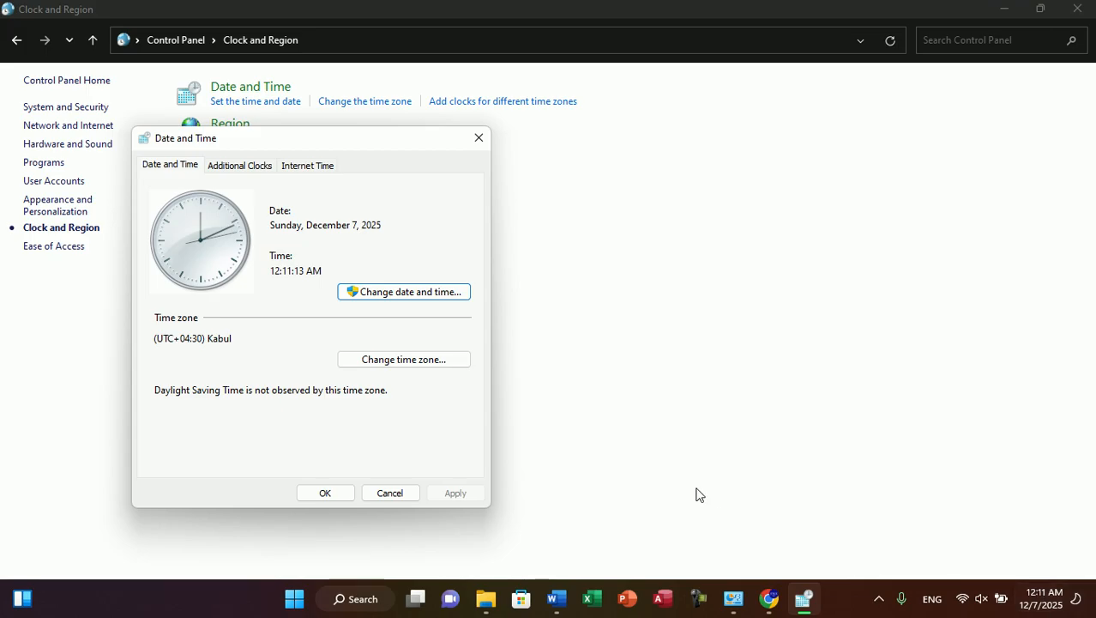
- Check the current Kabul time zone without changing it
click(384, 360)
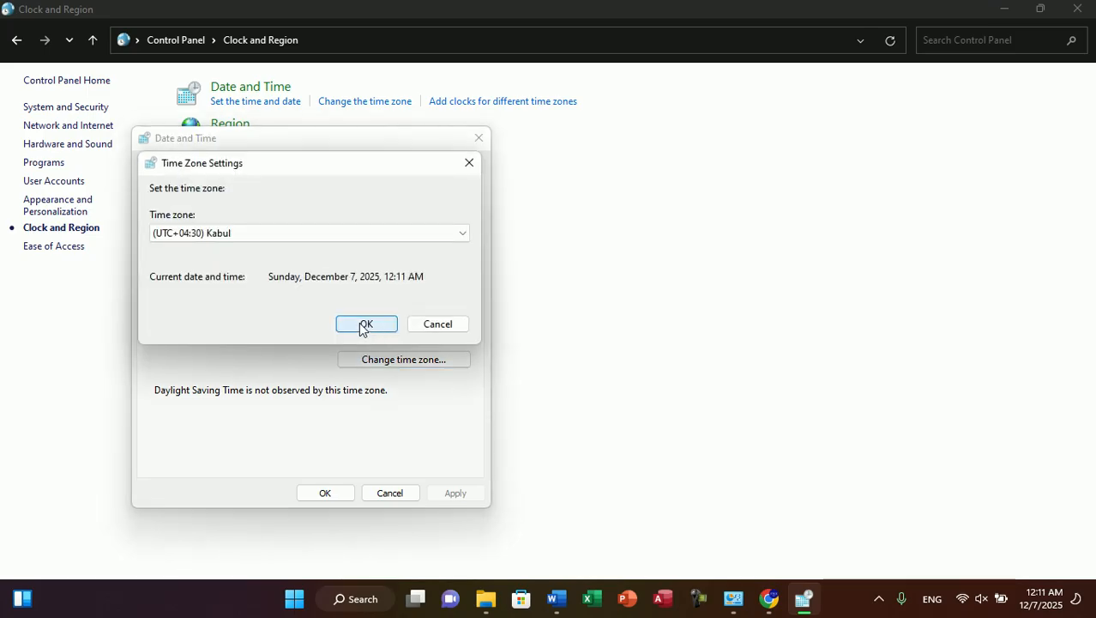
click(470, 165)
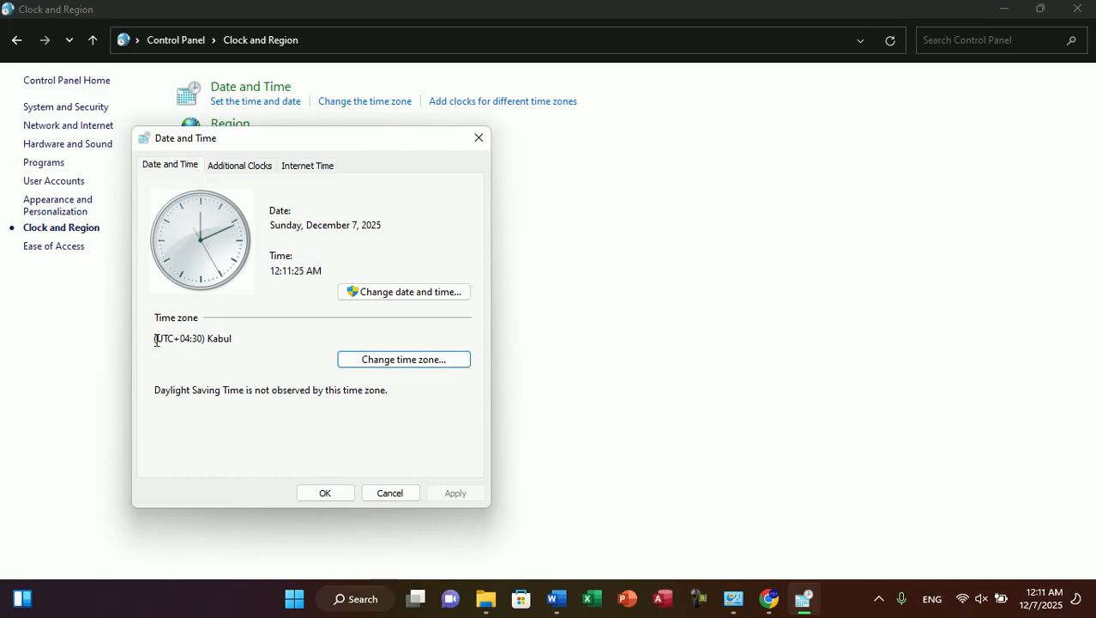
drag(156, 340, 230, 341)
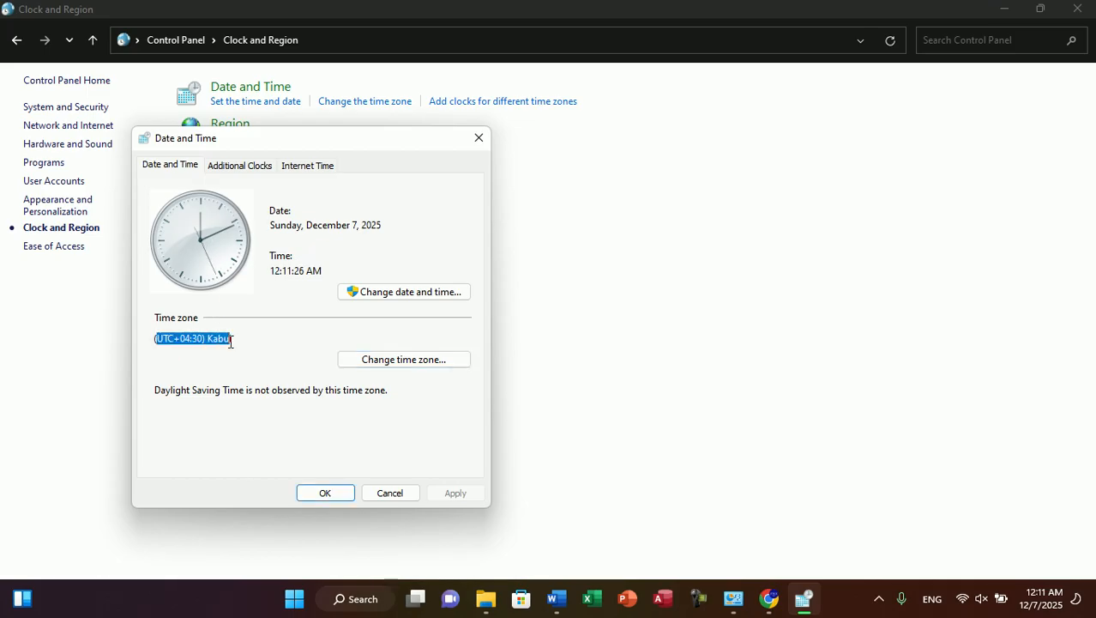
click(184, 339)
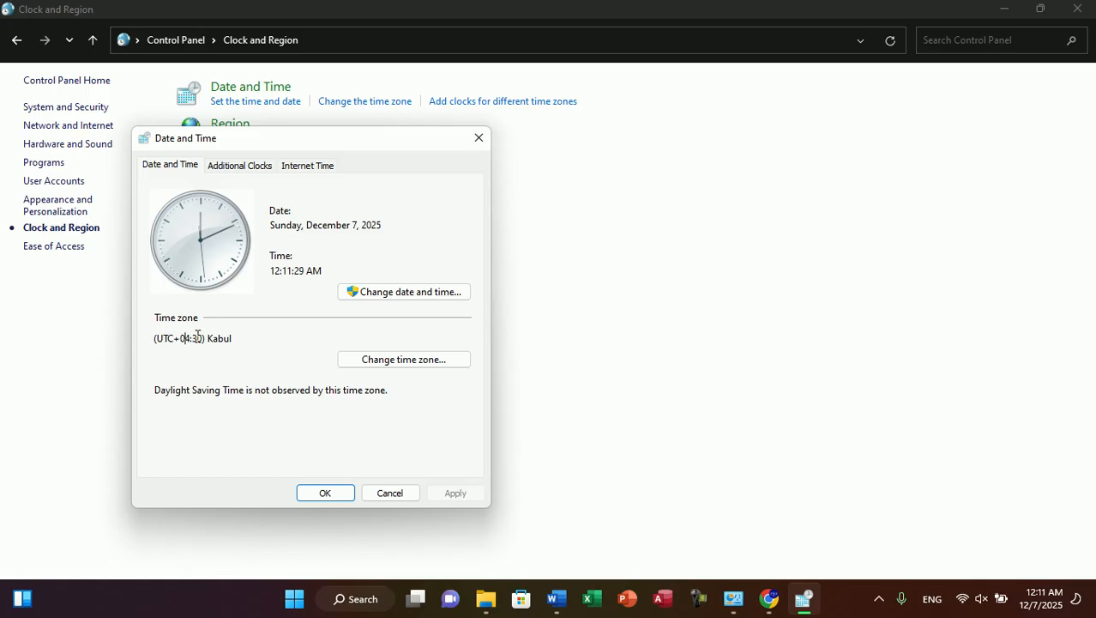
drag(207, 338, 242, 339)
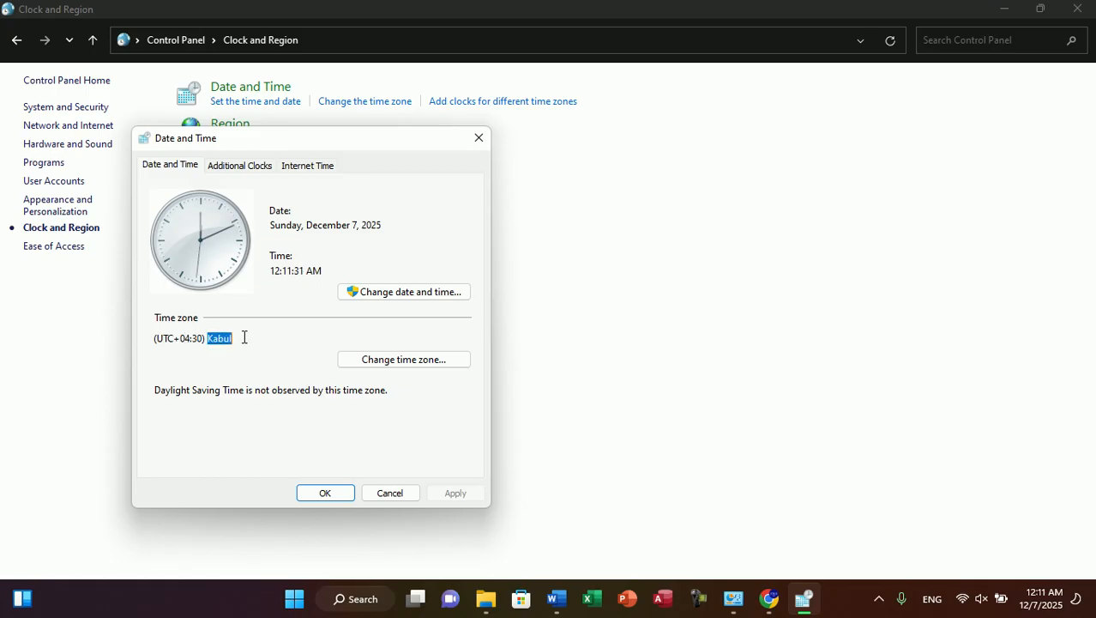
- Switch the time zone to (UTC+05:00) Islamabad, Karachi
click(416, 366)
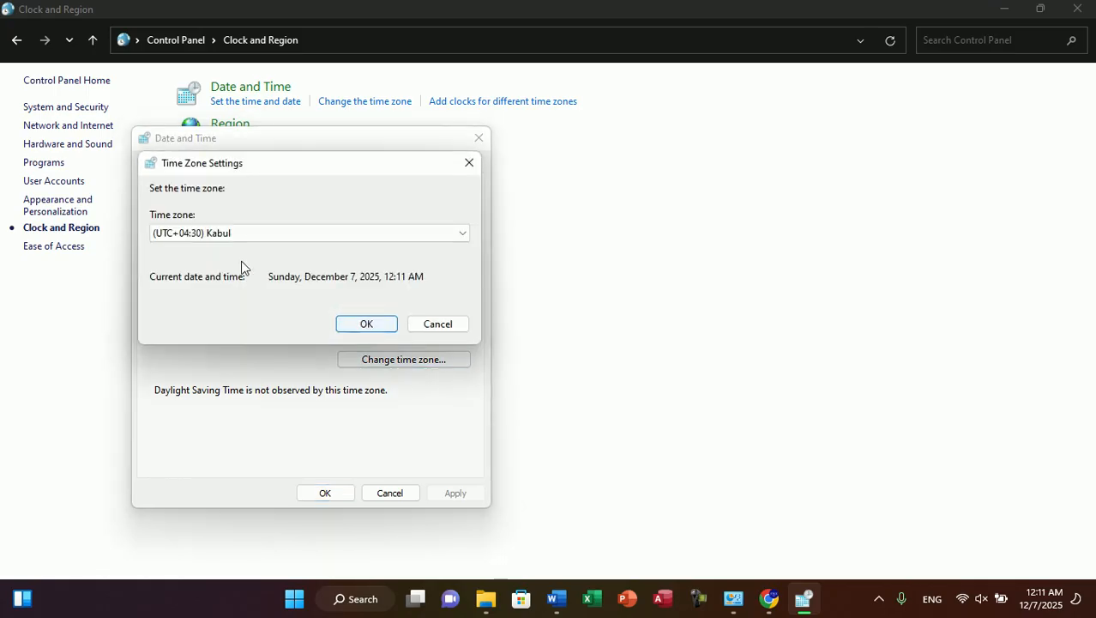
click(260, 233)
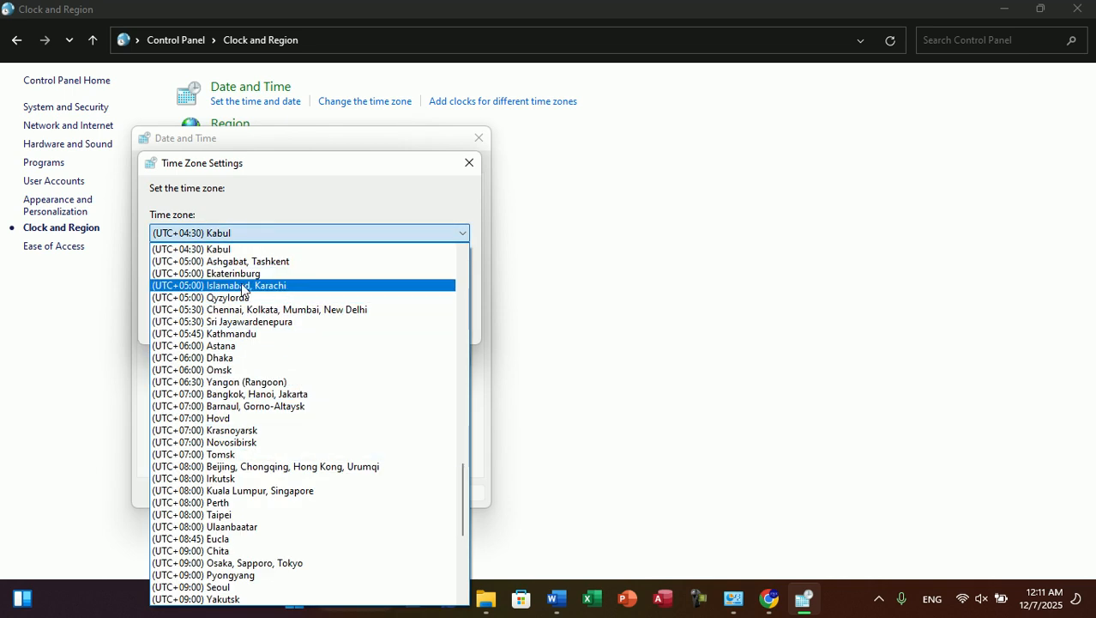
click(228, 285)
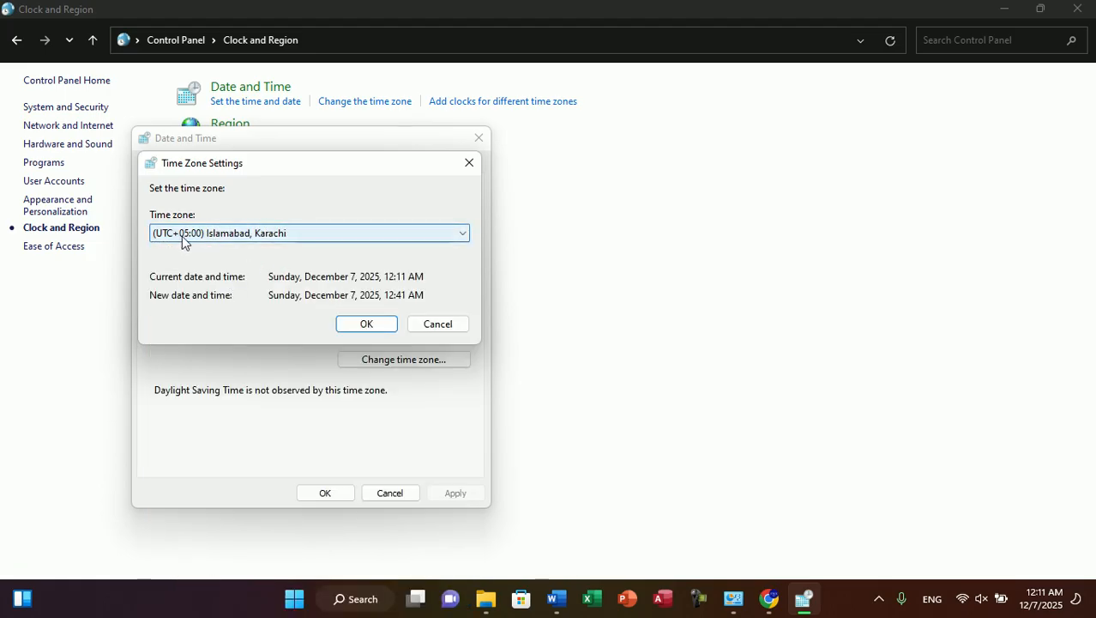
click(362, 324)
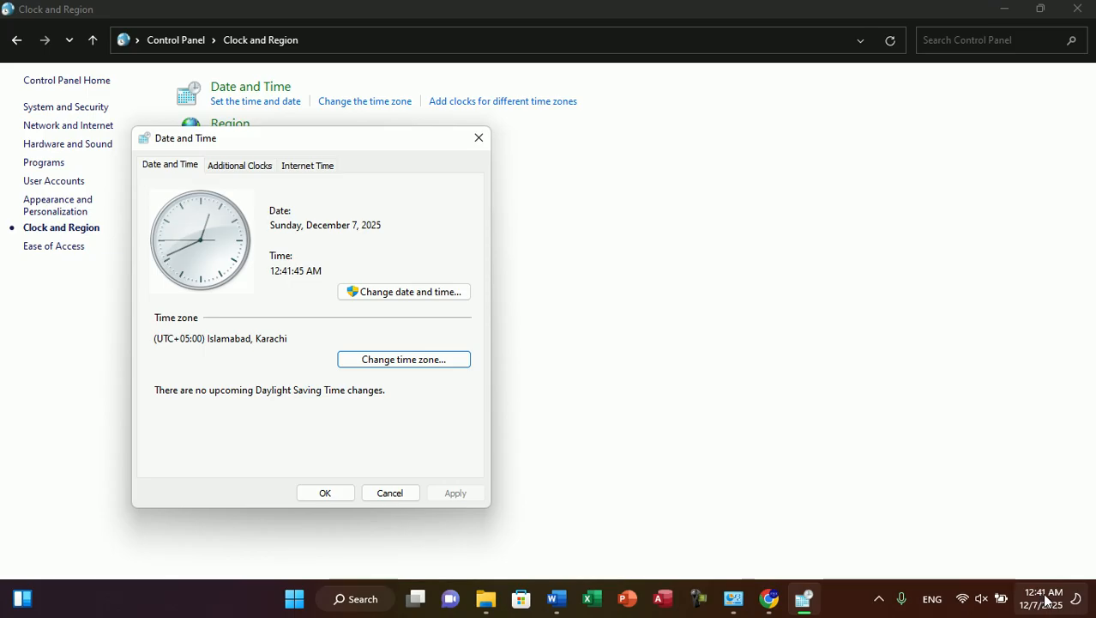
- Change the time zone again, this time to (UTC+09:00) Seoul
click(410, 361)
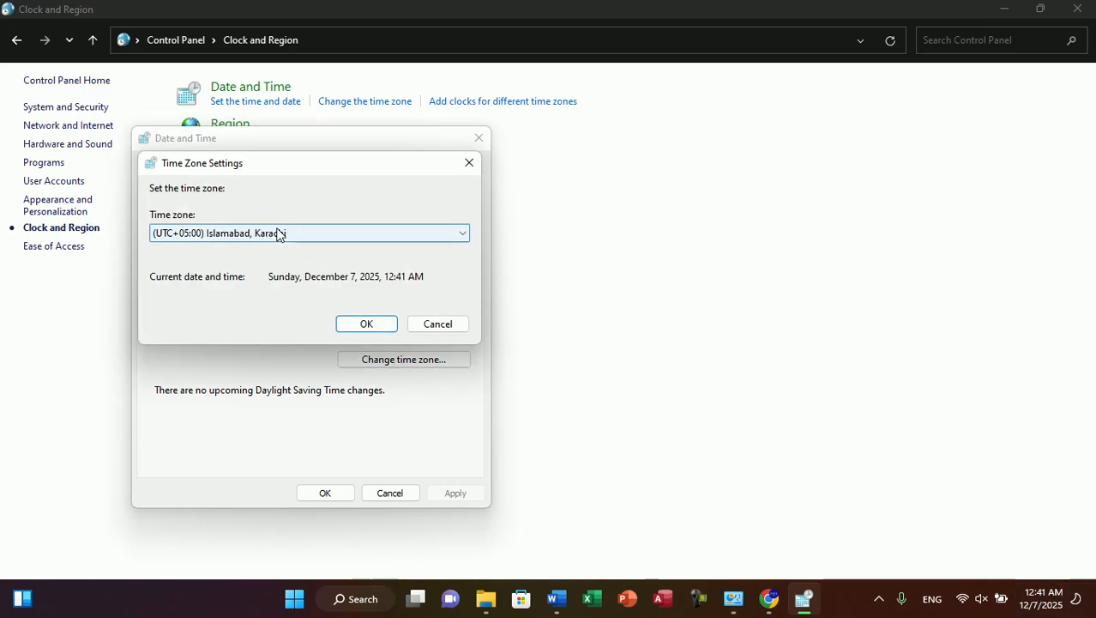
click(283, 233)
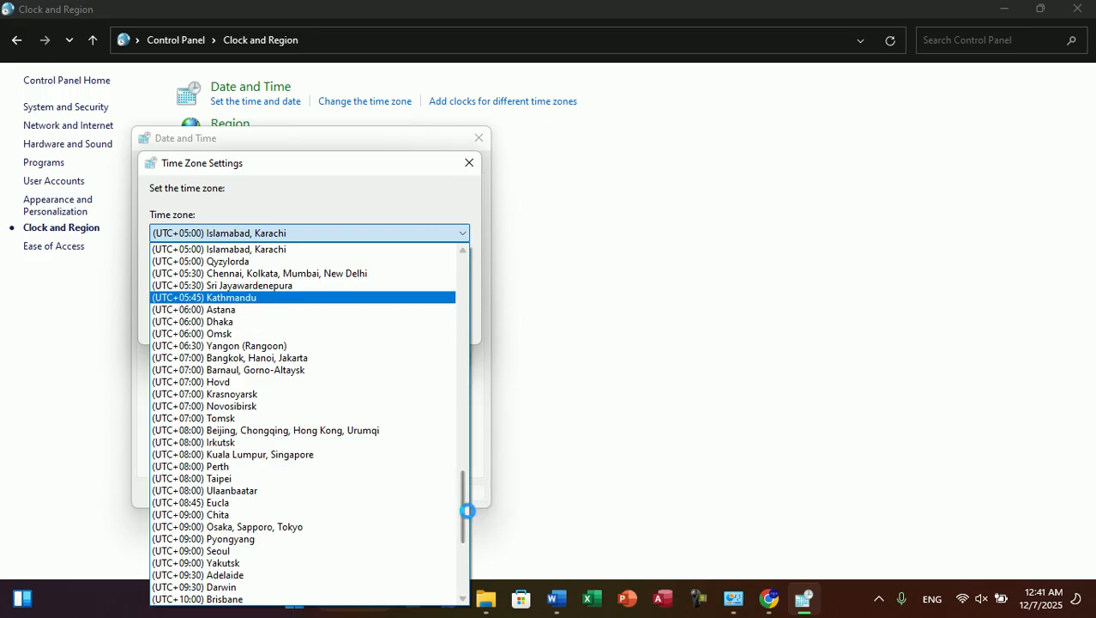
drag(463, 511, 463, 562)
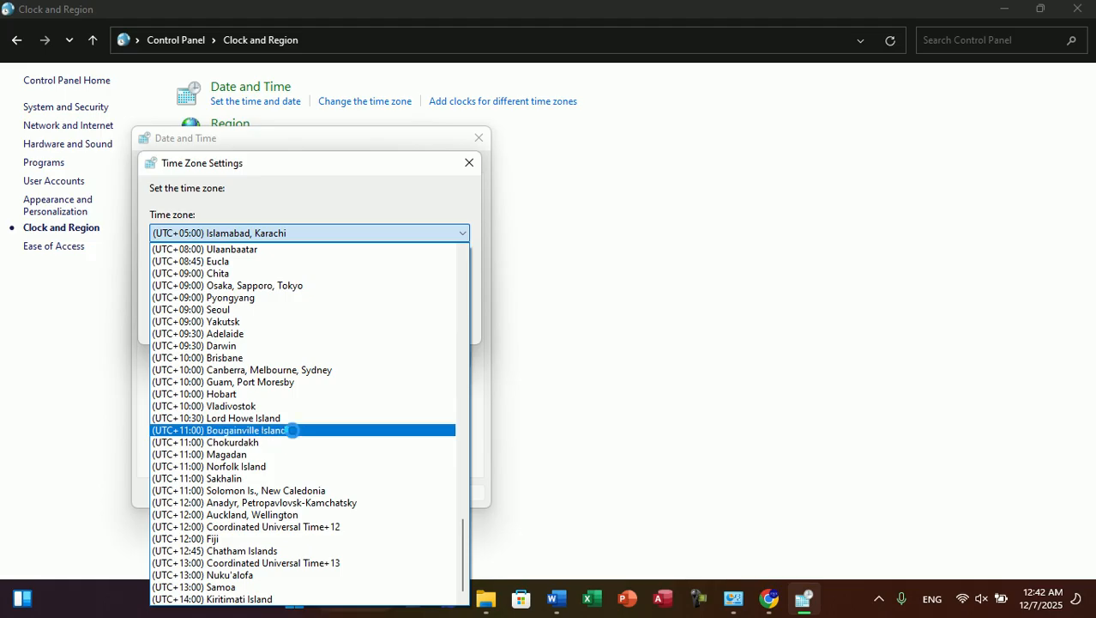
click(267, 309)
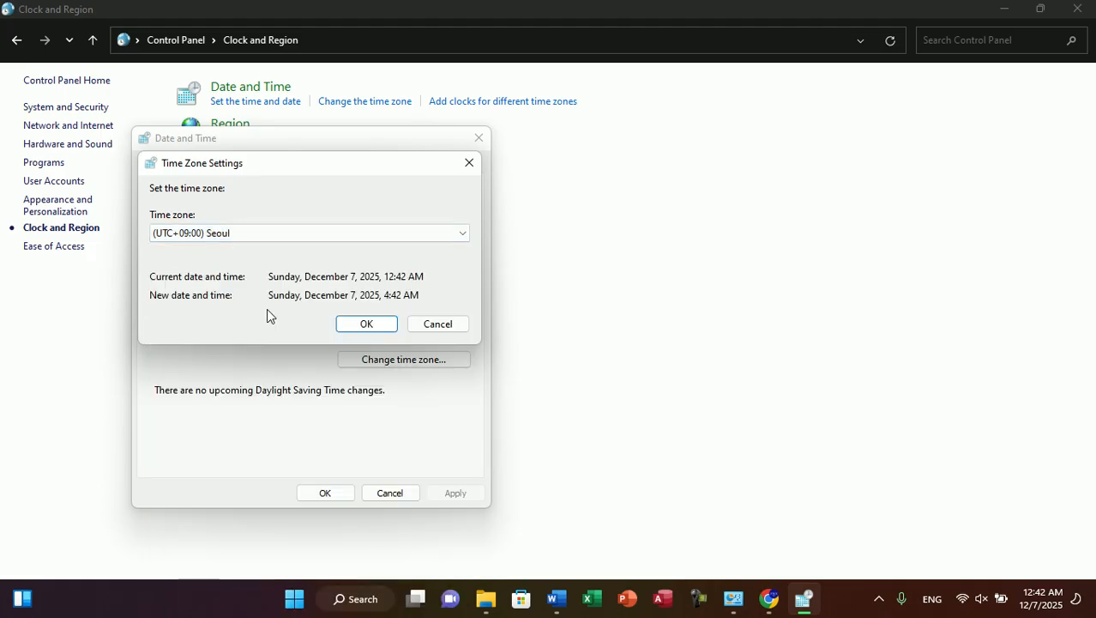
click(369, 325)
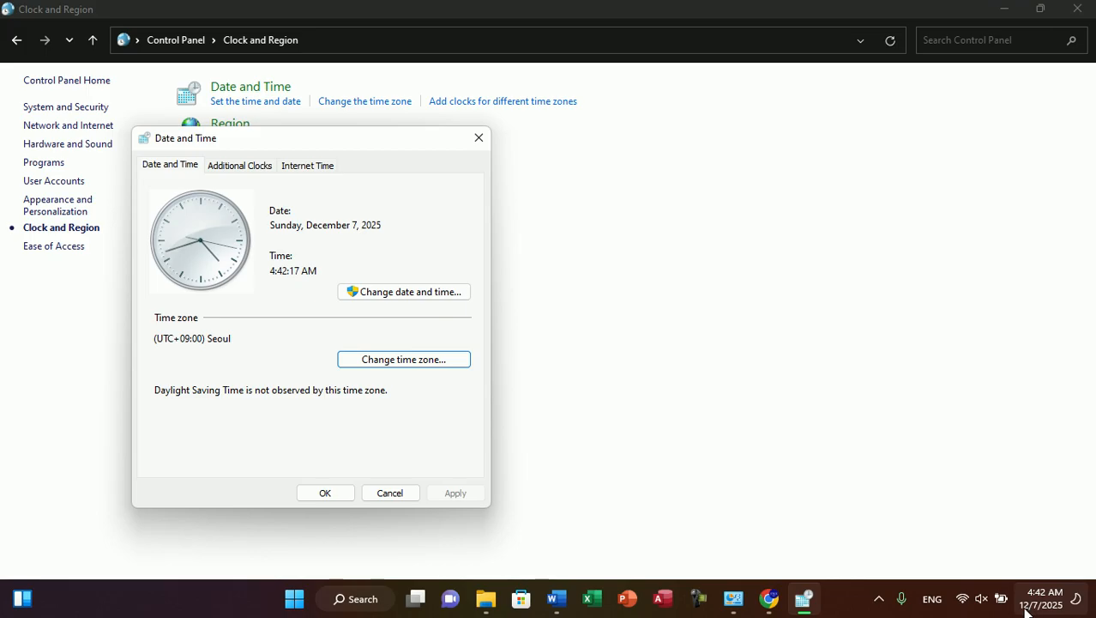
- Set the time zone to Istanbul
click(405, 367)
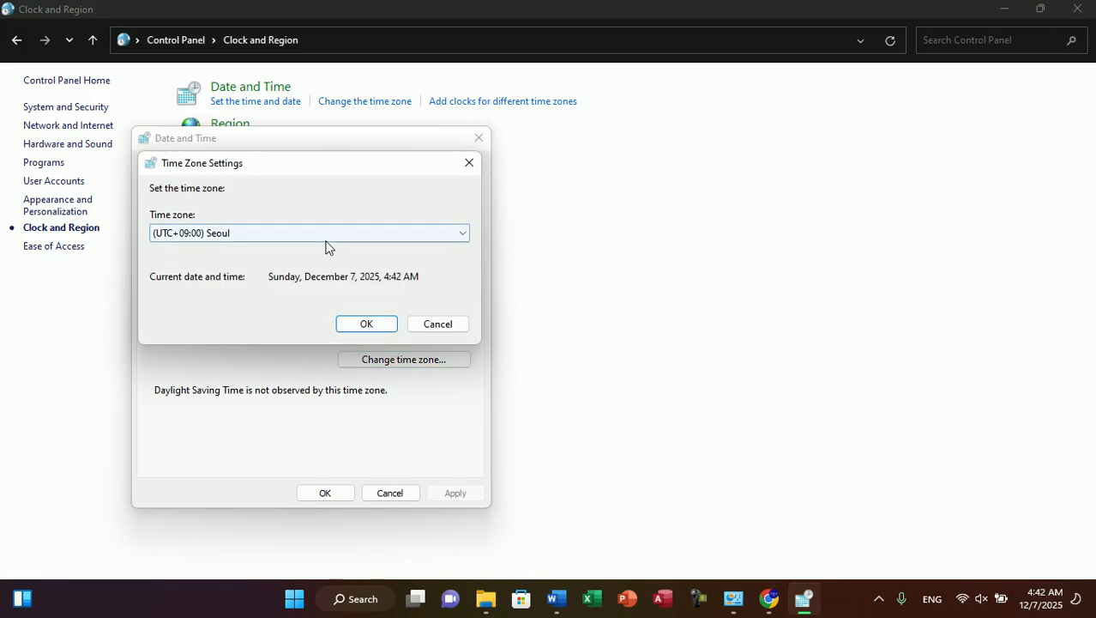
click(326, 246)
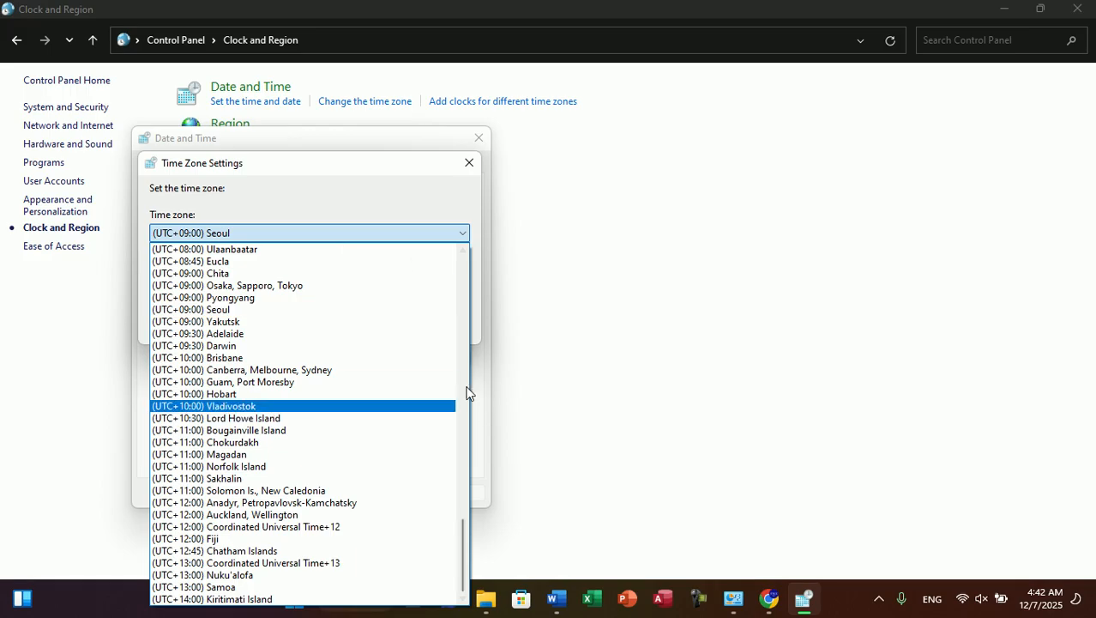
drag(468, 544, 466, 397)
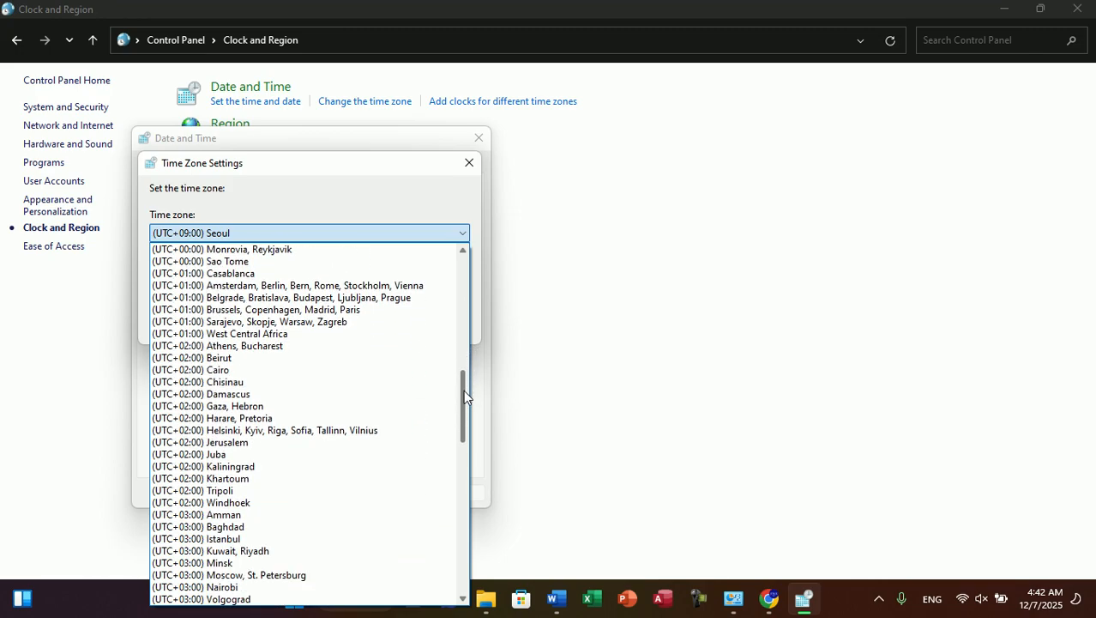
click(266, 540)
click(365, 321)
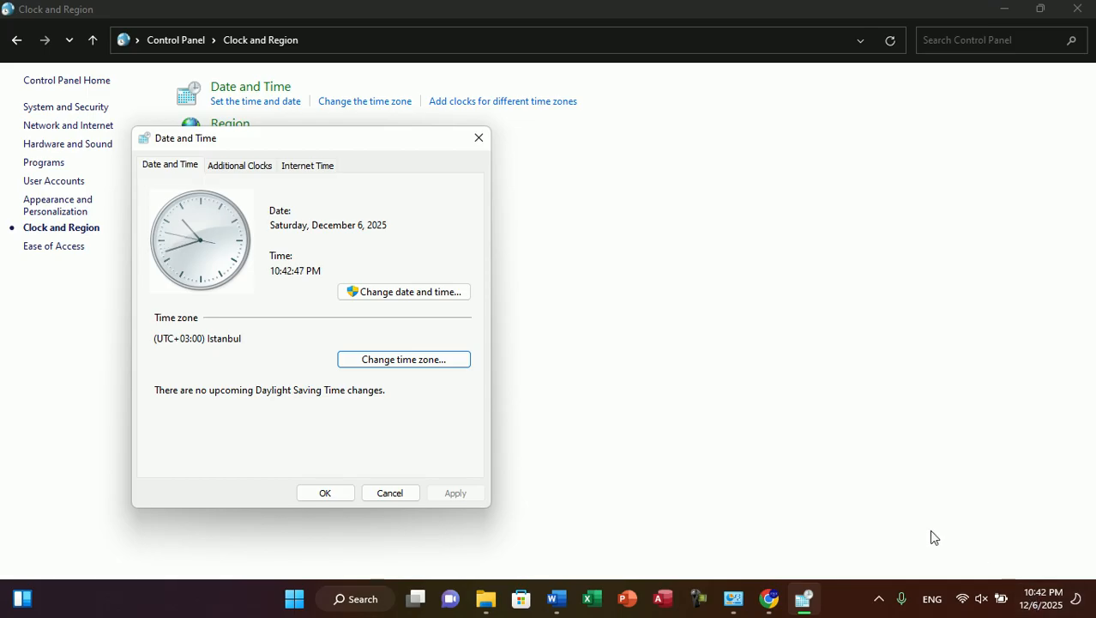
- Switch the time zone to (UTC+03:30) Tehran
click(391, 358)
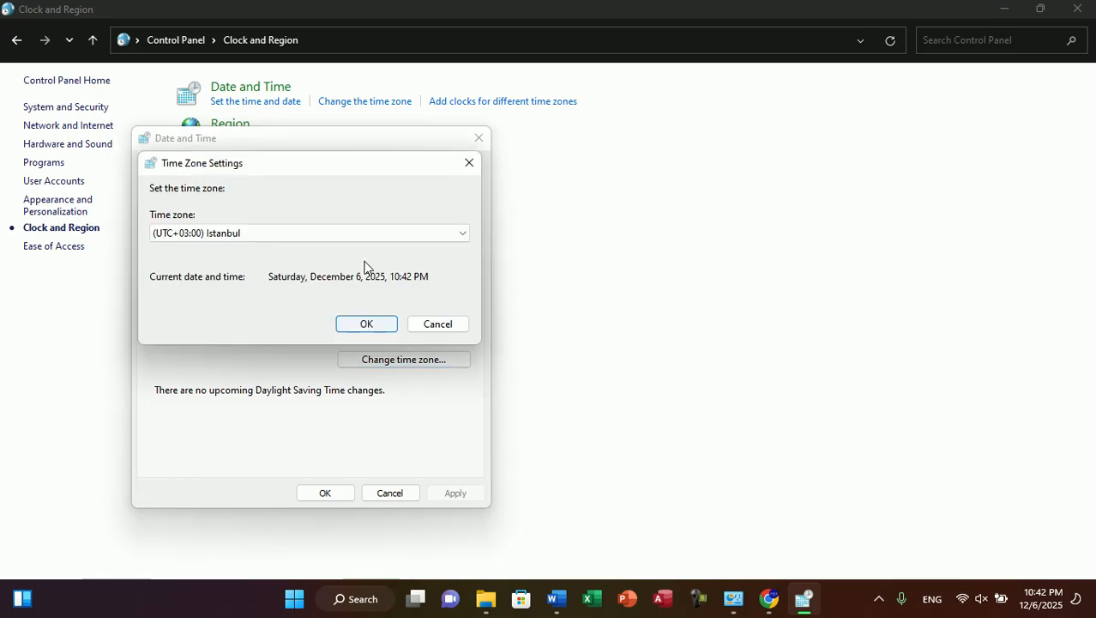
click(359, 234)
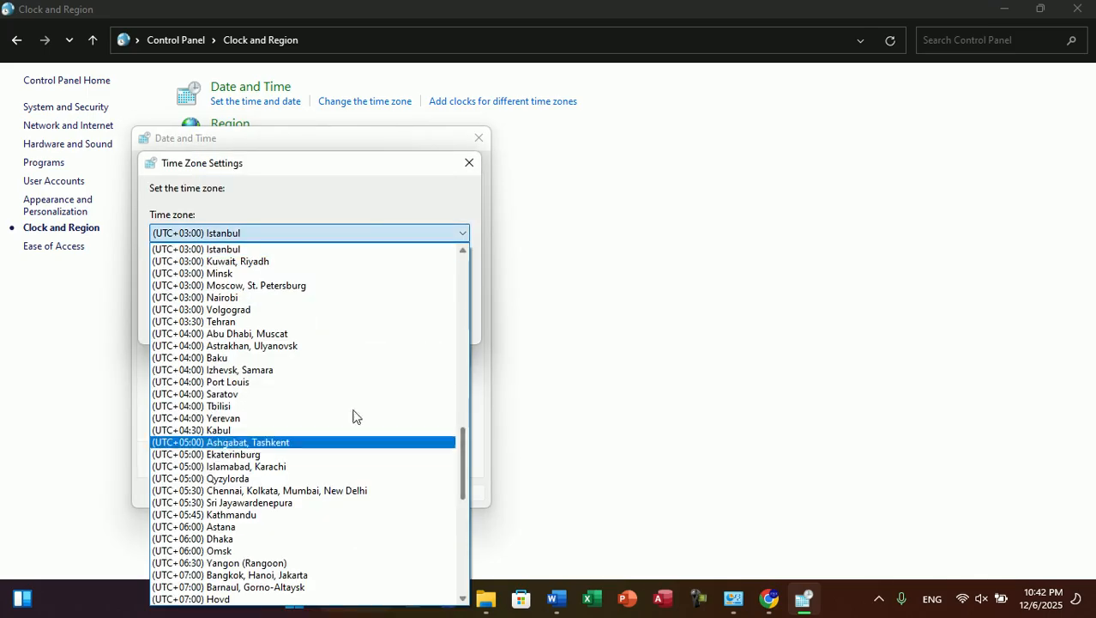
click(264, 324)
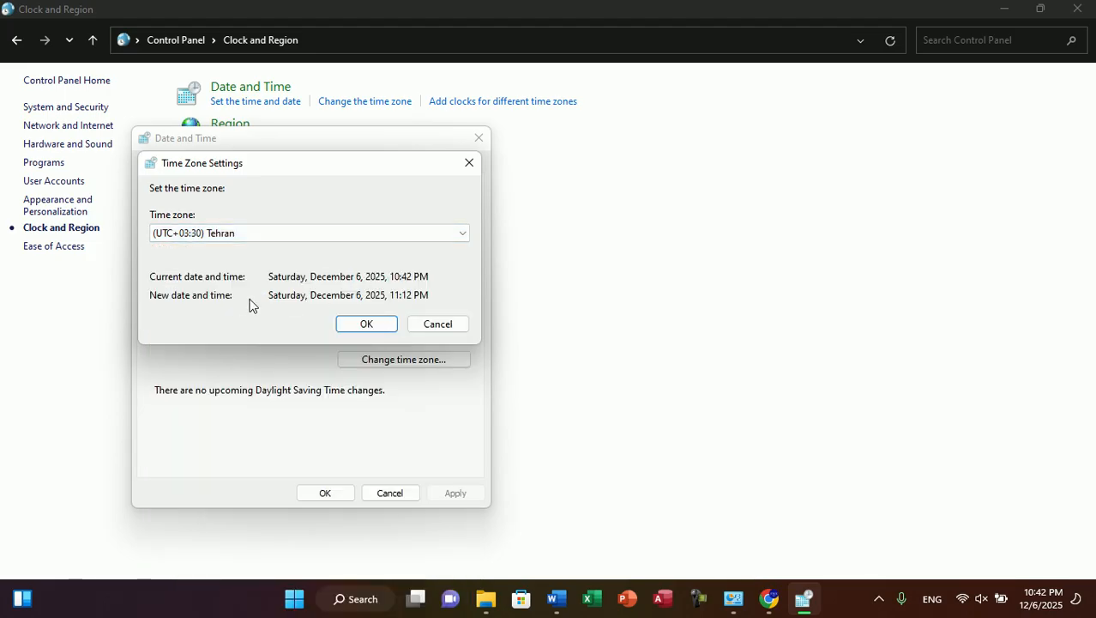
click(366, 325)
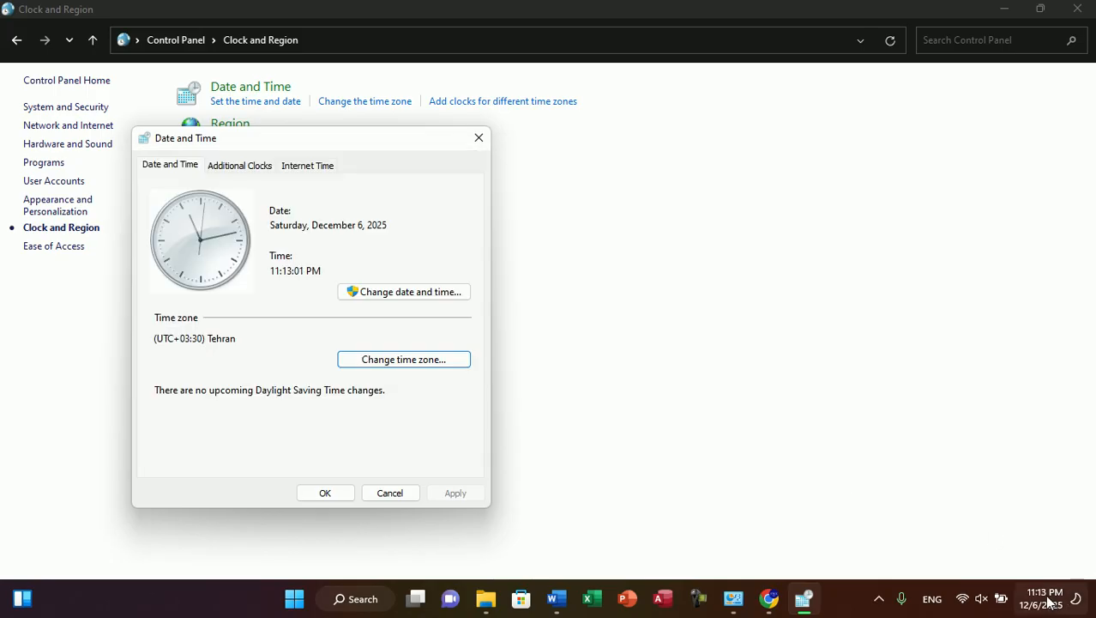
- Settle on (UTC+04:30) Kabul and close the Date and Time settings
click(391, 359)
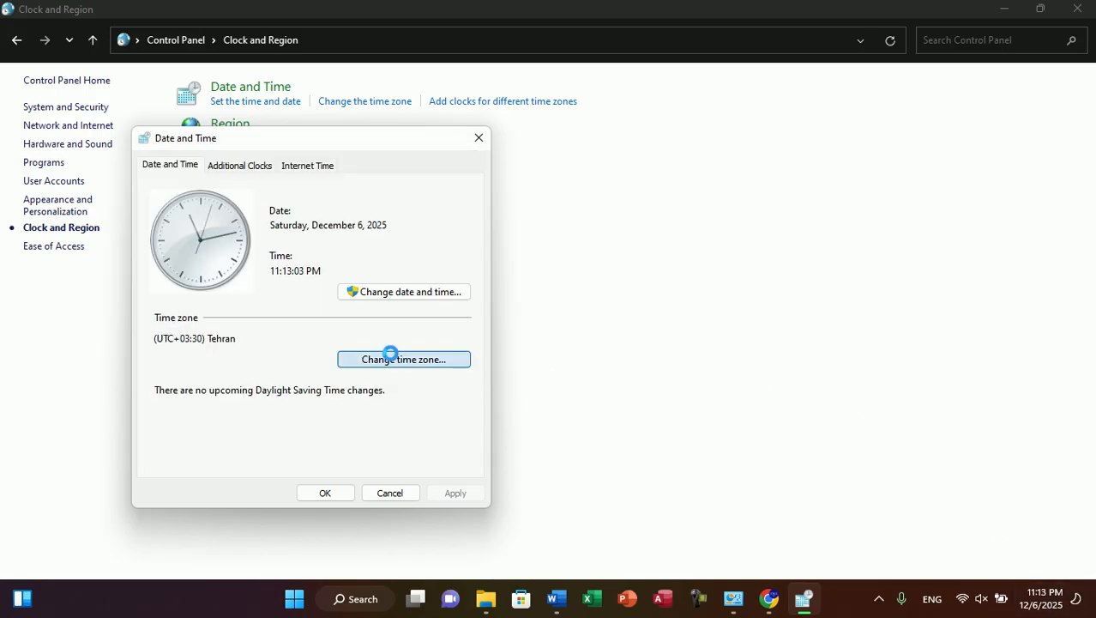
click(276, 235)
key(Down)
key(Down)
key(Down)
key(Down)
key(Down)
key(Down)
key(Down)
key(Down)
key(Down)
key(Down)
key(Down)
key(Down)
key(Down)
key(Down)
key(Down)
key(Down)
key(Down)
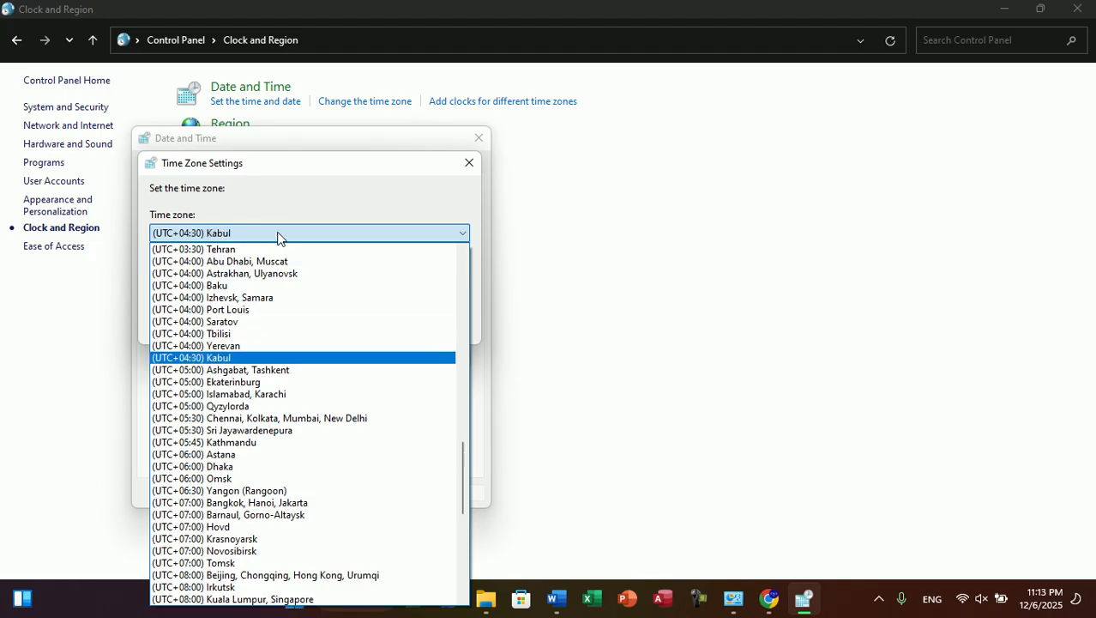
key(Up)
key(Up)
key(Up)
key(Up)
key(Up)
key(Up)
key(Up)
key(Up)
key(Return)
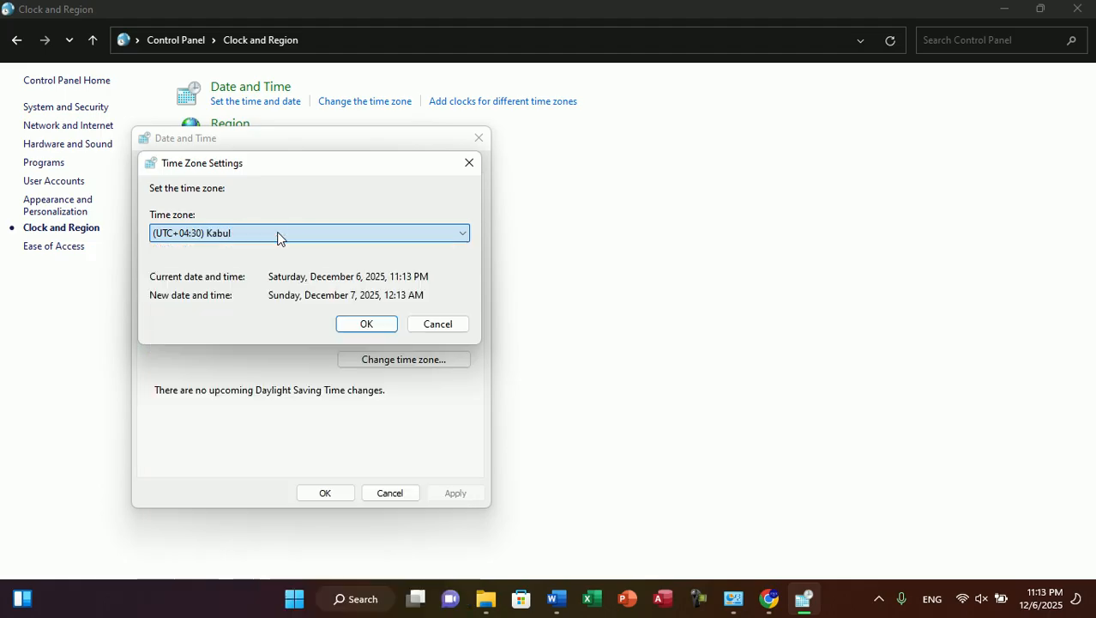
click(382, 326)
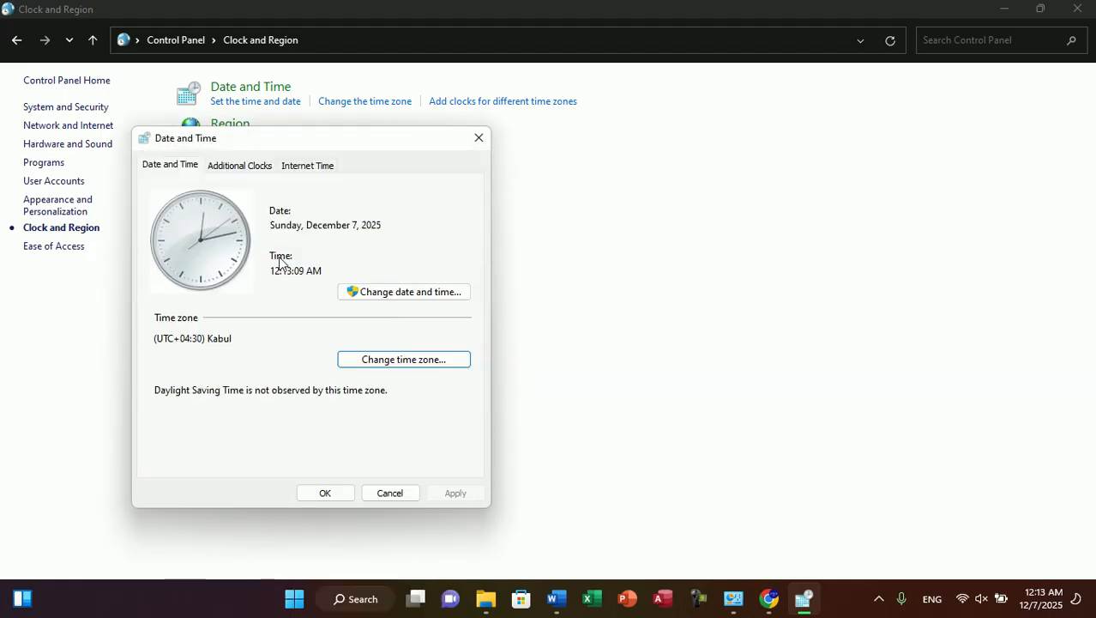
click(330, 492)
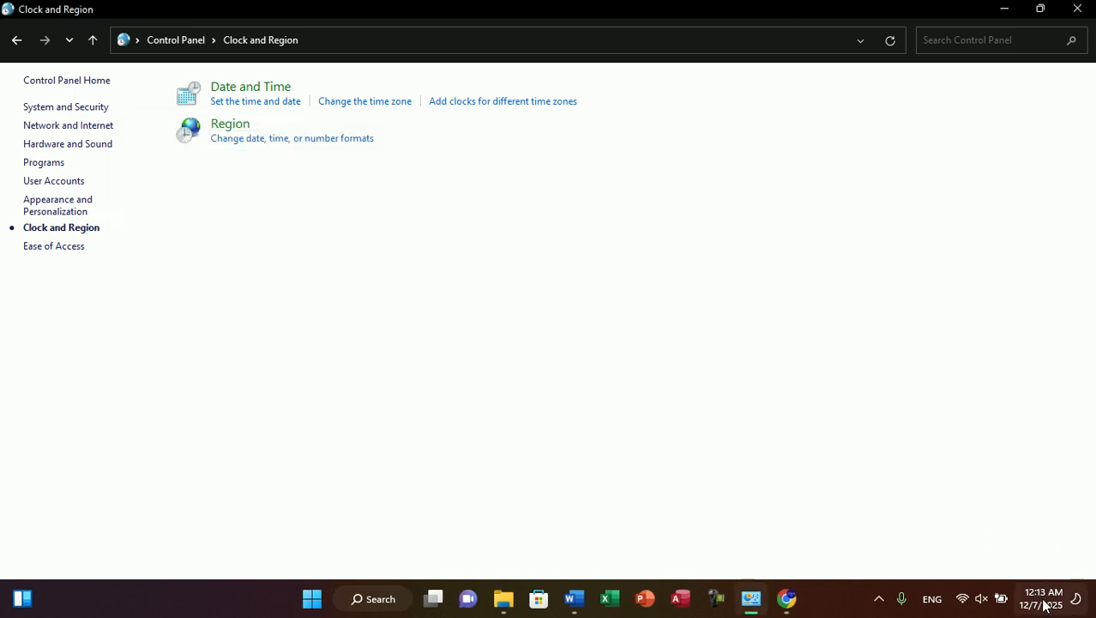
- Reopen Date and Time and glance at the Internet Time sync details
click(233, 86)
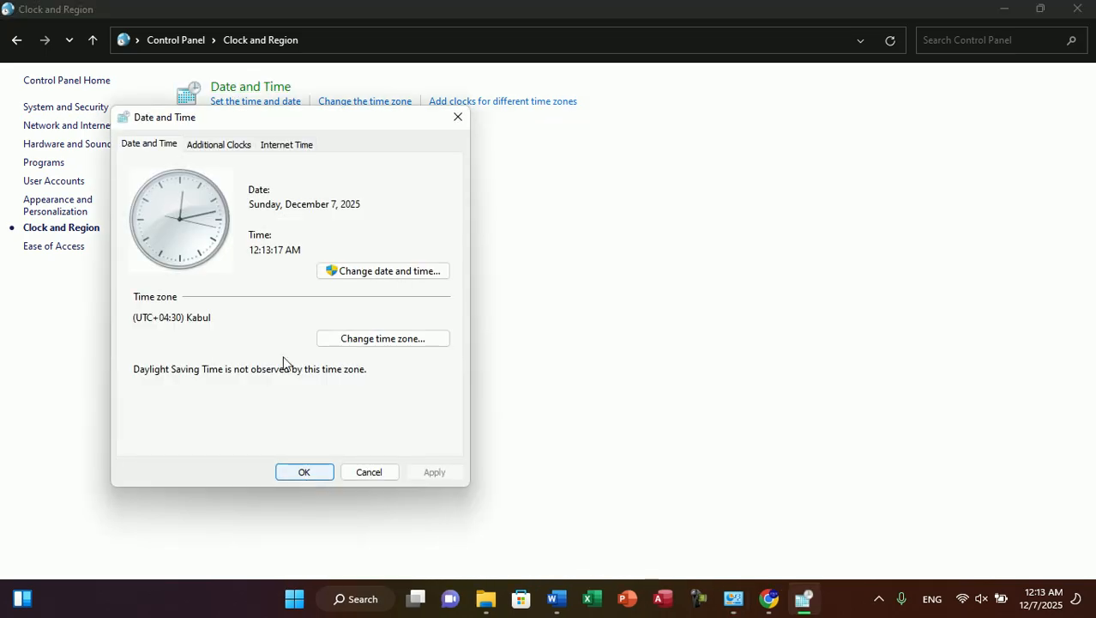
click(289, 150)
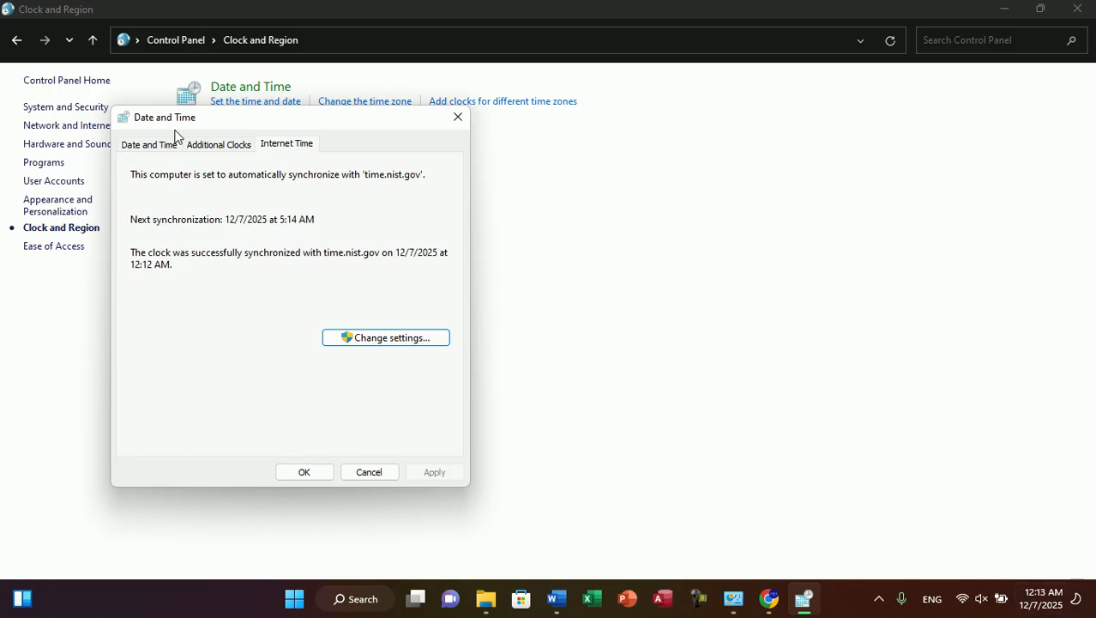
click(158, 143)
- Set the date to May 14, 2025 at 11 AM, then show the Internet Time details
click(350, 271)
click(325, 326)
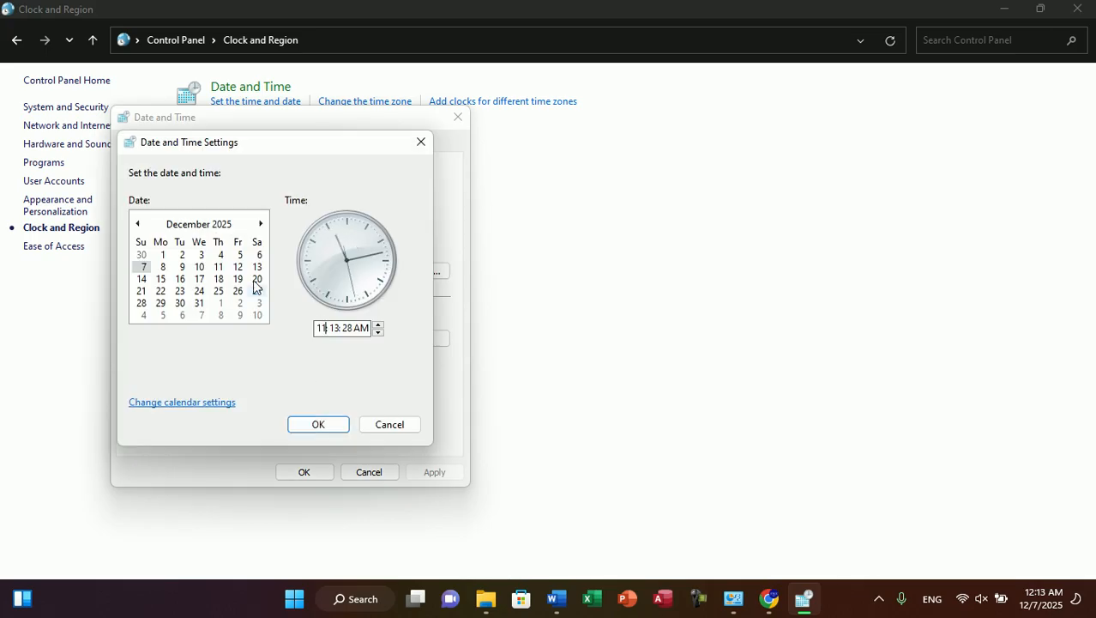
click(138, 224)
click(138, 223)
click(138, 224)
click(138, 224)
click(138, 224)
click(138, 224)
click(138, 224)
click(199, 279)
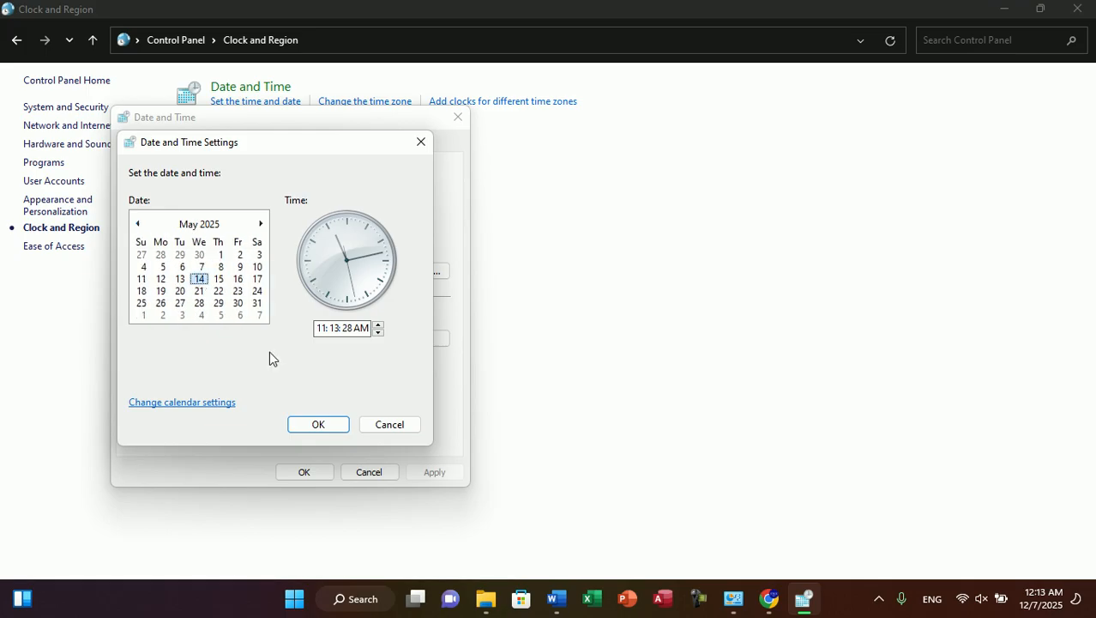
click(320, 424)
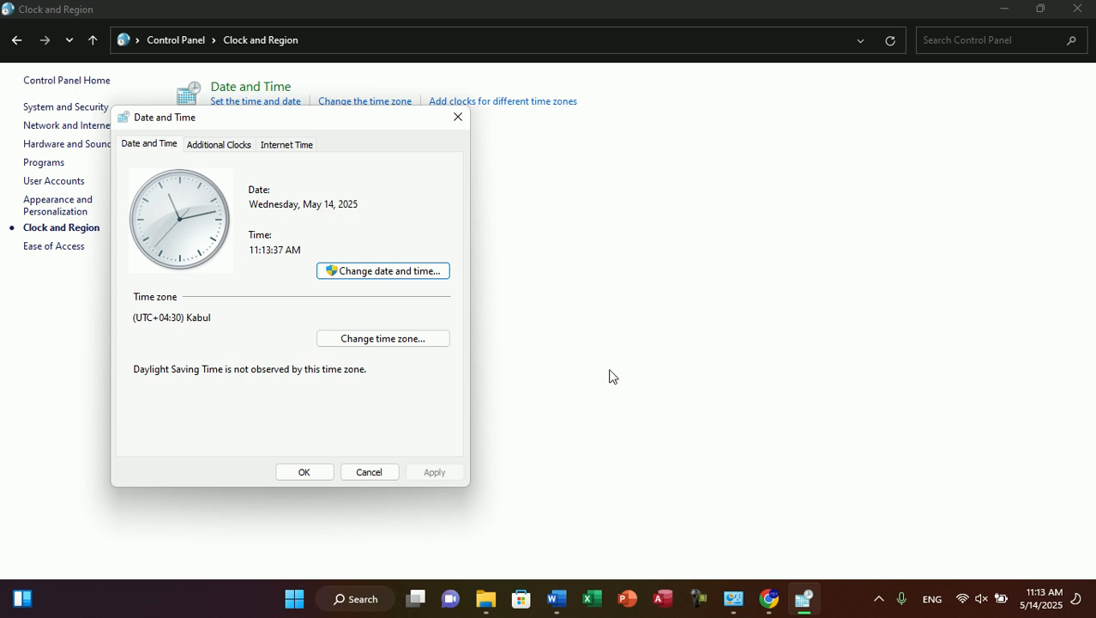
click(286, 150)
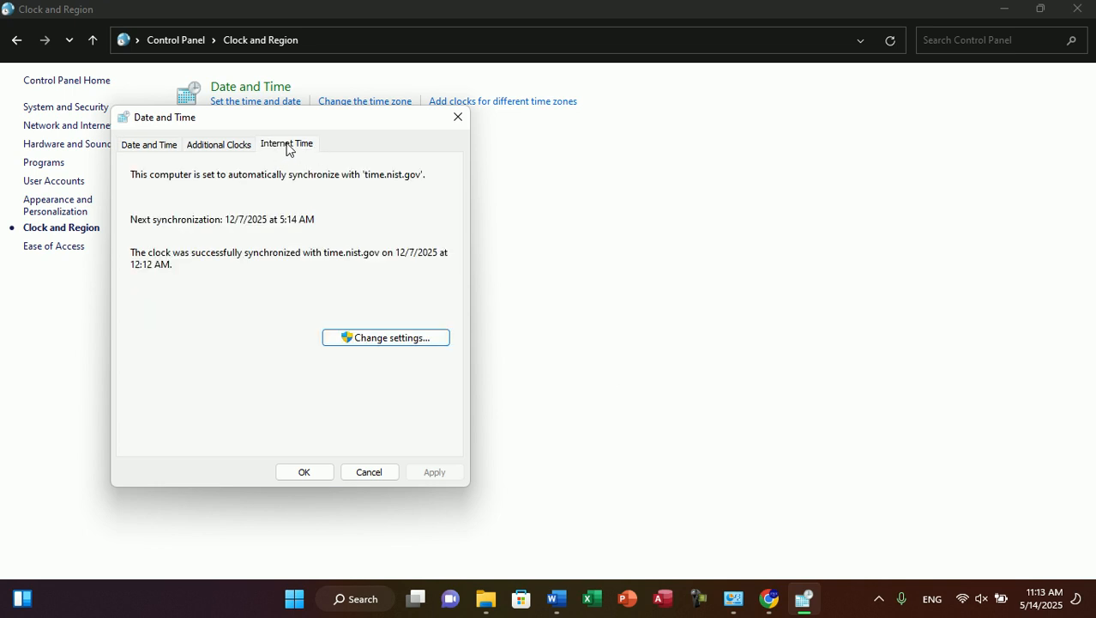
- Synchronize the clock with time.windows.com immediately
click(385, 339)
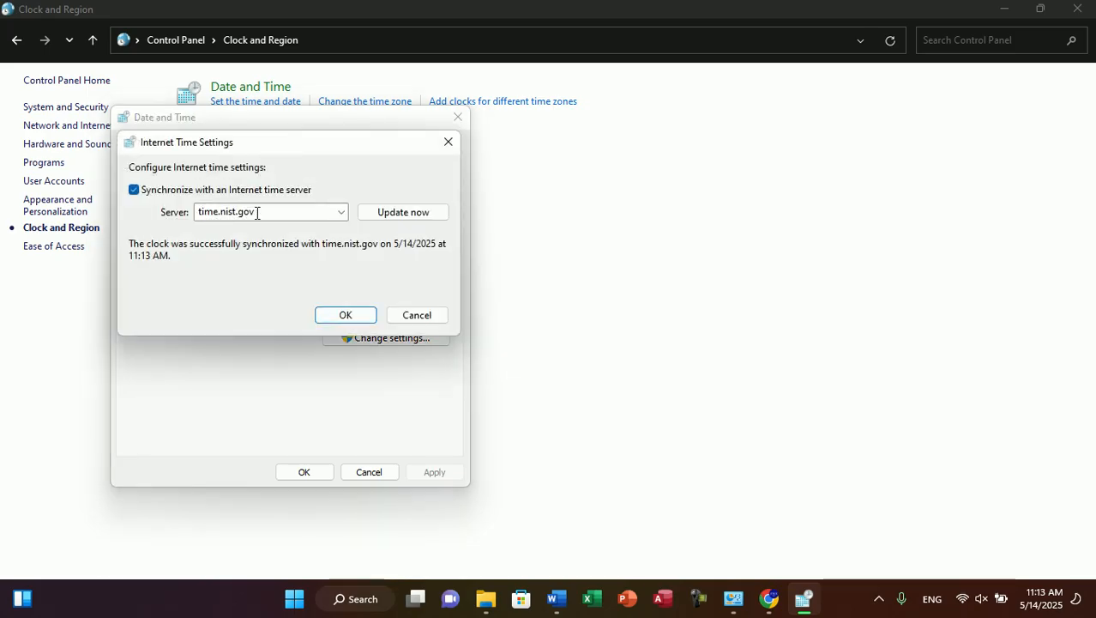
click(340, 212)
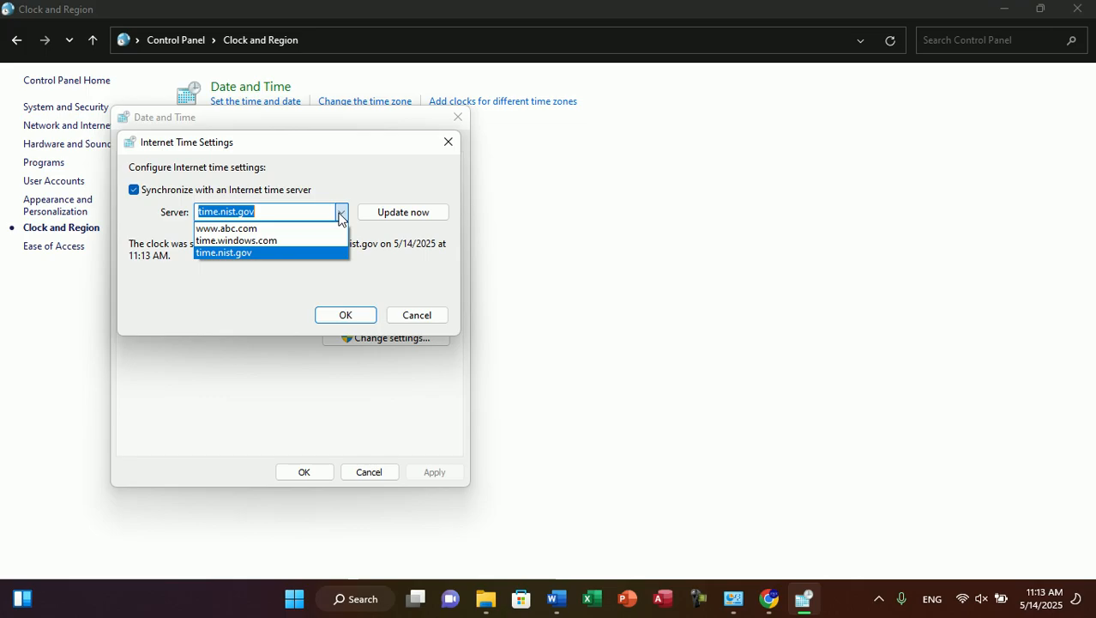
click(273, 241)
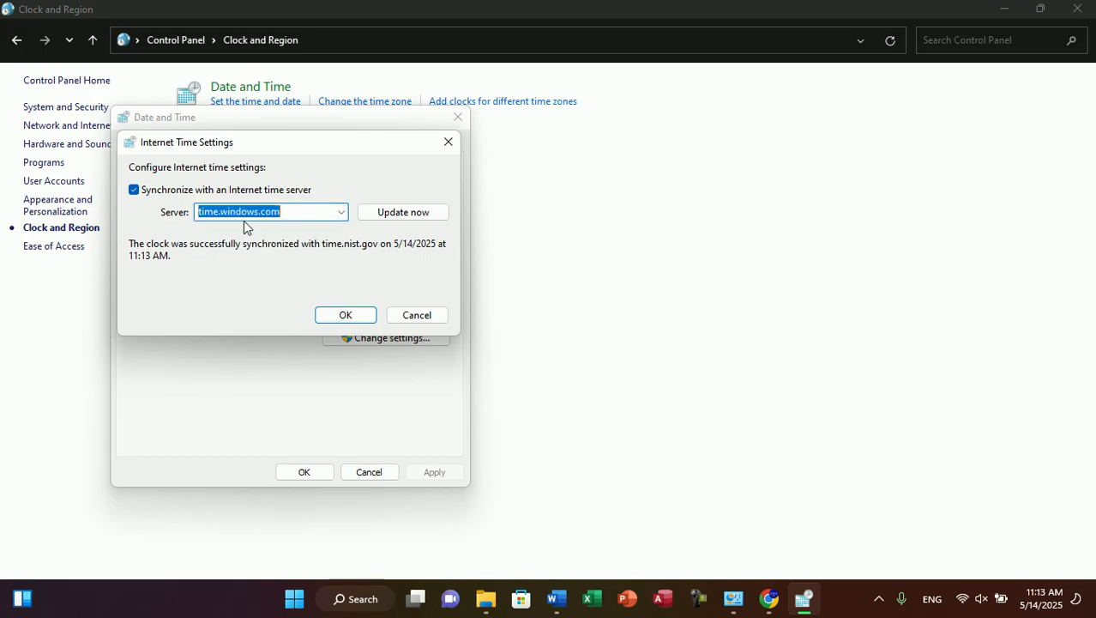
click(400, 213)
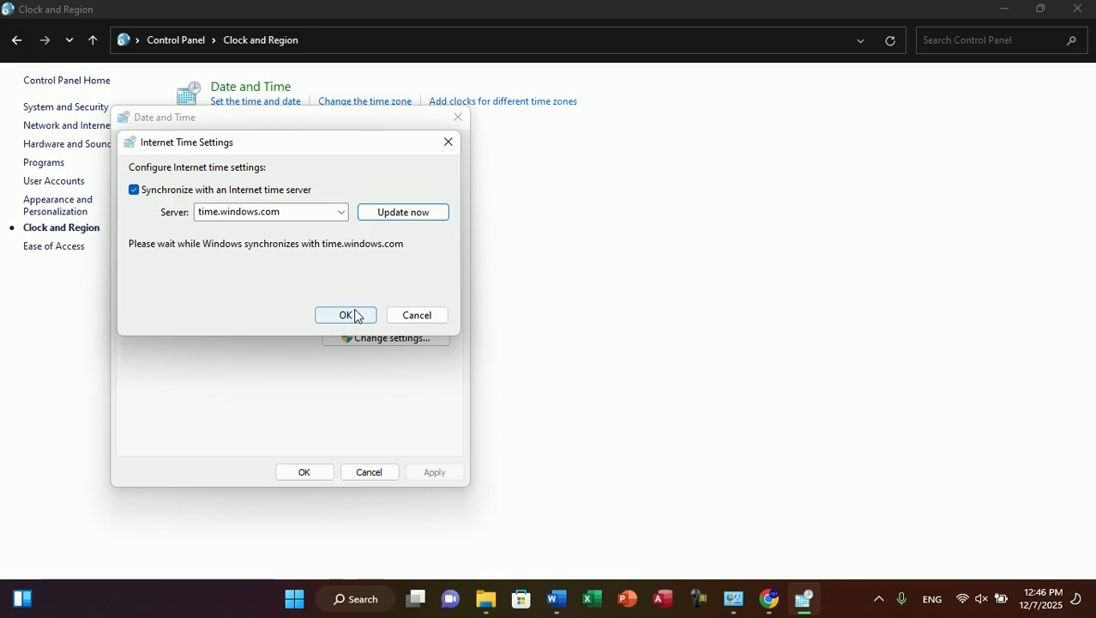
click(353, 314)
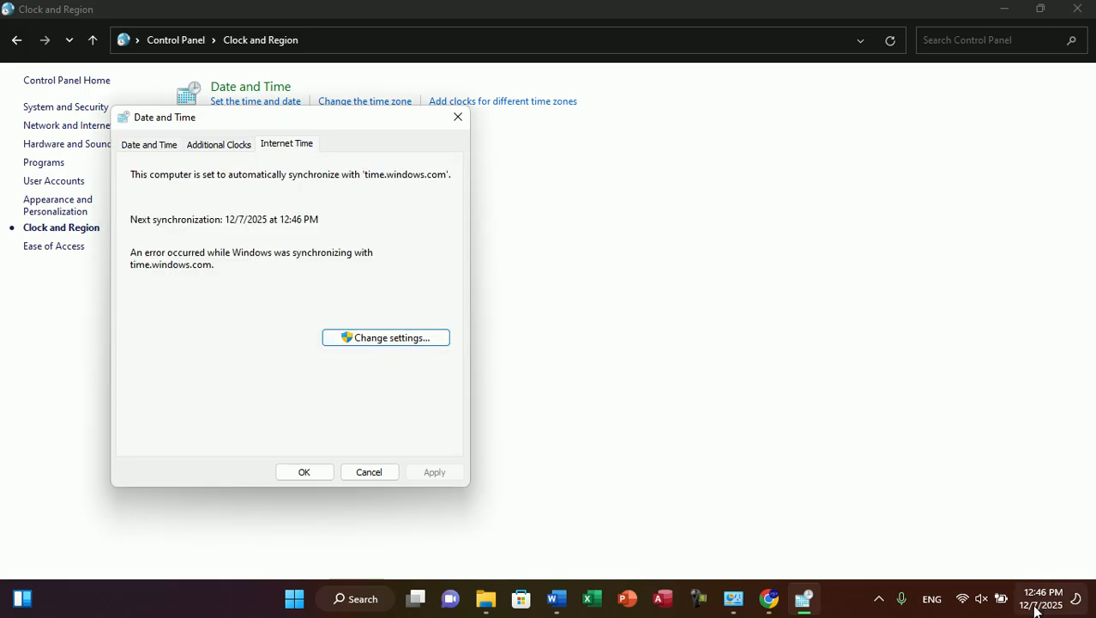
- Run the time.windows.com sync once more and close Internet Time Settings
click(404, 337)
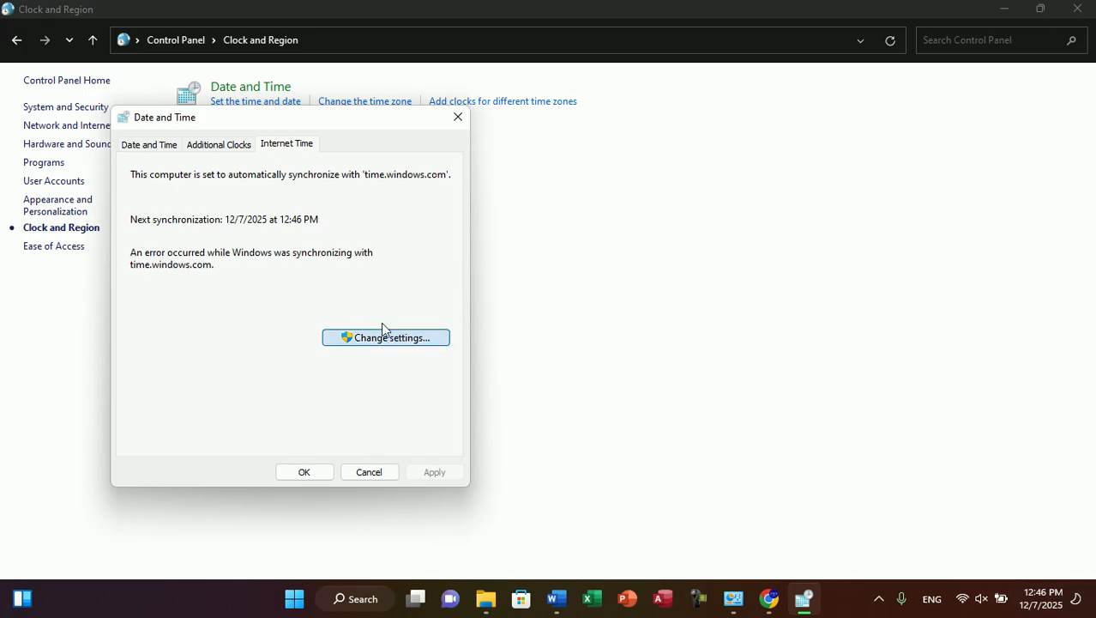
click(340, 212)
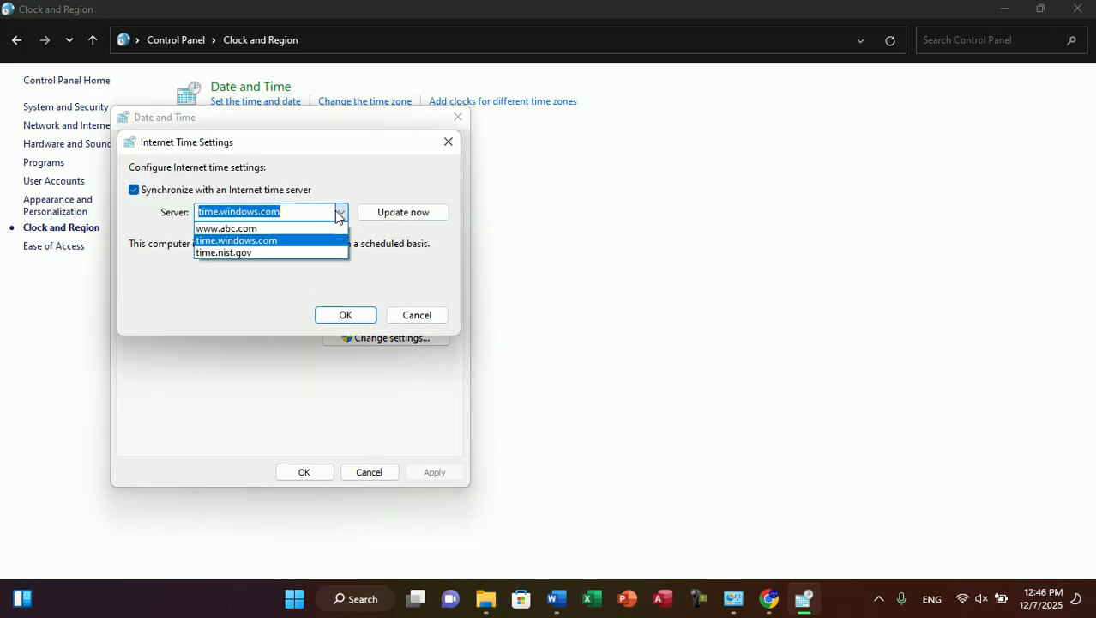
click(237, 245)
click(410, 211)
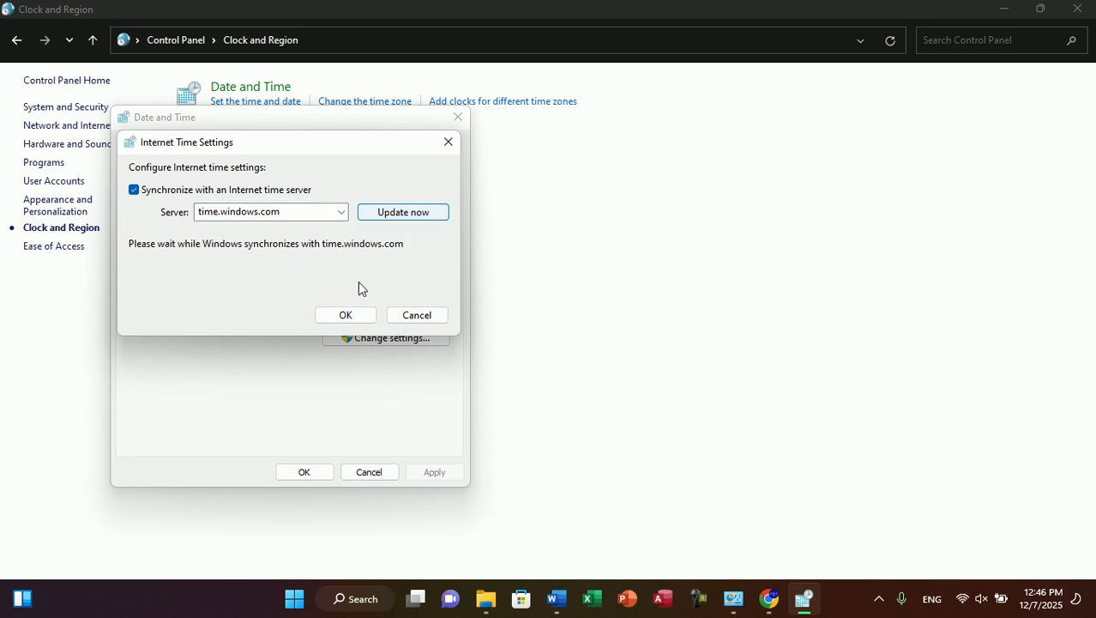
click(345, 315)
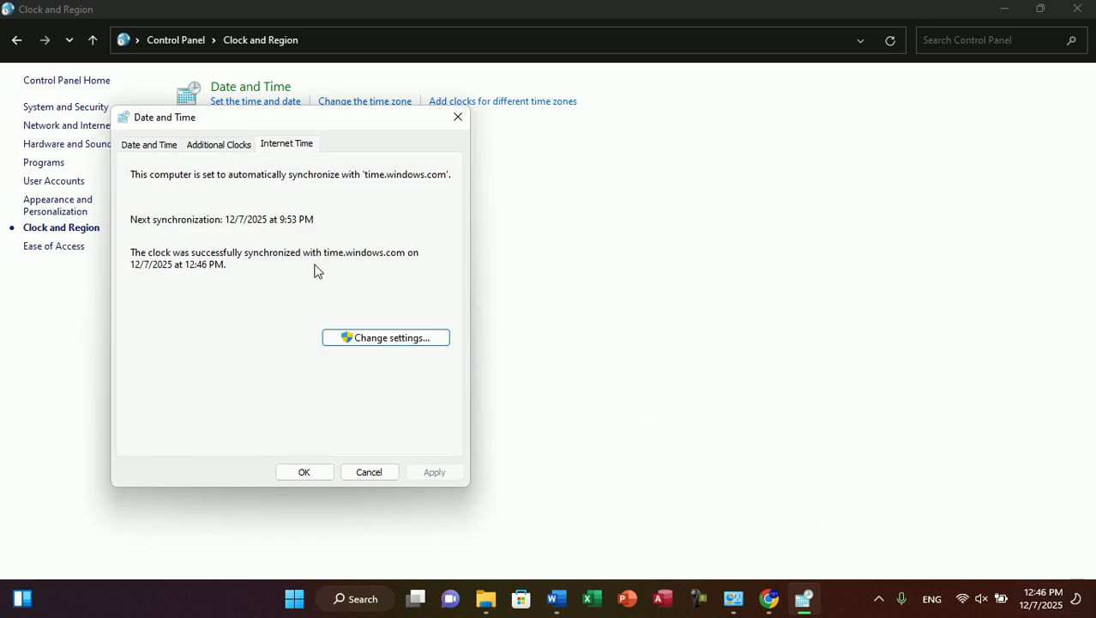
- Uncheck the Iran and South Korea extra clocks, apply, and confirm the taskbar calendar no longer shows them
click(218, 150)
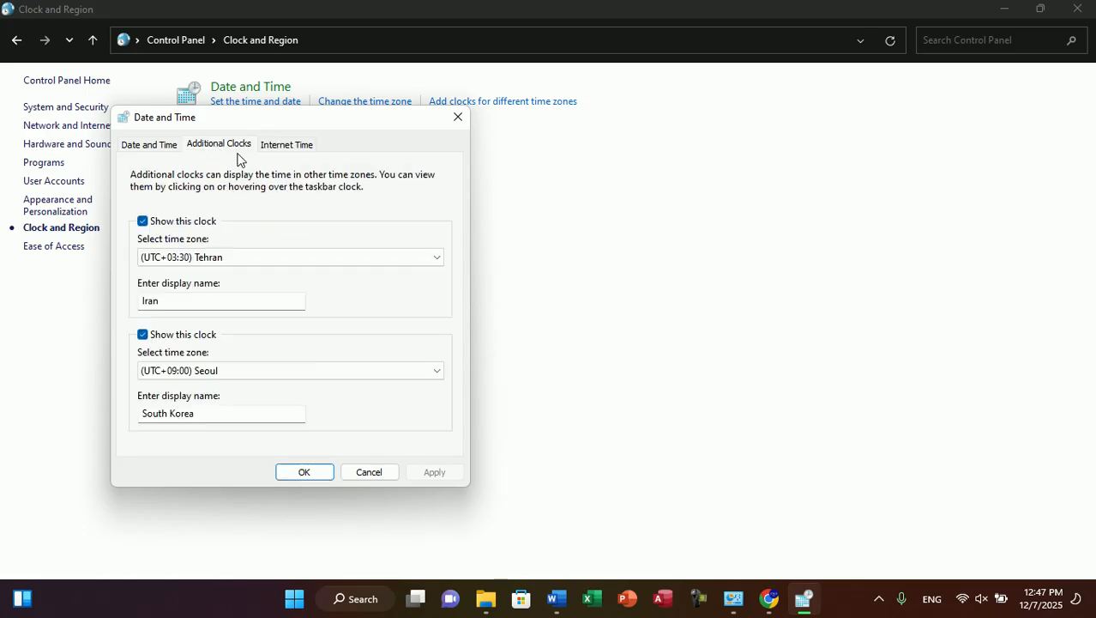
click(142, 221)
click(143, 335)
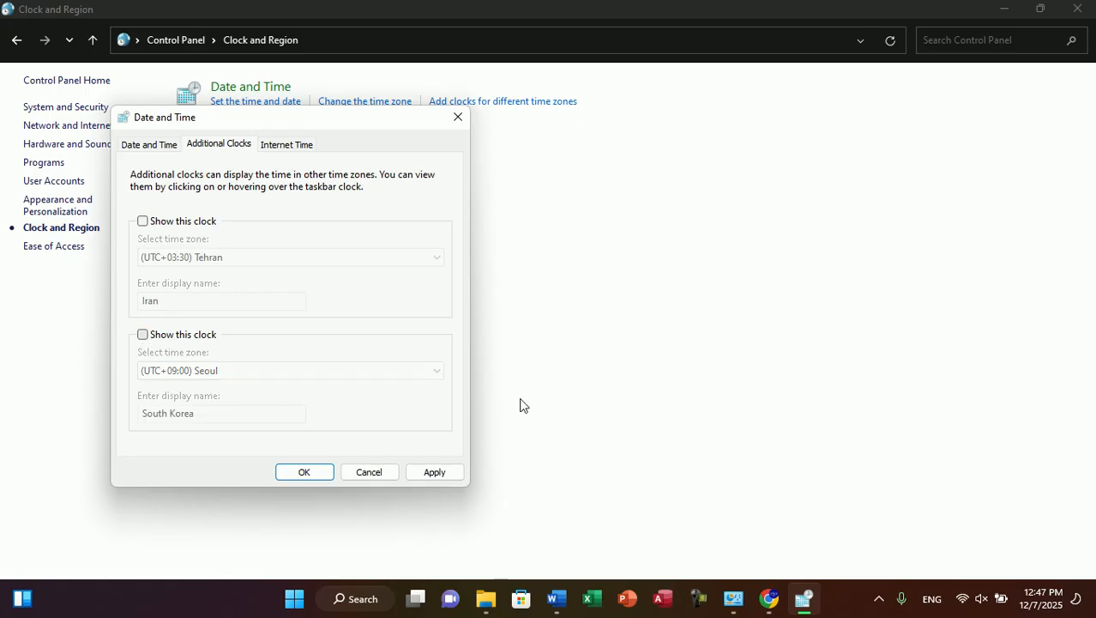
click(1049, 600)
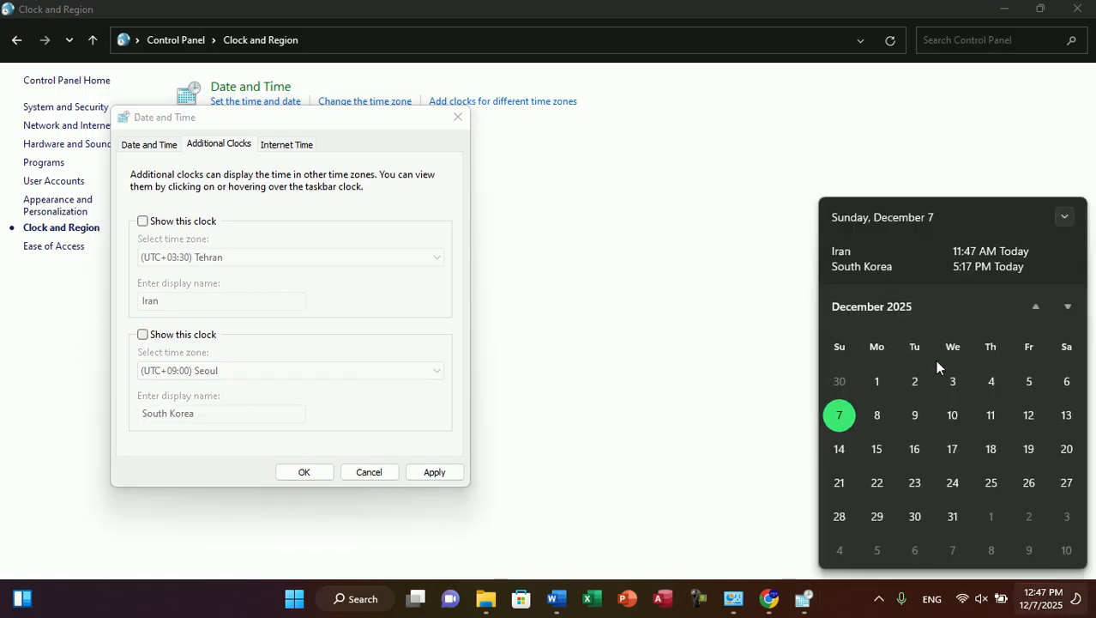
click(435, 471)
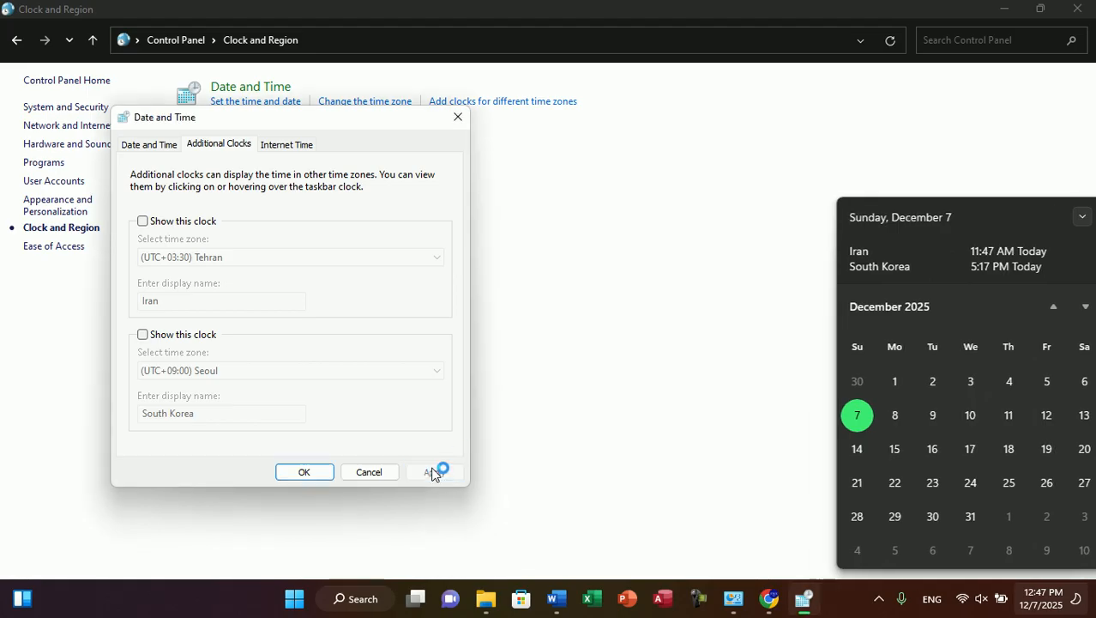
click(1036, 611)
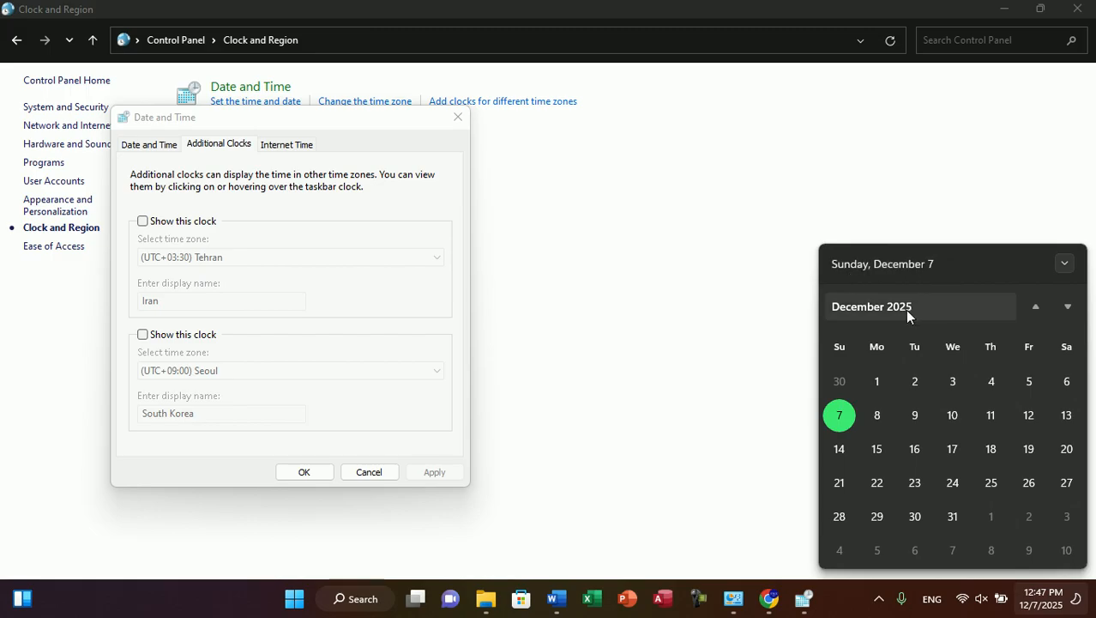
click(271, 227)
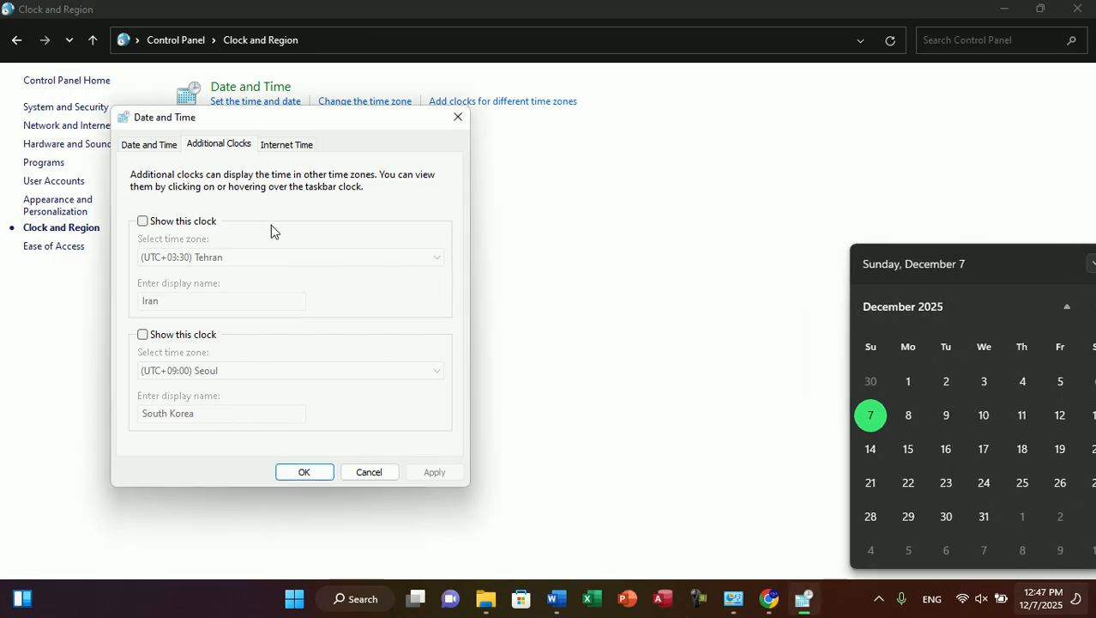
- Re-enable both extra clocks and browse the first clock's time zone list
click(156, 223)
click(143, 337)
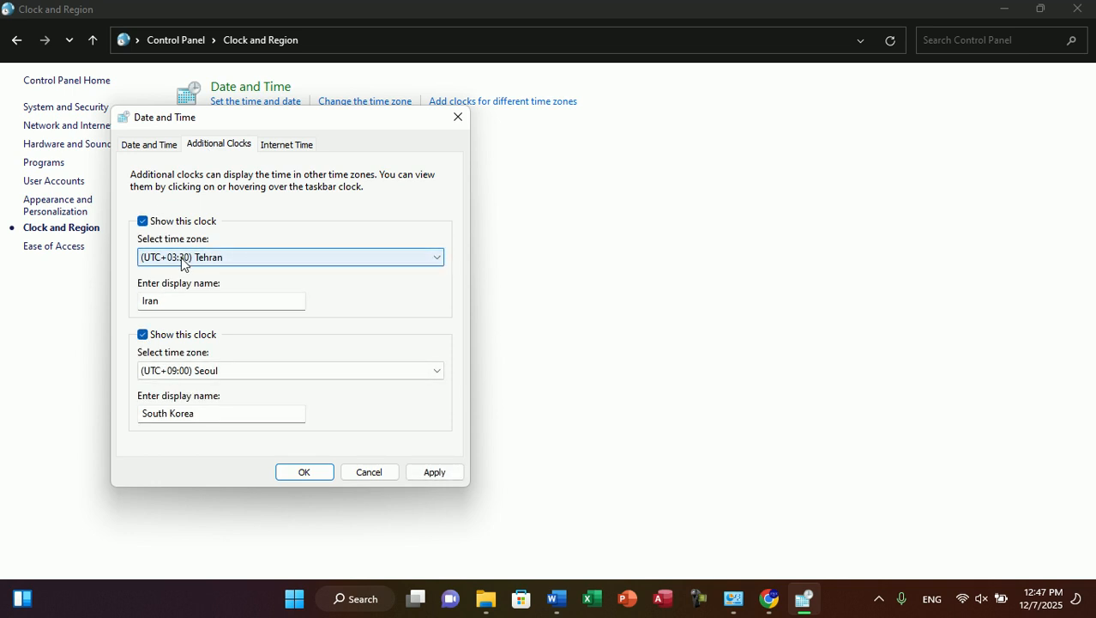
click(181, 261)
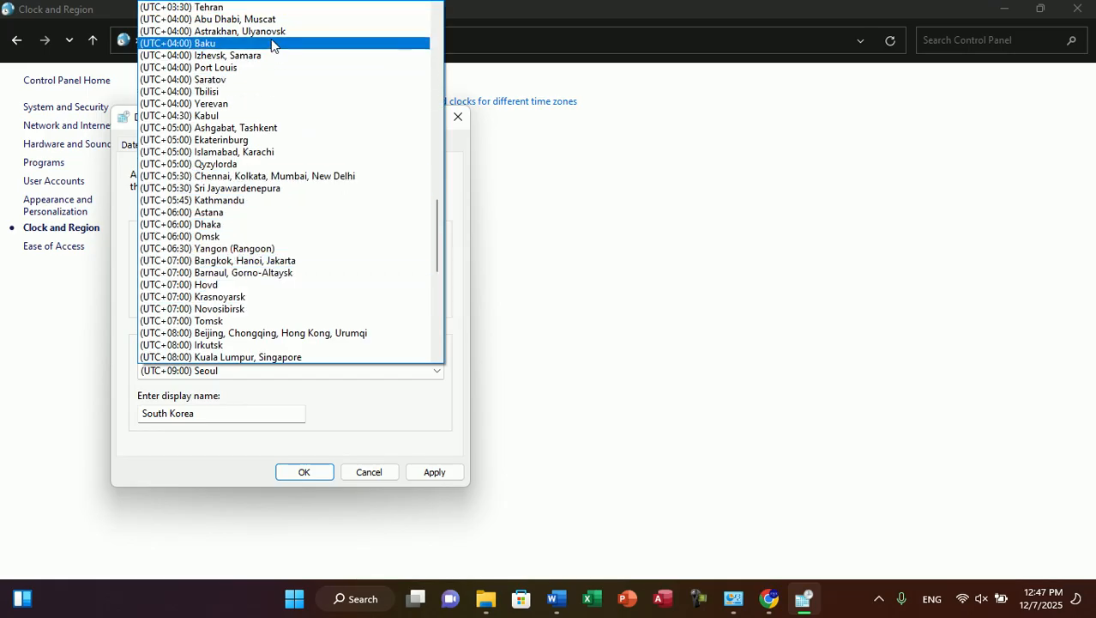
key(Up)
key(Up)
key(Up)
key(Up)
key(Up)
key(Up)
key(Up)
key(Up)
key(Up)
key(Up)
key(Up)
key(Up)
key(Up)
key(Up)
key(Up)
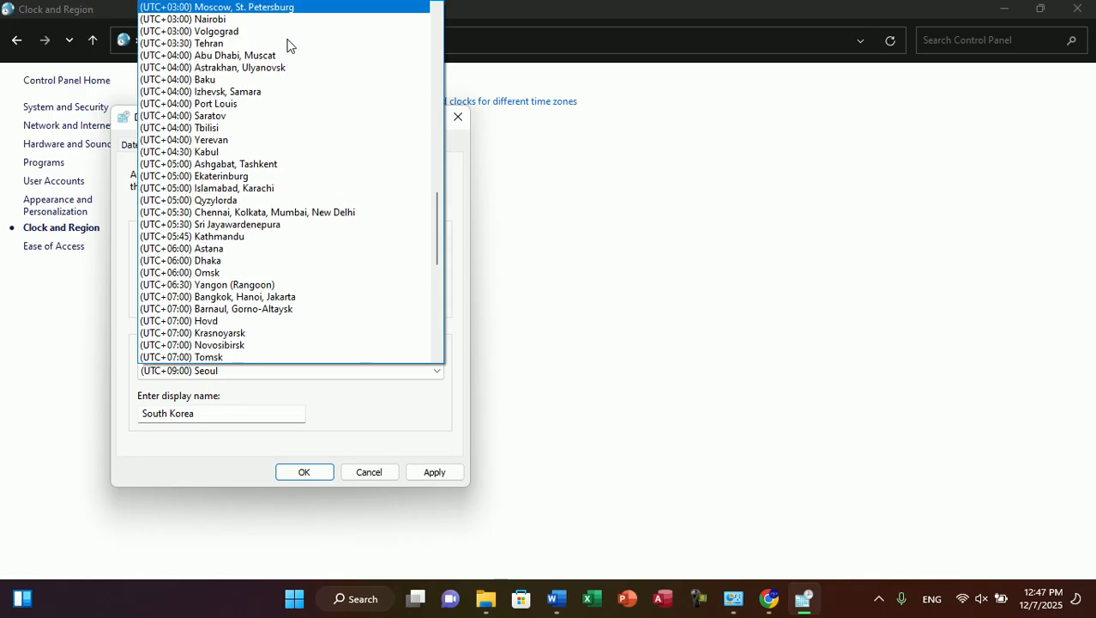
key(Up)
key(Up)
key(Up)
key(Up)
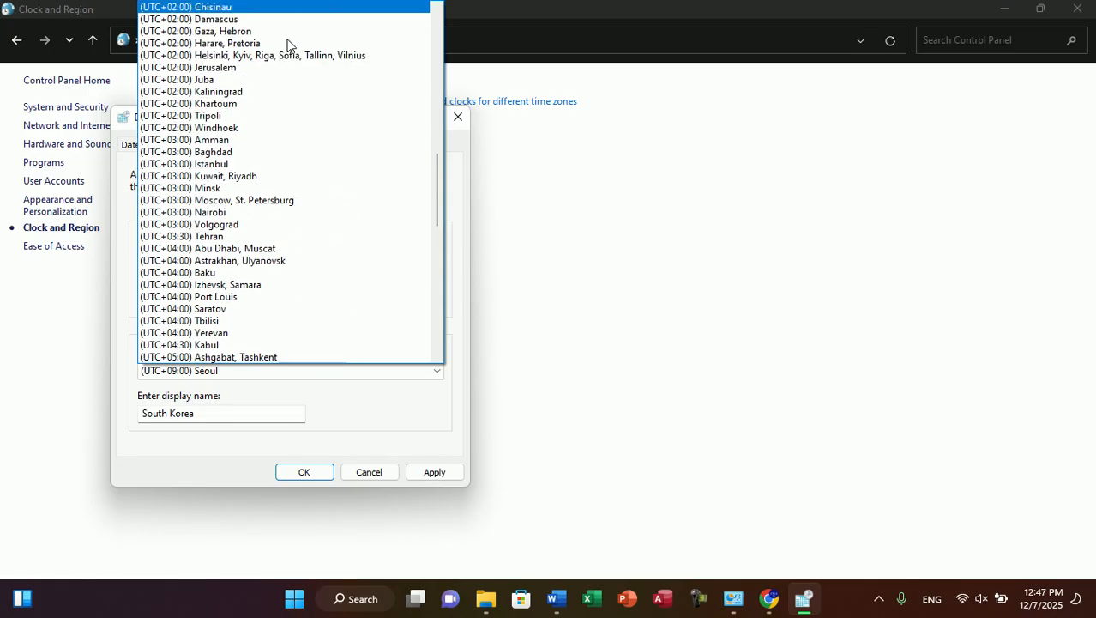
key(Down)
key(Down)
key(Down)
key(Down)
key(Down)
key(Up)
key(Down)
- Set the first clock to (UTC+03:00) Istanbul and start replacing its name Iran
key(Up)
key(Up)
key(Up)
key(Up)
key(Up)
key(Up)
key(Up)
key(Up)
key(Up)
key(Up)
key(Up)
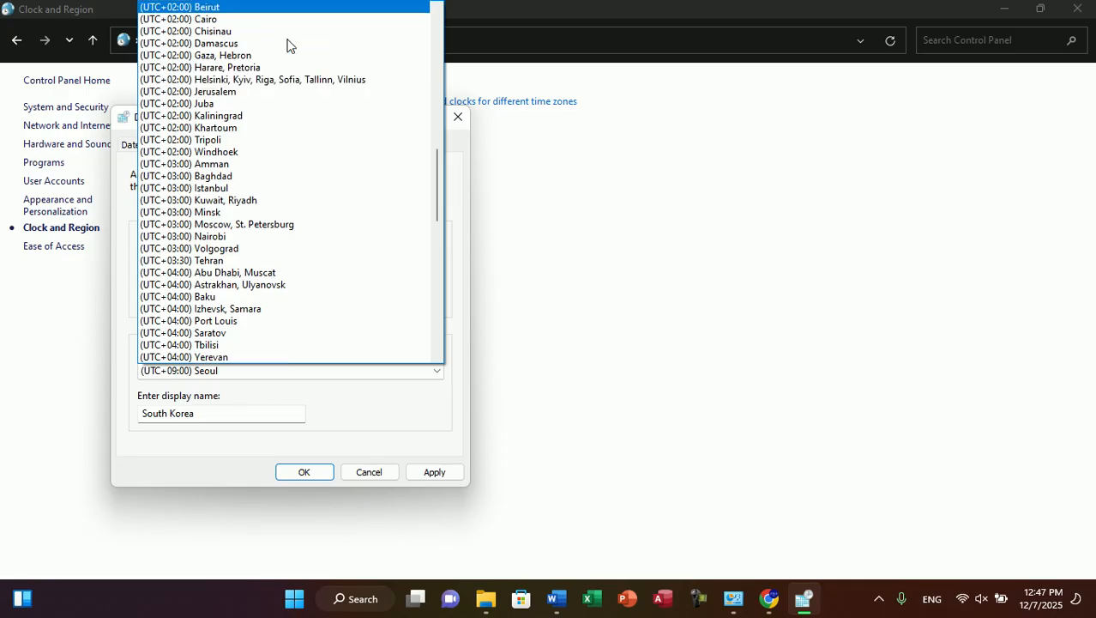
key(Up)
key(Up)
key(Up)
key(Up)
key(Up)
key(Up)
key(Up)
key(Up)
key(Up)
key(Up)
key(Up)
key(Up)
key(Up)
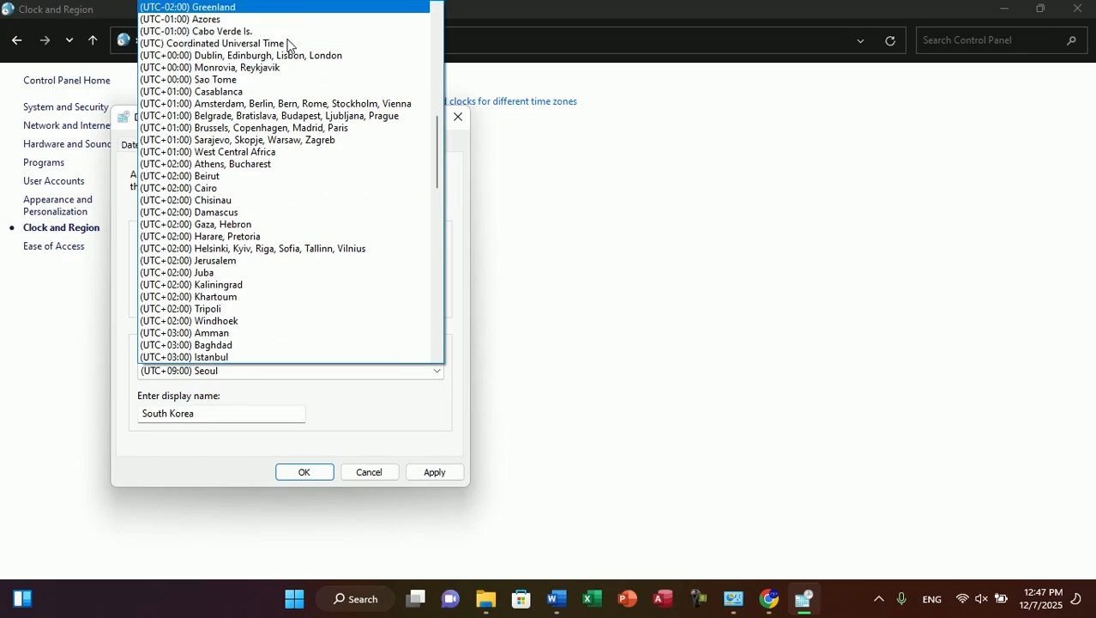
key(Up)
key(Up)
key(Up)
key(Up)
key(Up)
key(Up)
key(Up)
key(Up)
key(Up)
key(Up)
key(Up)
key(Up)
key(Up)
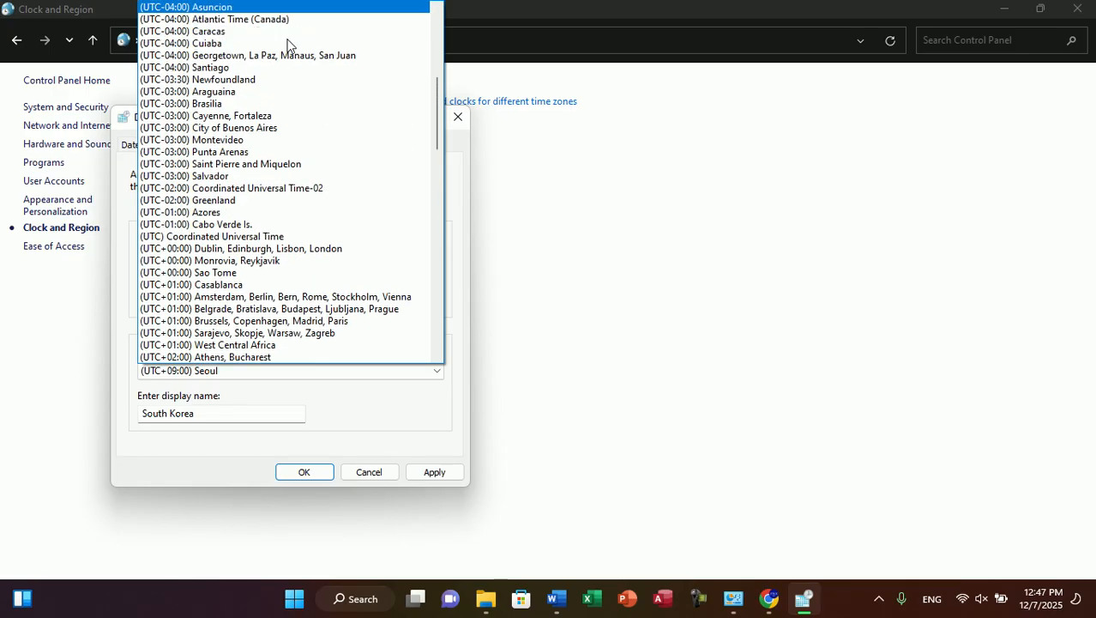
key(Up)
key(Up)
key(Up)
key(Up)
key(Up)
key(Up)
key(Up)
key(Up)
key(Up)
key(Up)
key(Up)
key(Up)
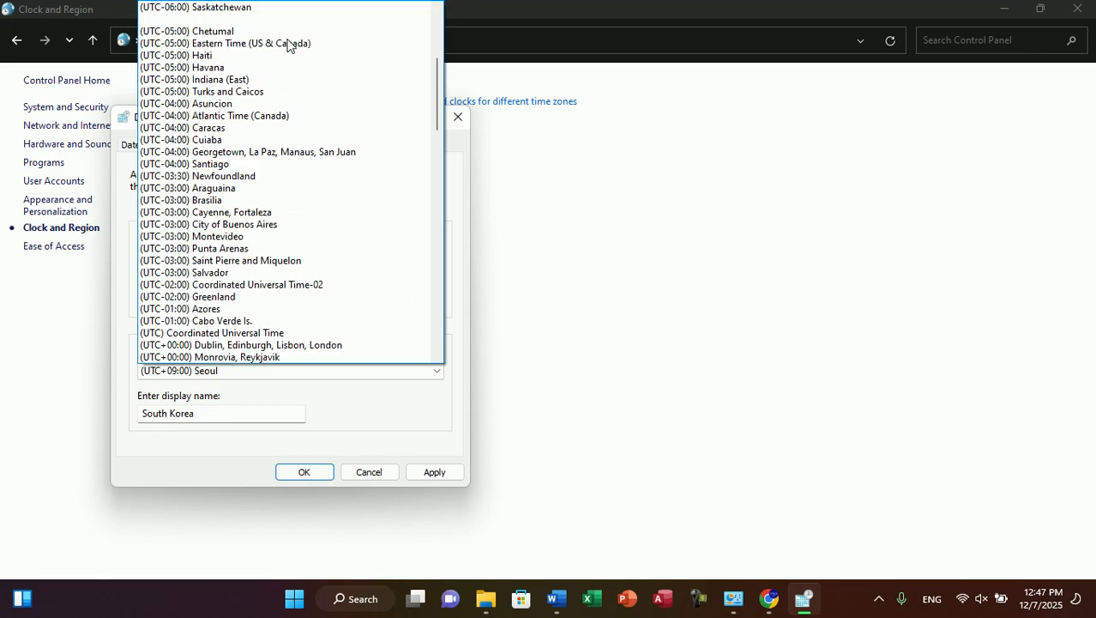
key(Up)
key(Up)
key(Up)
key(Up)
key(Up)
key(Up)
key(Up)
key(Up)
key(Up)
key(Up)
key(Up)
key(Up)
key(Up)
key(Up)
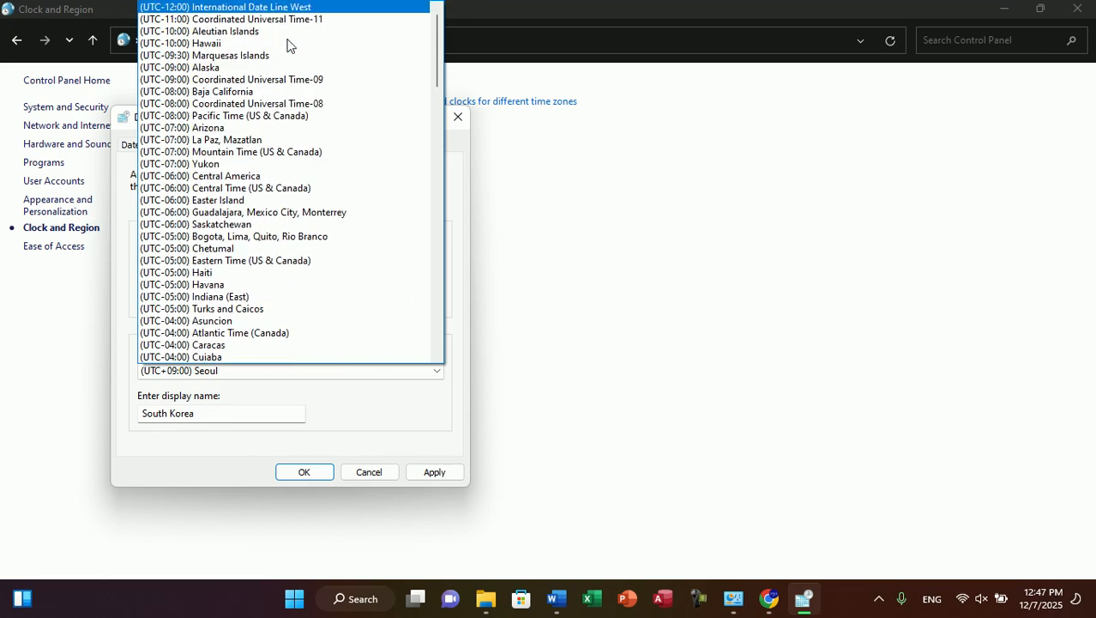
key(Down)
key(Down)
key(Down)
key(Down)
key(Down)
key(Down)
key(Down)
key(Down)
key(Down)
key(Down)
key(Down)
key(Down)
key(Down)
key(Down)
key(Down)
key(Down)
key(Down)
key(Down)
key(Down)
key(Down)
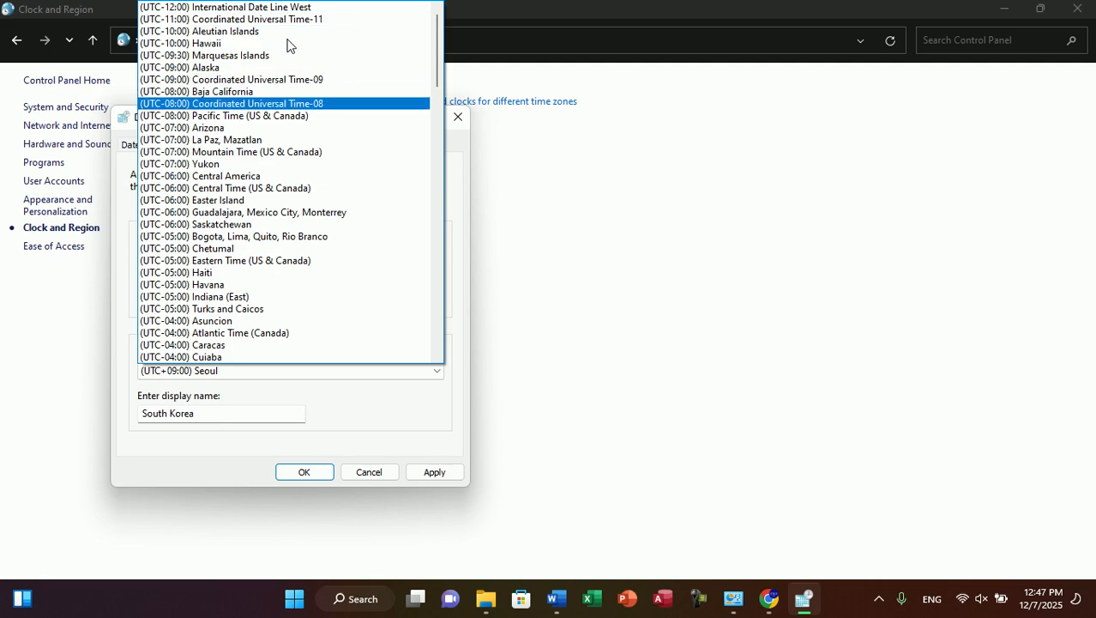
key(Down)
key(Down)
key(Down)
key(Down)
key(Down)
key(Down)
key(Down)
key(Down)
key(Down)
key(Down)
key(Down)
key(Down)
key(Down)
key(Down)
key(Down)
key(Down)
key(Down)
key(Down)
key(Down)
key(Down)
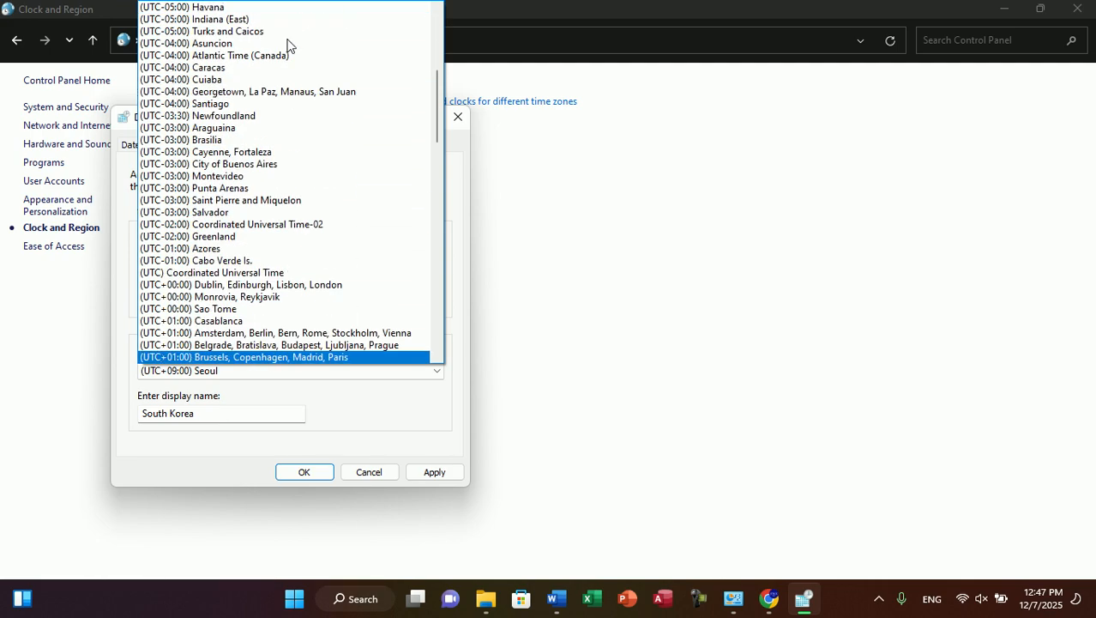
key(Up)
key(Up)
key(Down)
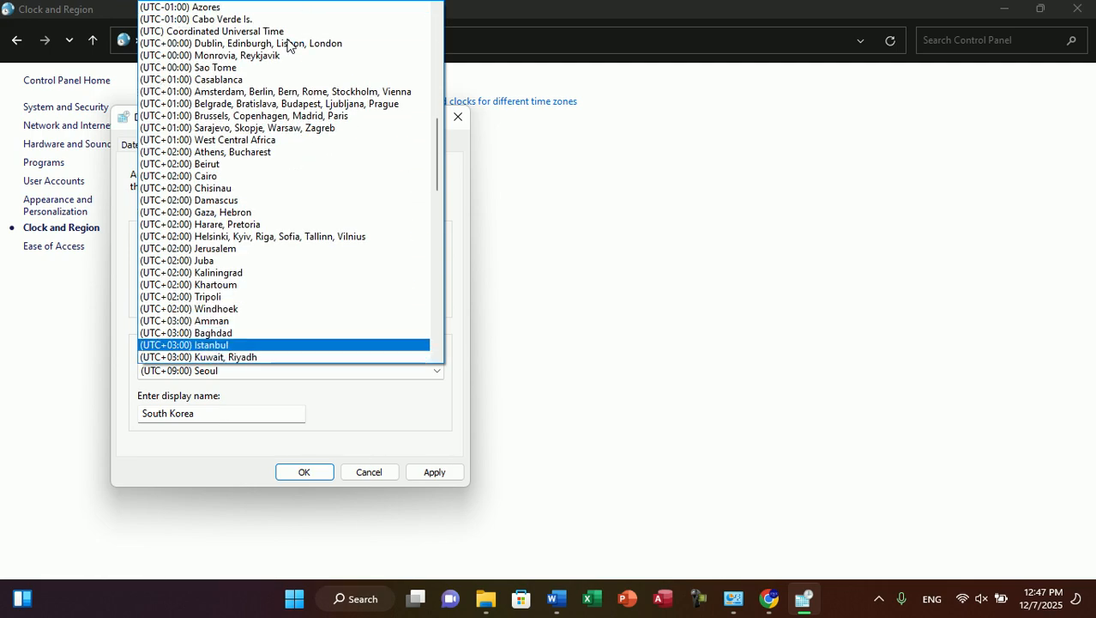
key(Return)
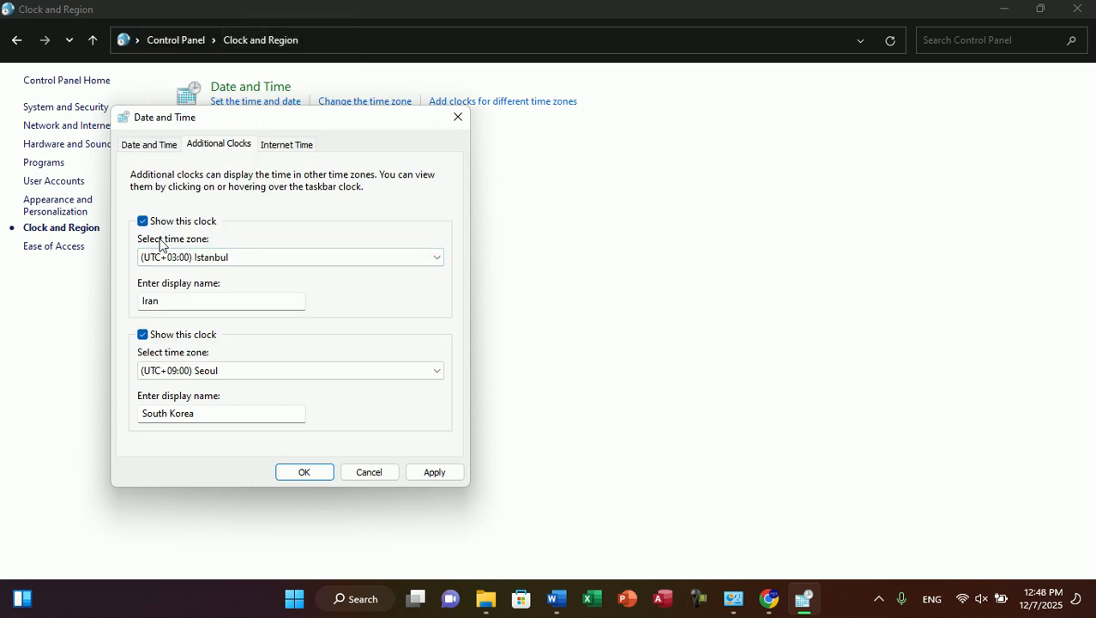
double_click(160, 305)
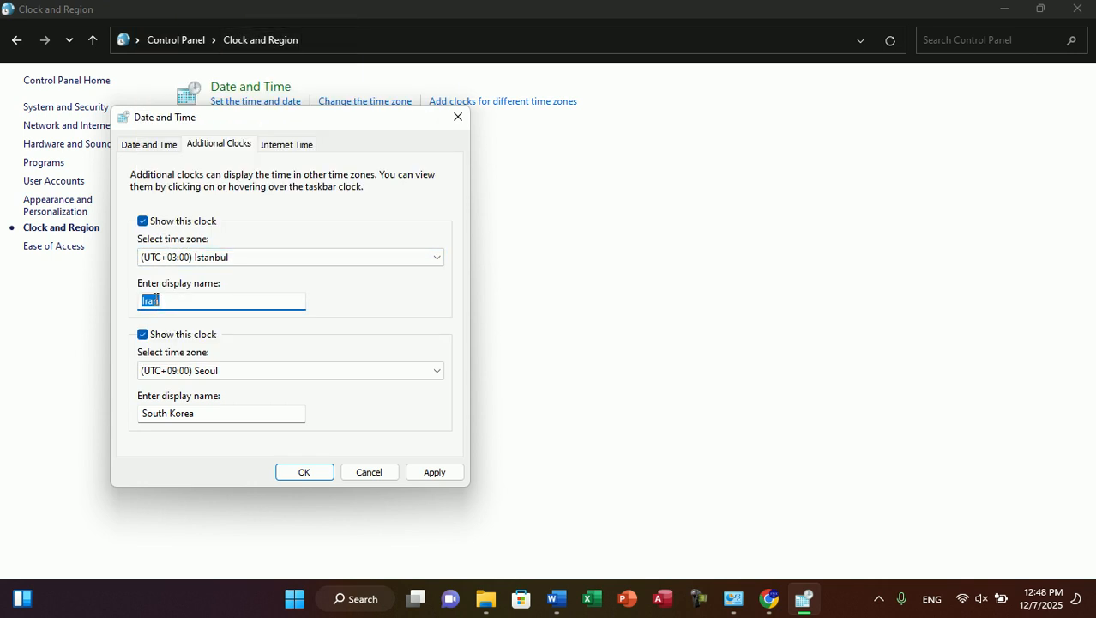
text(In)
- Set the second extra clock's time zone to (UTC+07:00) Bangkok, Hanoi, Jakarta
click(190, 367)
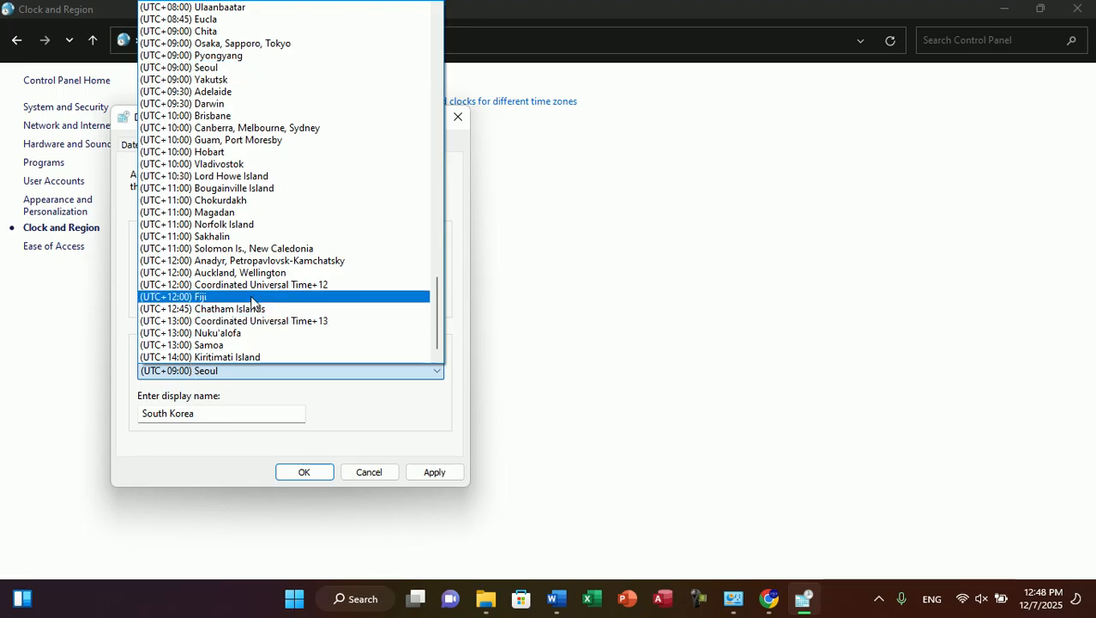
key(End)
key(Up)
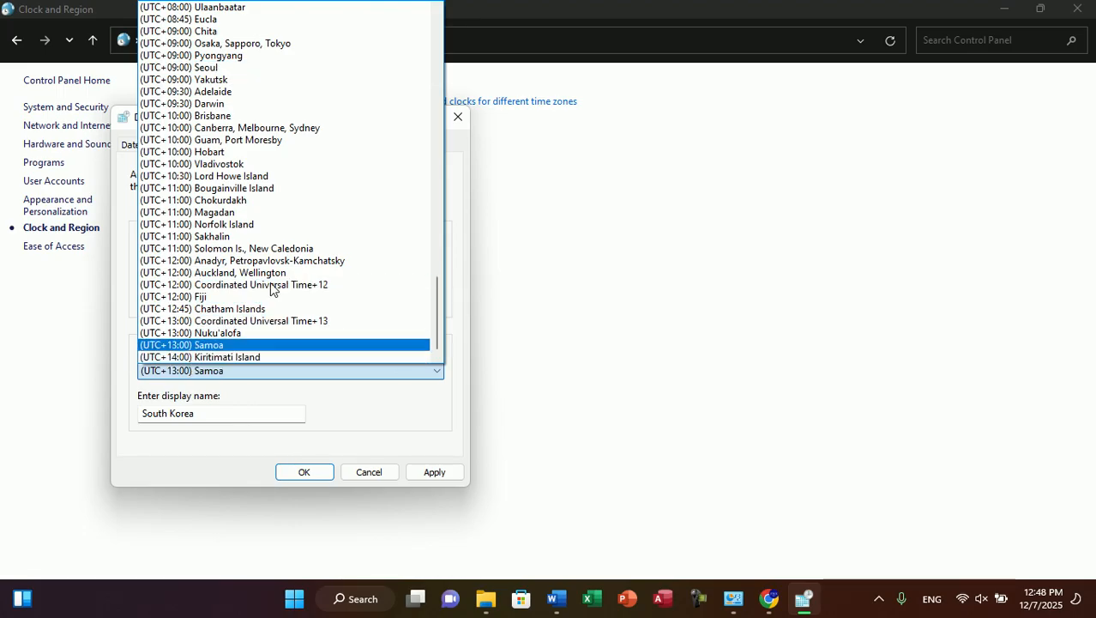
key(Up)
key(Up)
key(Up)
key(Up)
key(Up)
key(Up)
key(Up)
key(Up)
key(Up)
key(Up)
key(Up)
key(Up)
key(Up)
key(Up)
key(Up)
key(Up)
key(Up)
key(Up)
key(Up)
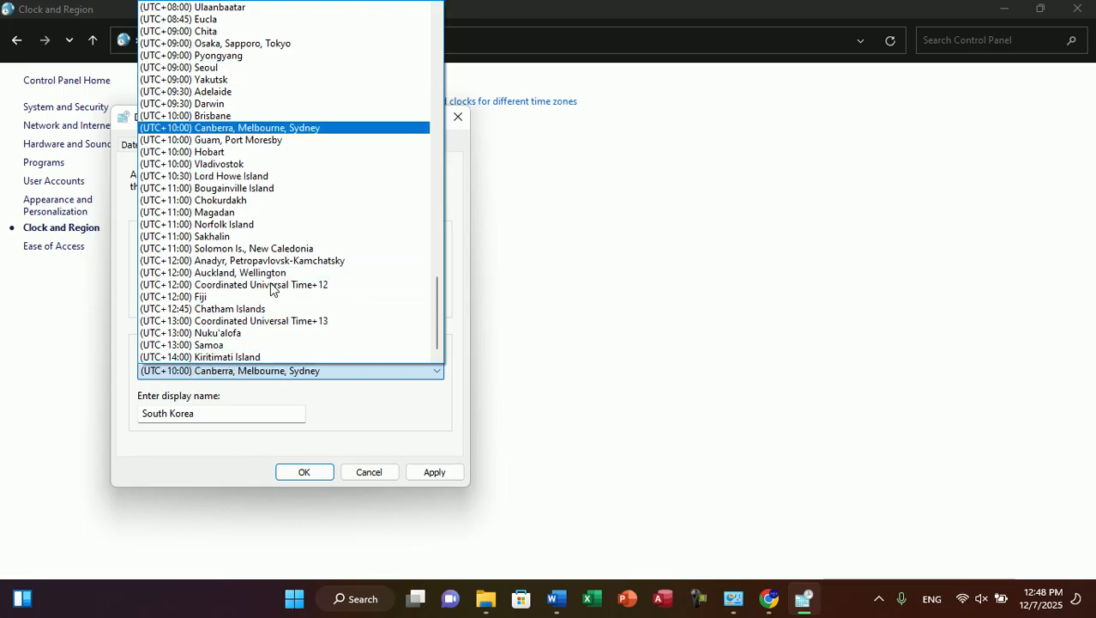
key(Up)
key(Up)
key(Up)
key(Up)
key(Up)
key(Up)
key(Up)
key(Up)
key(Up)
key(Up)
key(Up)
key(Up)
key(Up)
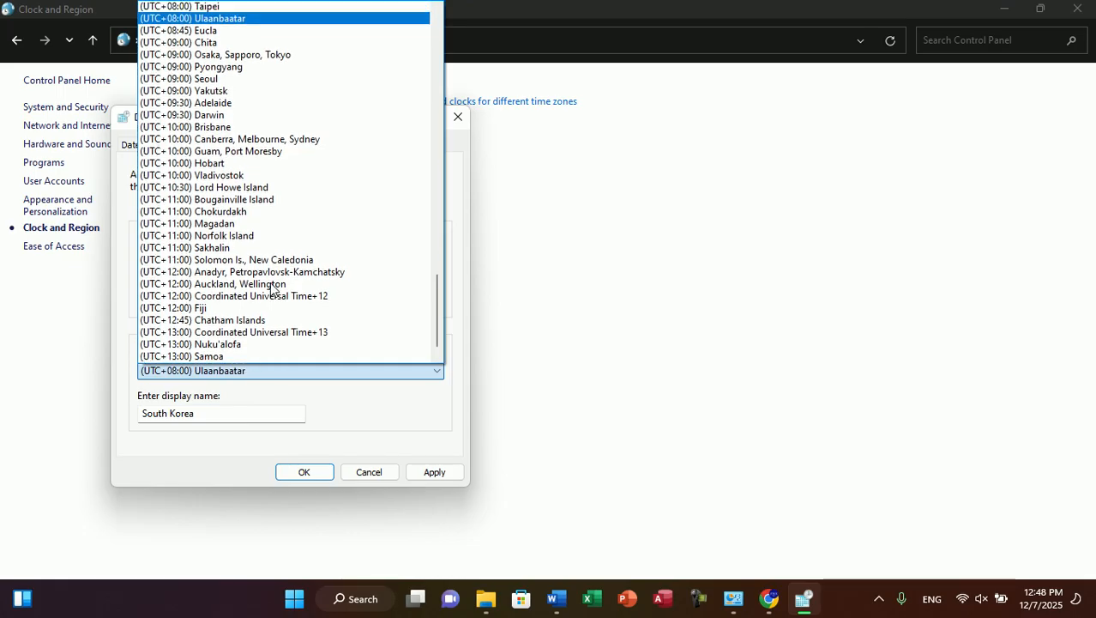
key(Down)
key(Up)
key(Up)
key(Up)
key(Up)
key(Up)
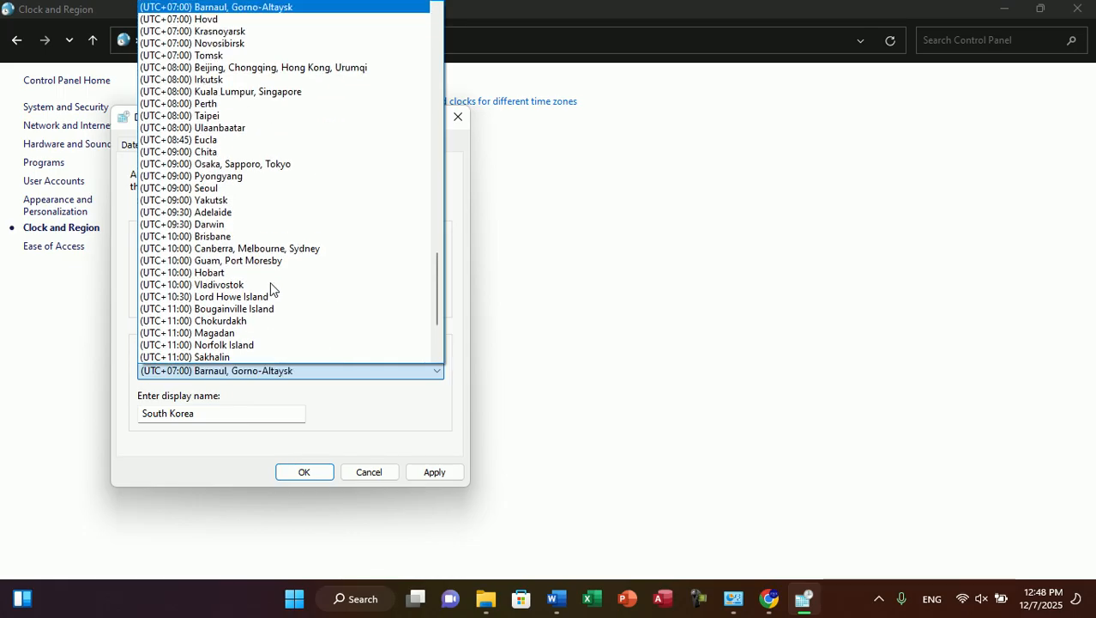
key(Up)
key(Up)
key(Up)
key(Up)
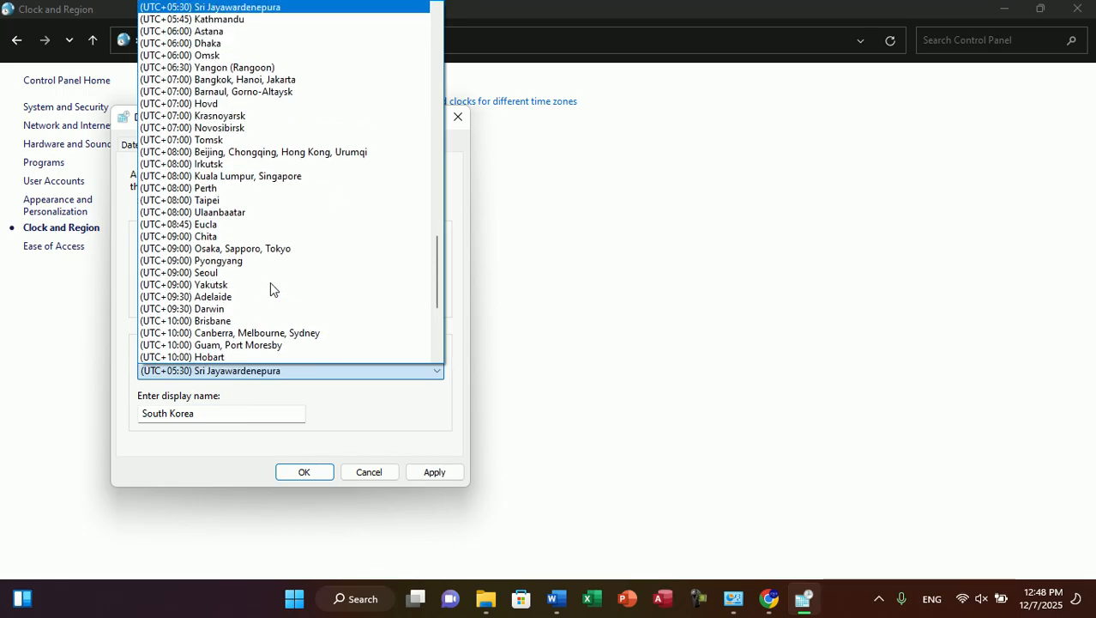
key(Down)
key(Down)
key(Down)
key(Down)
key(Down)
key(Down)
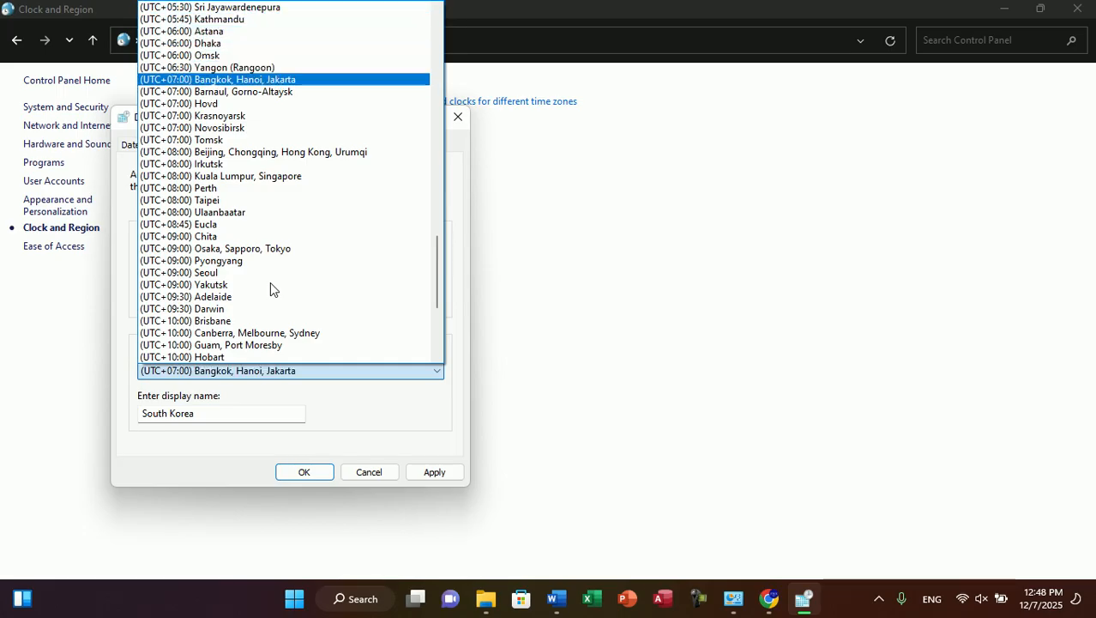
key(Return)
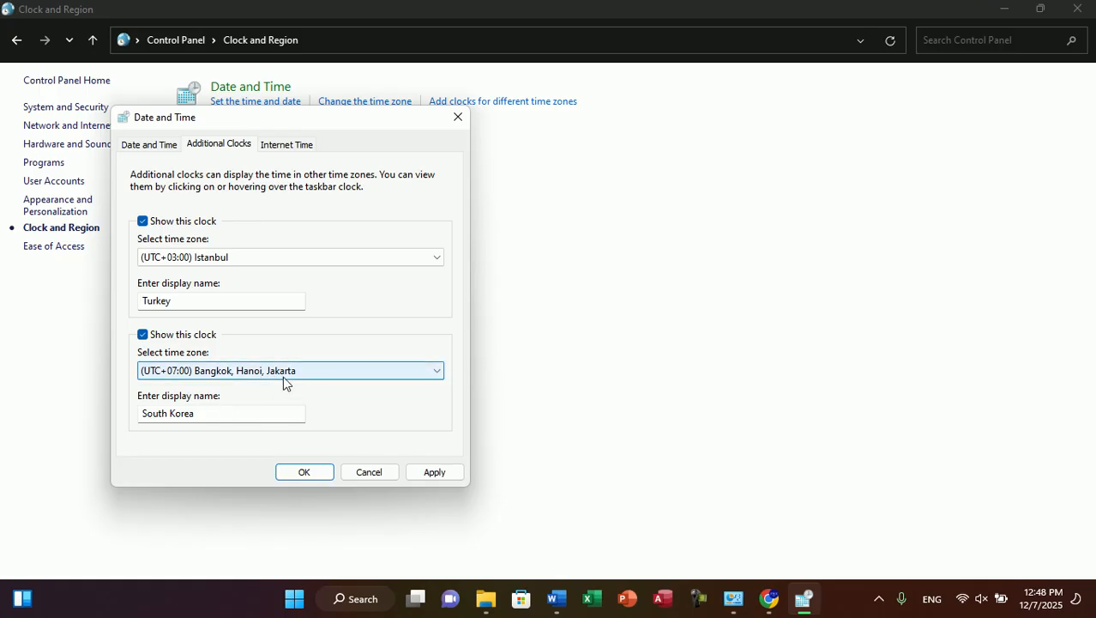
- Edit the second clock's display name, apply, and close Date and Time
click(196, 413)
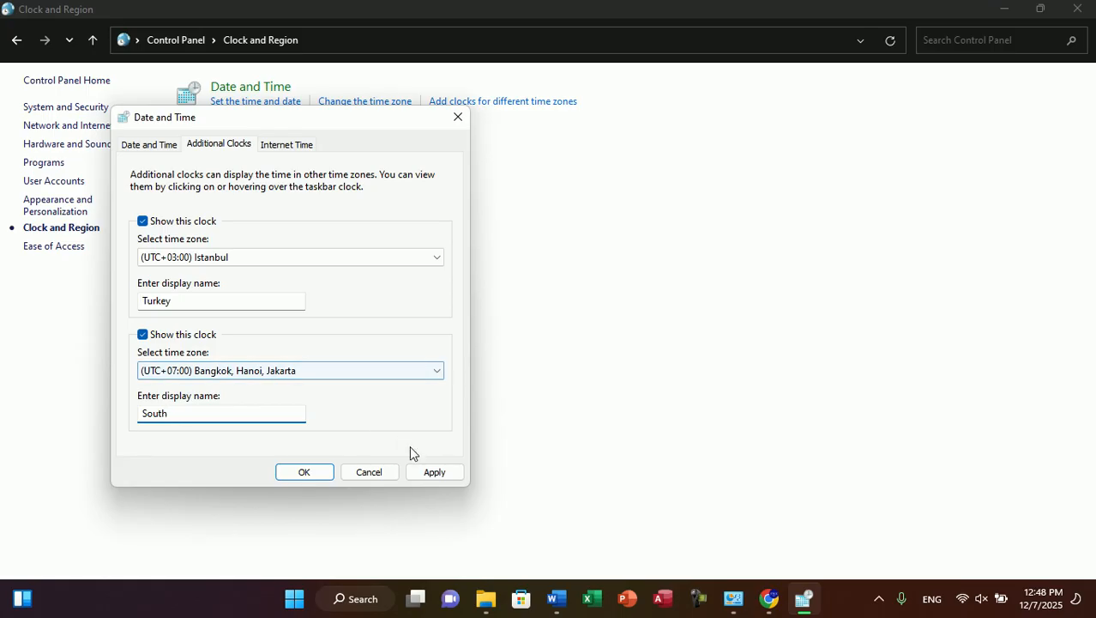
click(432, 471)
click(323, 474)
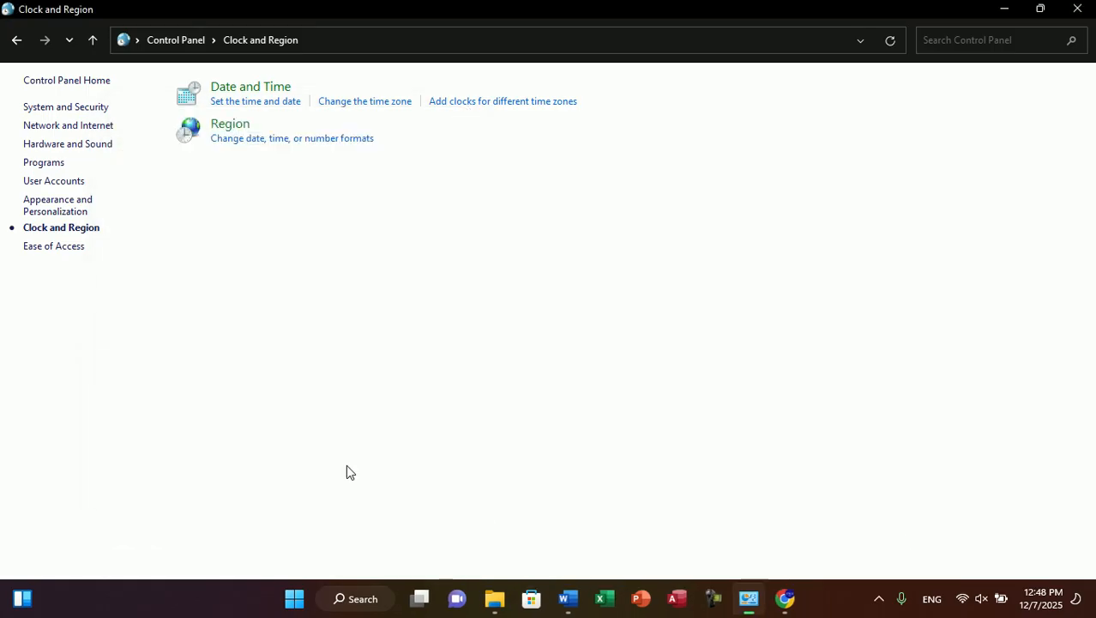
key(super)
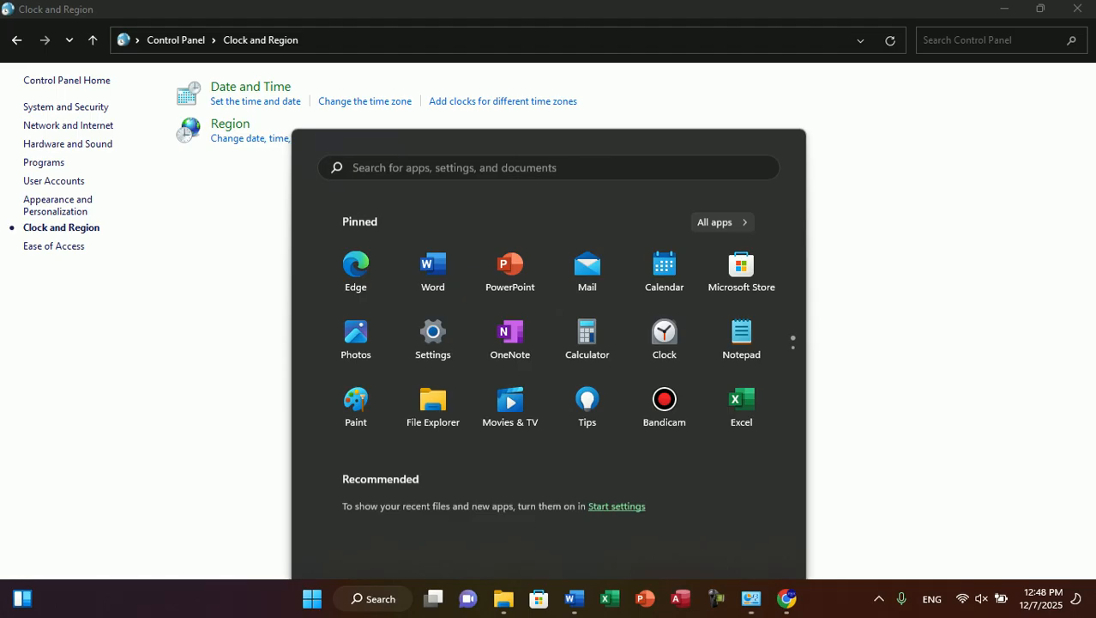
click(1041, 598)
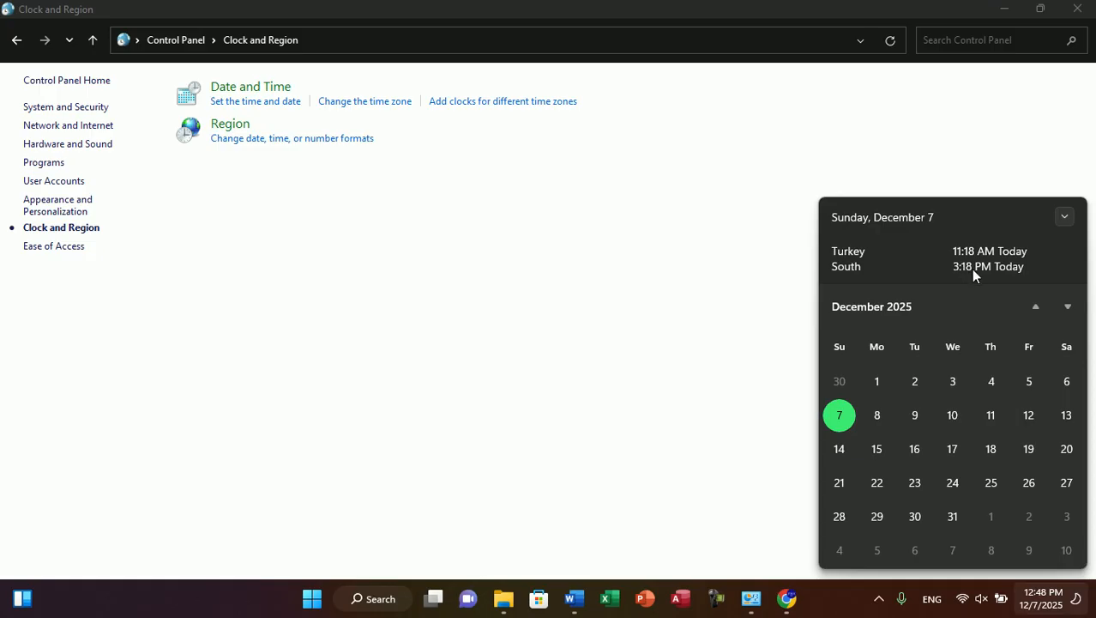
click(725, 297)
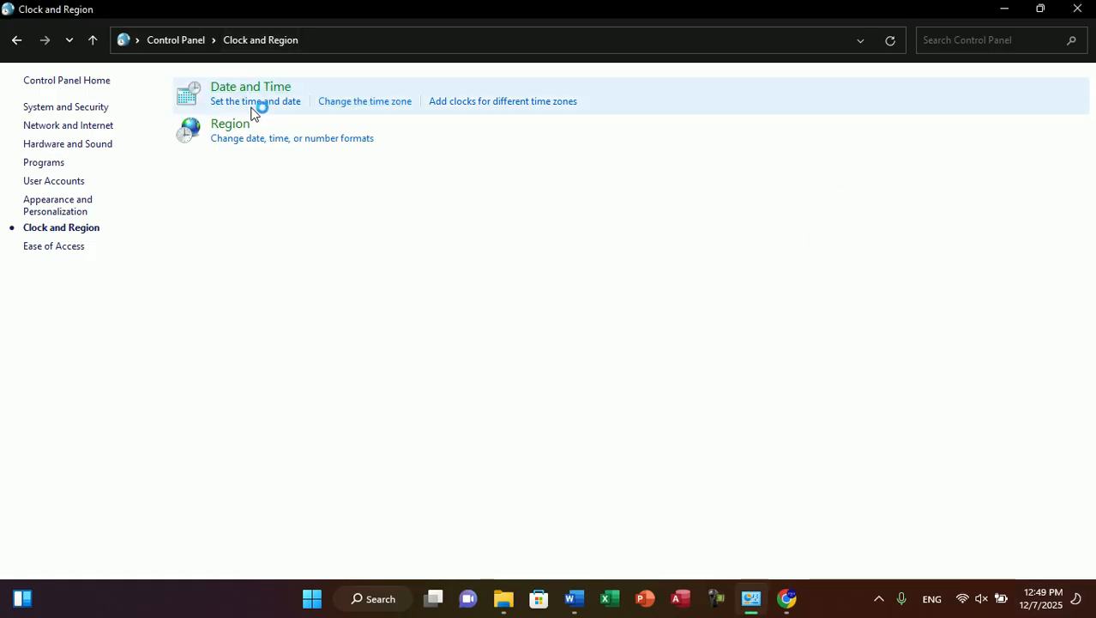
click(228, 91)
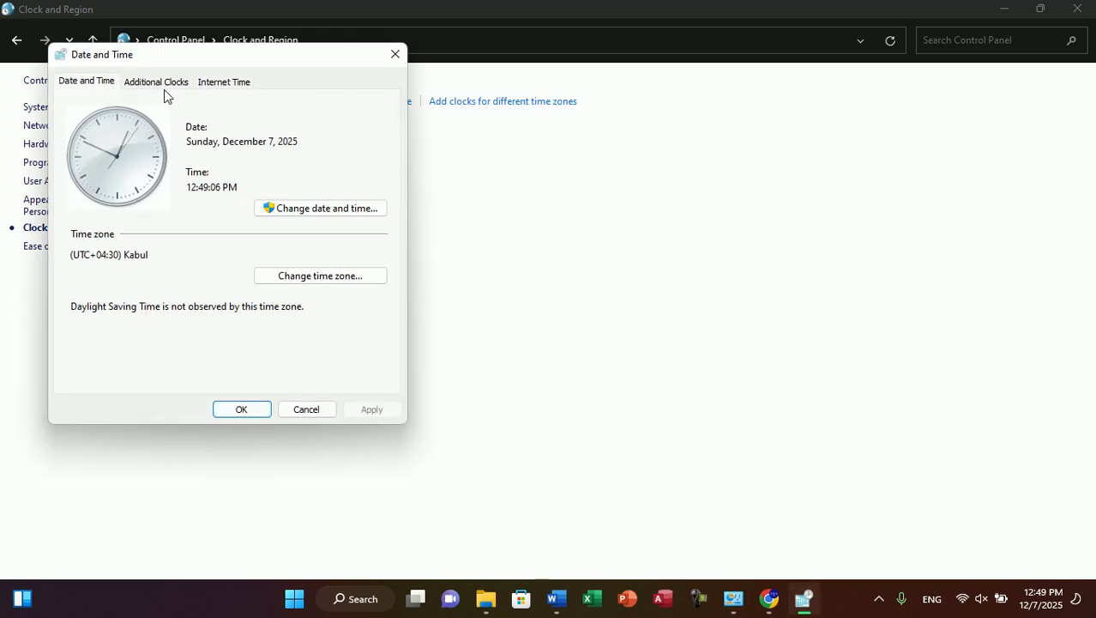
click(162, 86)
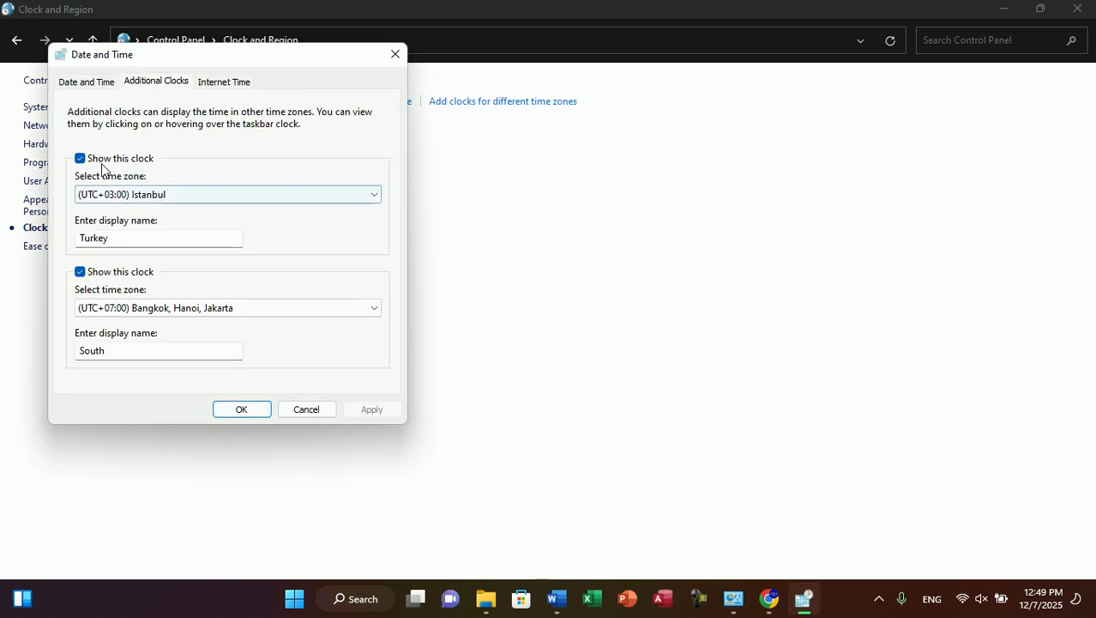
click(116, 194)
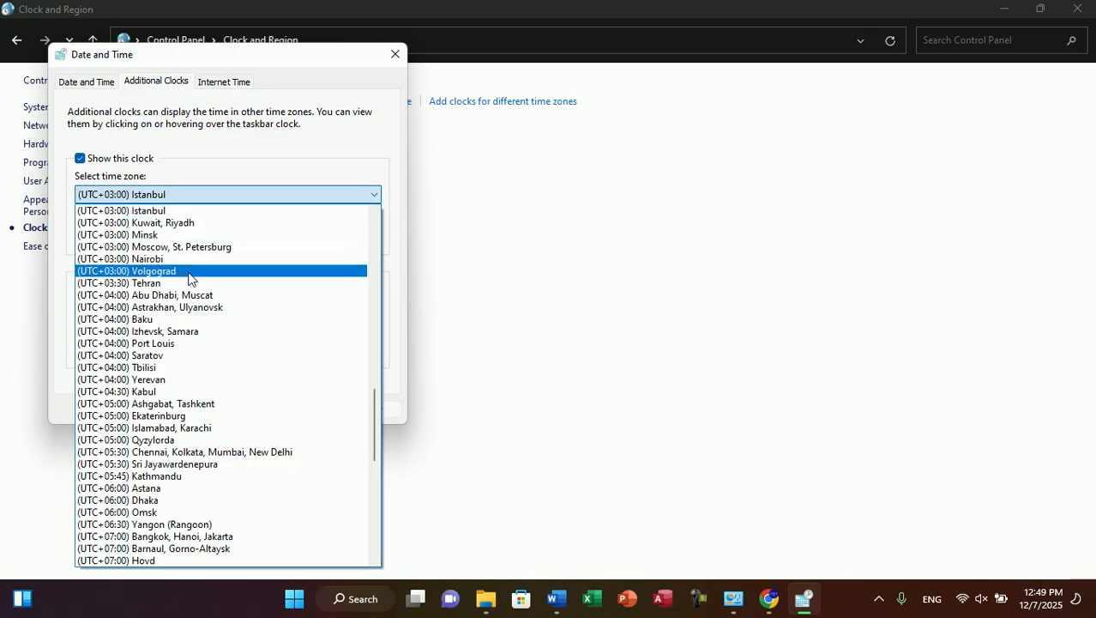
key(Down)
key(Down)
key(Down)
key(Down)
key(Down)
key(Down)
key(Down)
key(Down)
key(Down)
key(Down)
key(Down)
key(Down)
key(Down)
key(Down)
key(Down)
key(Down)
key(Down)
key(Down)
key(Down)
key(Down)
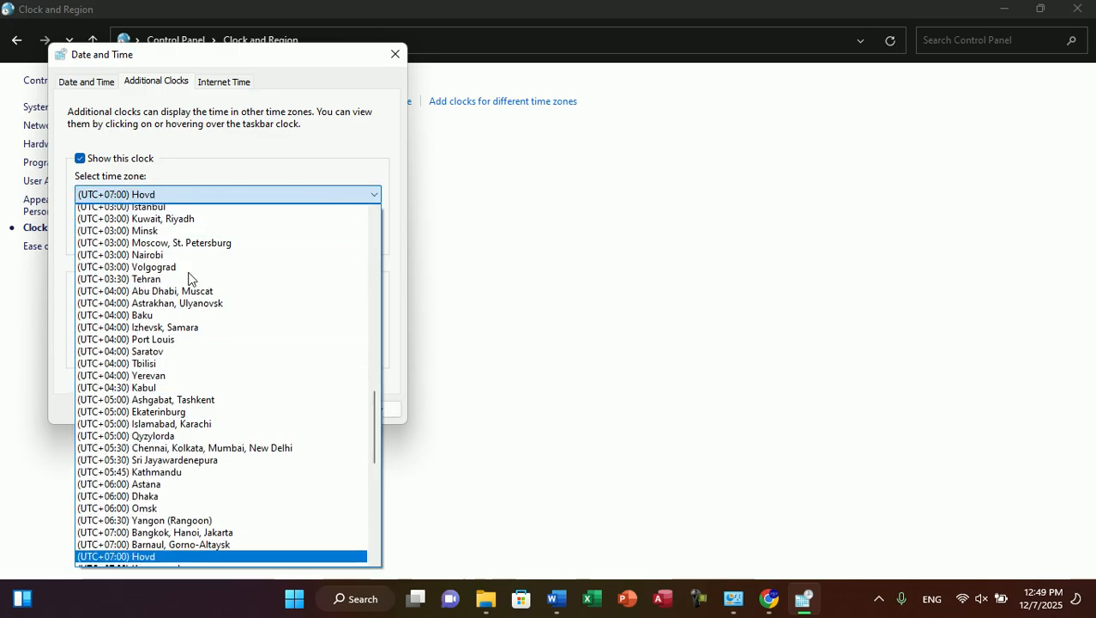
key(Up)
key(Up)
key(Up)
key(Up)
key(Up)
key(Up)
key(Up)
key(Up)
key(Up)
key(Up)
key(Up)
key(Up)
key(Up)
key(Up)
key(Up)
key(Up)
key(Up)
key(Up)
key(Up)
key(Up)
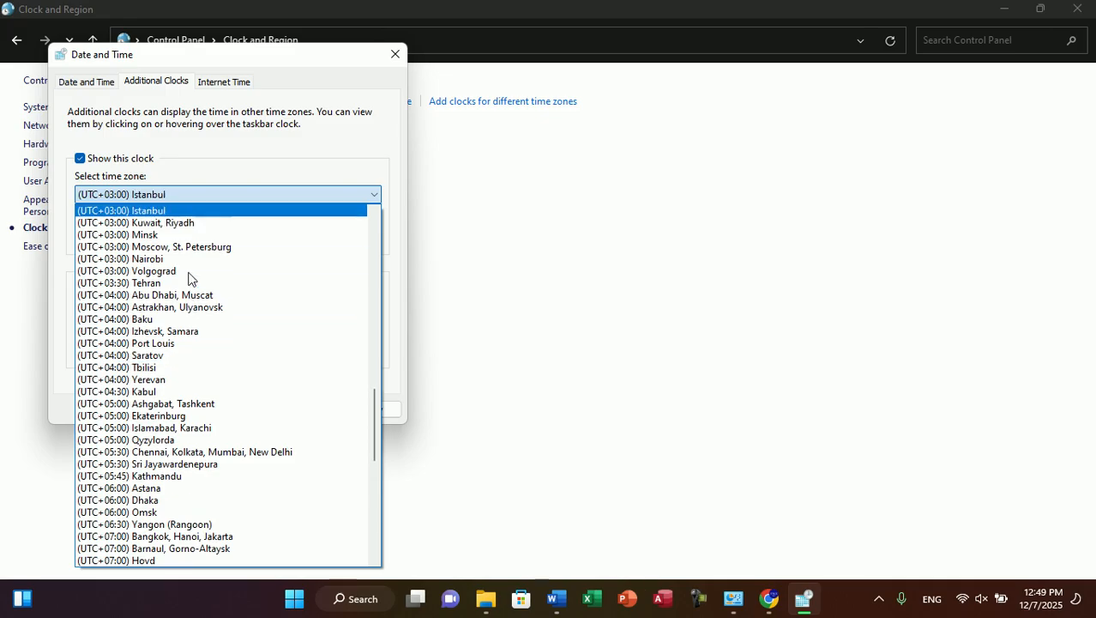
key(Up)
key(Up)
key(Up)
key(Up)
key(Up)
key(Up)
key(Up)
key(Up)
key(Up)
key(Up)
key(Up)
key(Up)
key(Up)
key(Up)
key(Up)
key(Up)
key(Up)
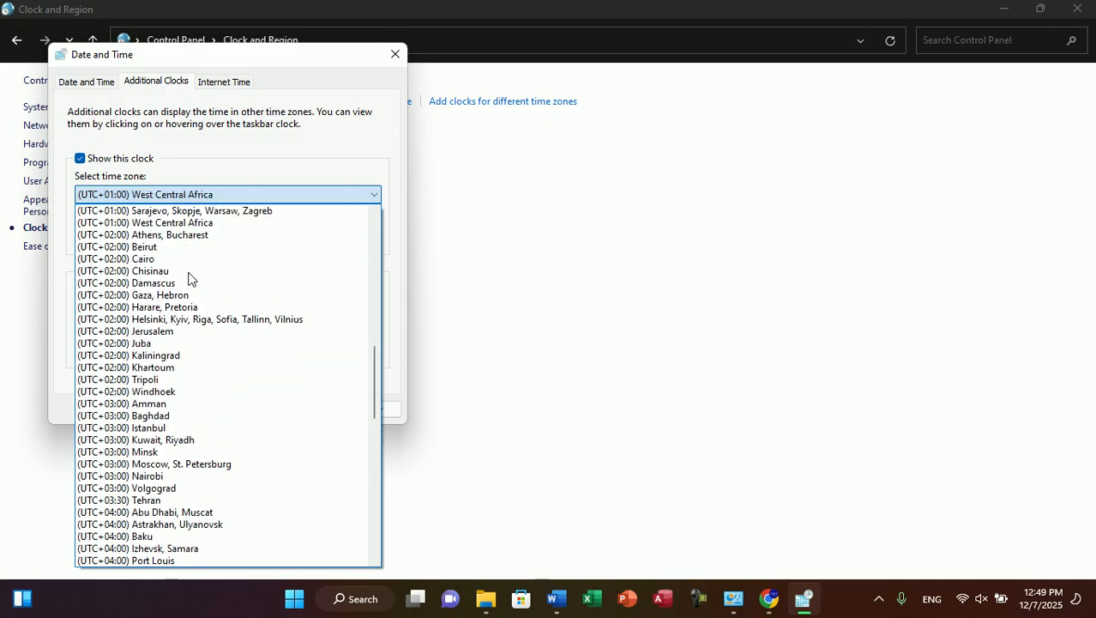
key(Up)
key(Up)
key(Up)
key(Up)
key(Up)
key(Up)
key(Up)
key(Up)
key(Up)
key(Up)
key(Up)
key(Up)
key(Up)
key(Up)
key(Up)
key(Up)
key(Up)
key(Up)
key(Up)
key(Up)
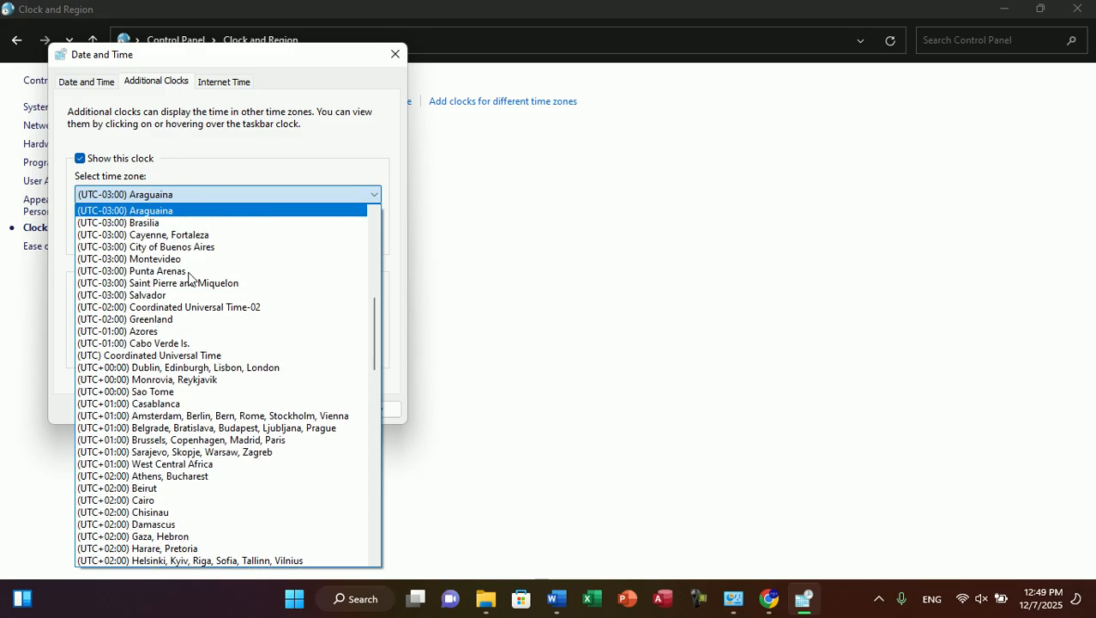
key(Up)
click(267, 172)
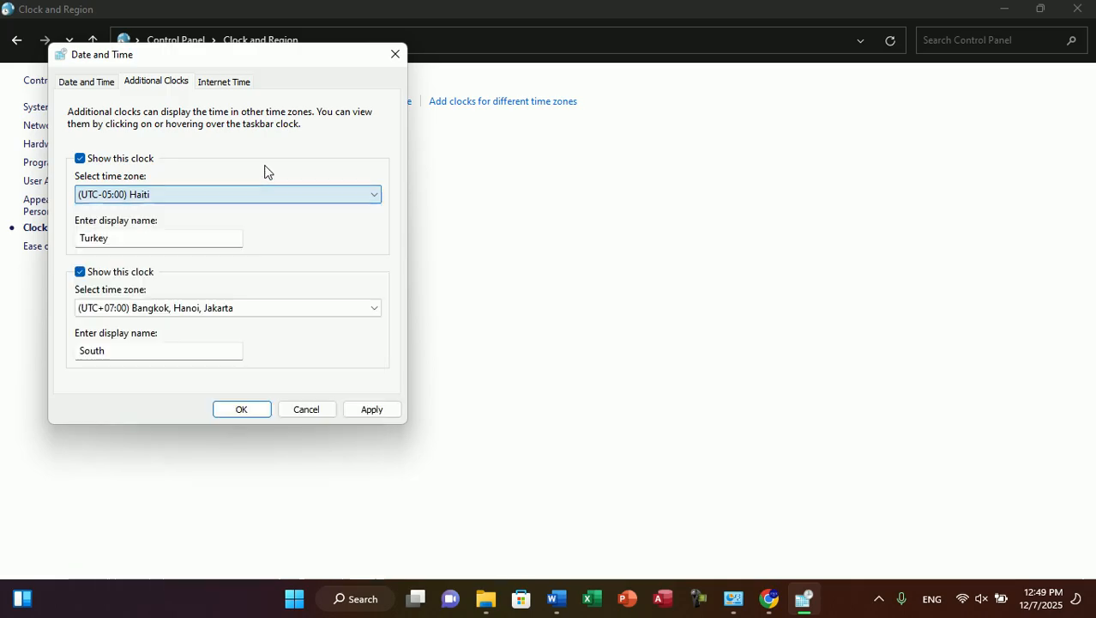
click(86, 83)
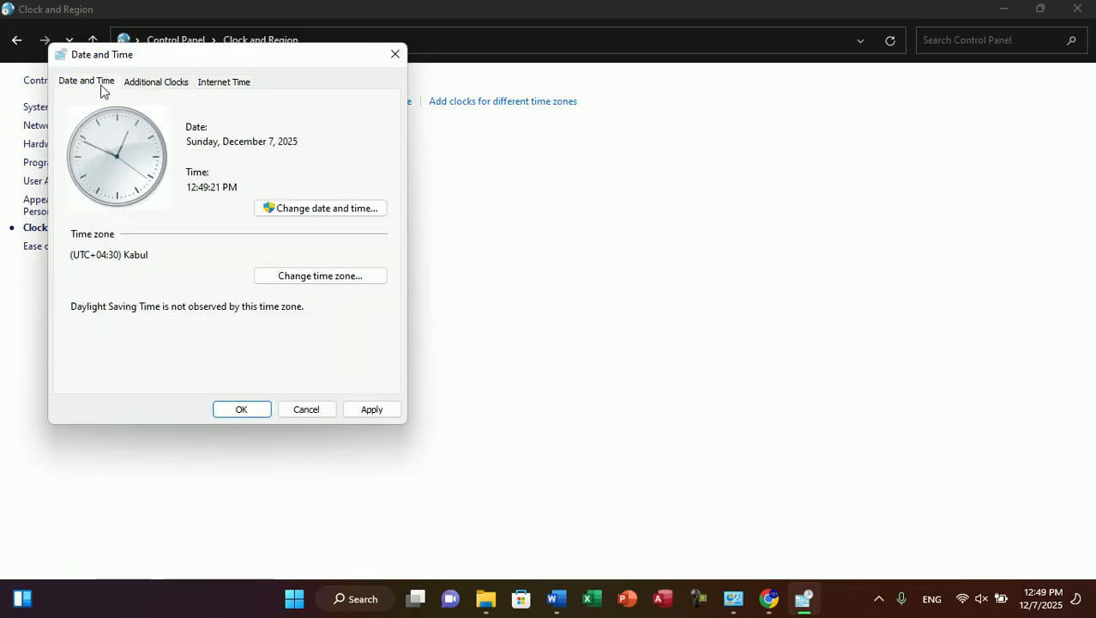
click(144, 83)
click(236, 83)
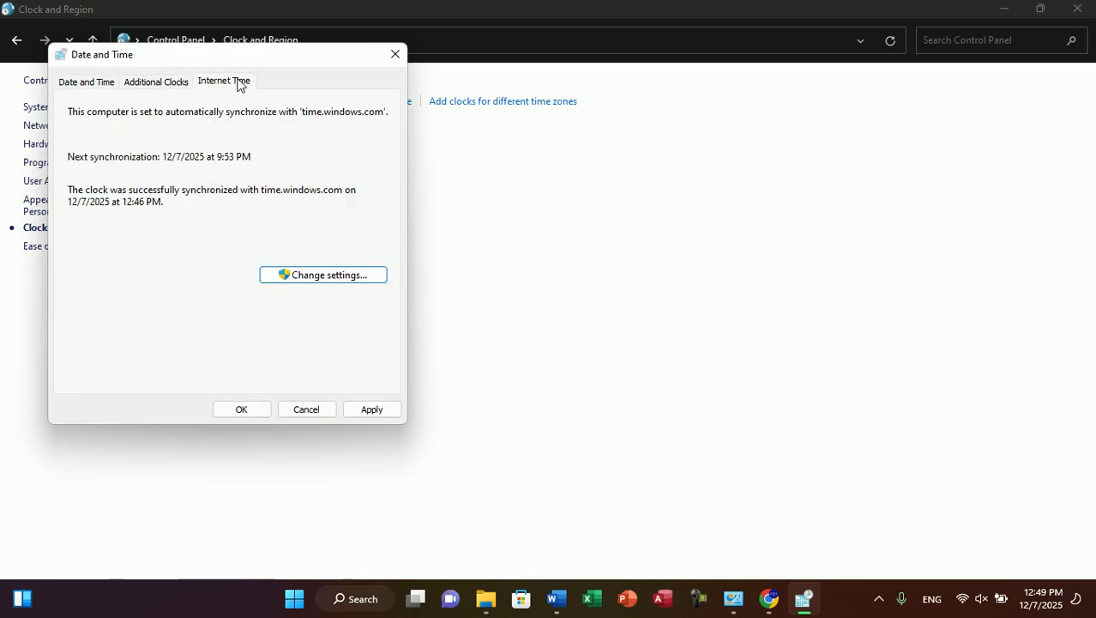
click(394, 53)
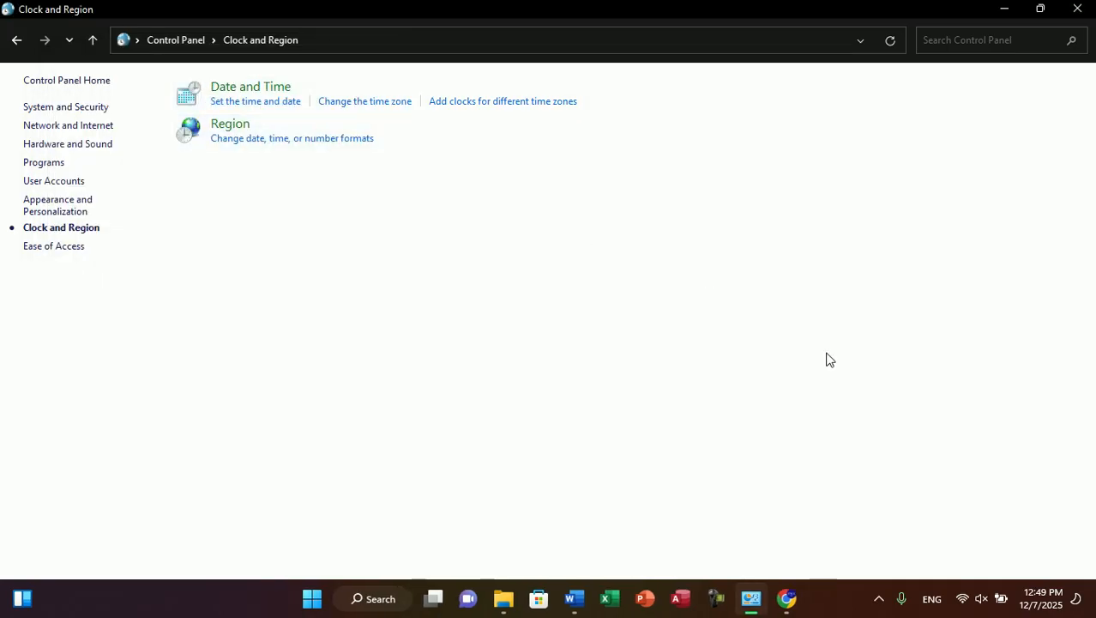
- Open Region and look through the format list and taskbar calendar, keeping English (United States)
click(220, 129)
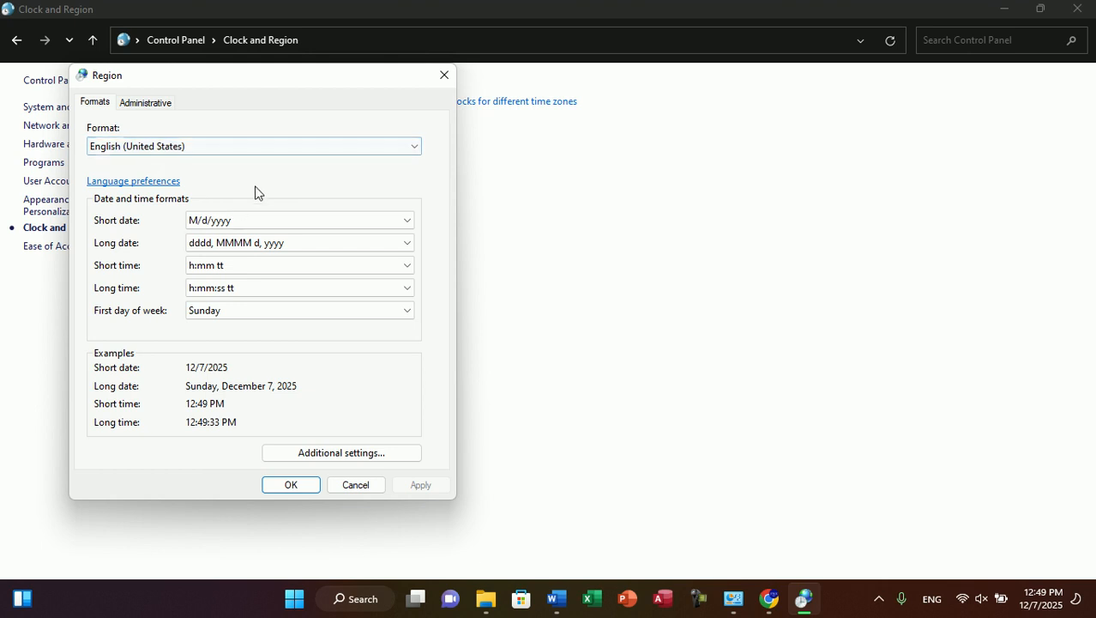
key(super)
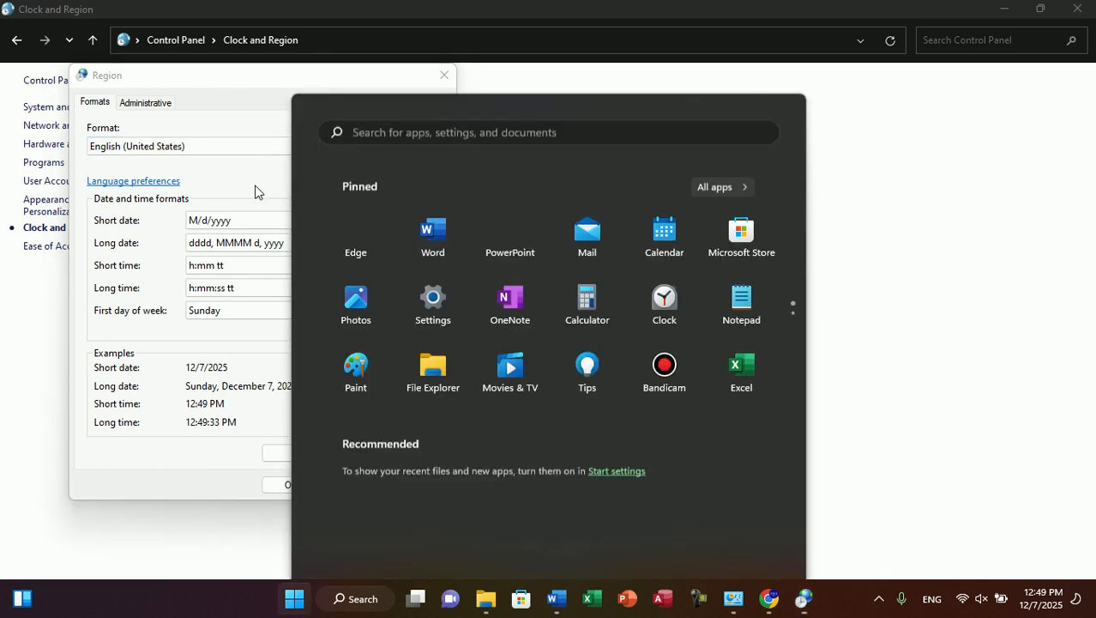
key(super)
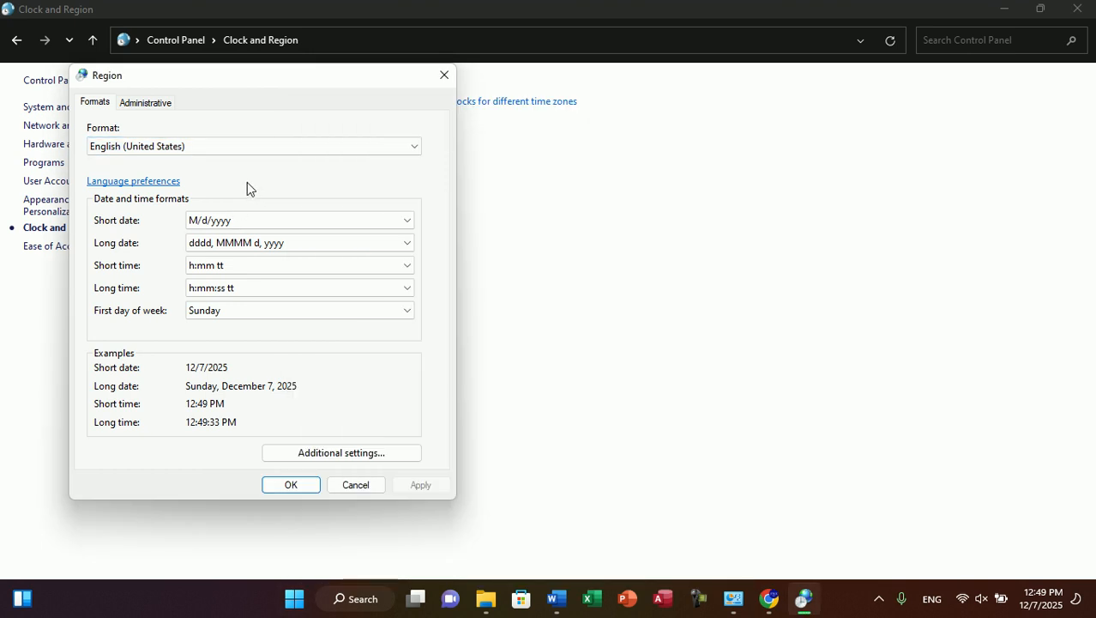
click(162, 151)
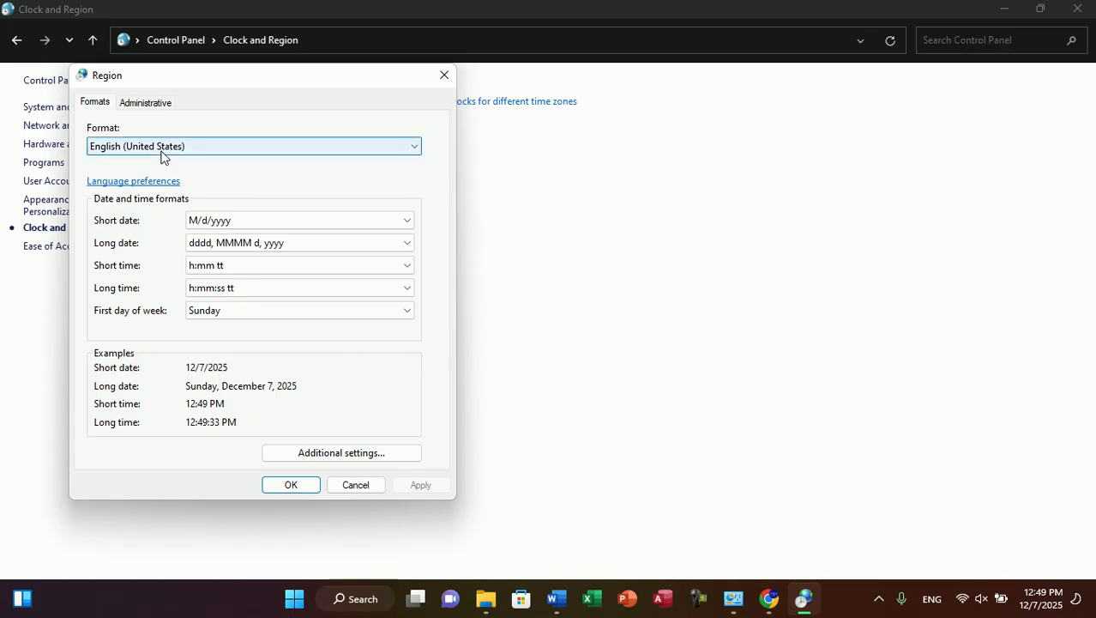
click(161, 155)
click(161, 151)
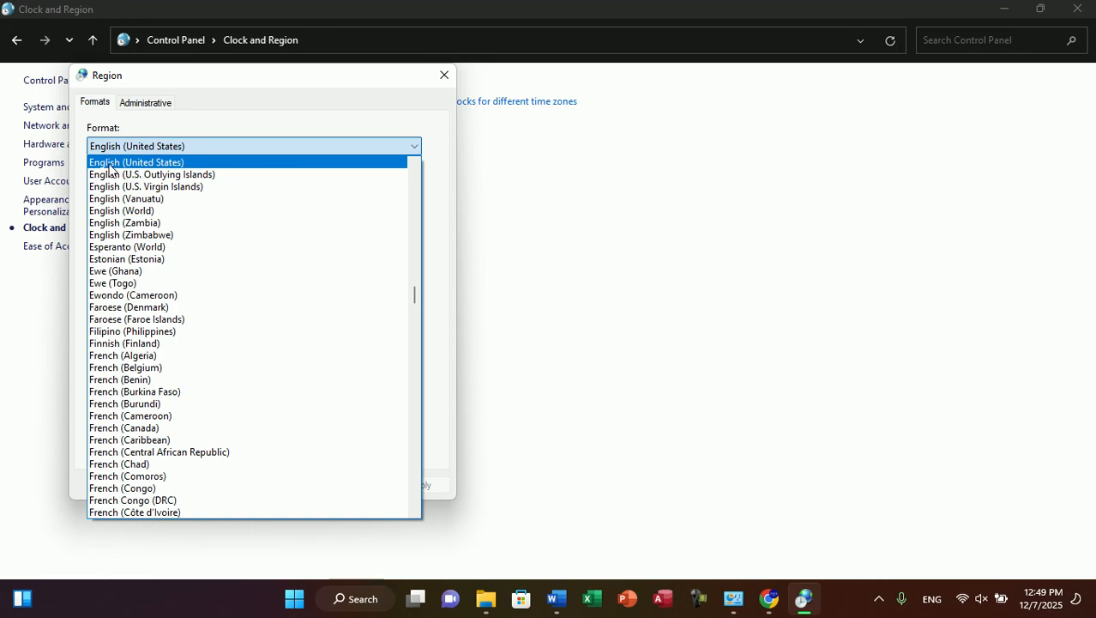
click(149, 164)
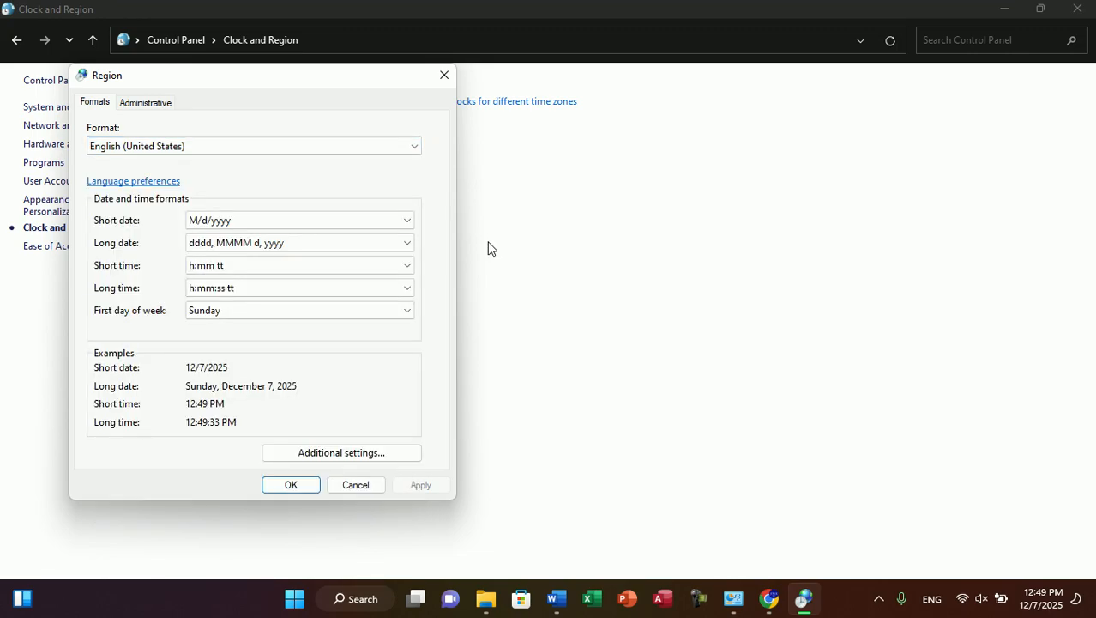
click(1043, 599)
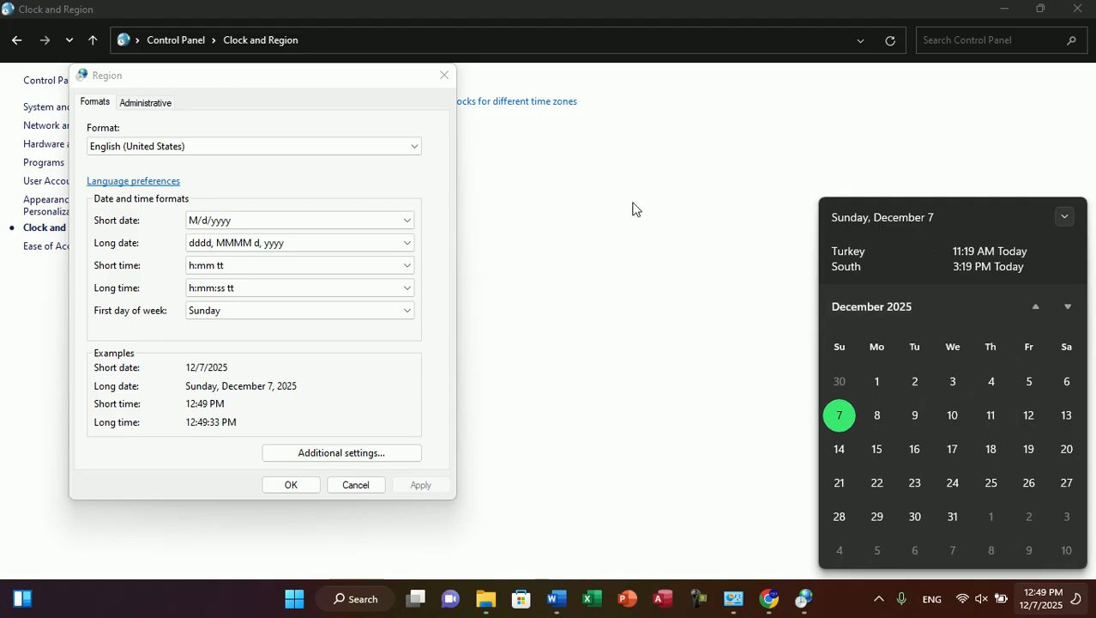
click(337, 193)
- Choose Pashto (Afghanistan) as the regional format and apply it
click(194, 144)
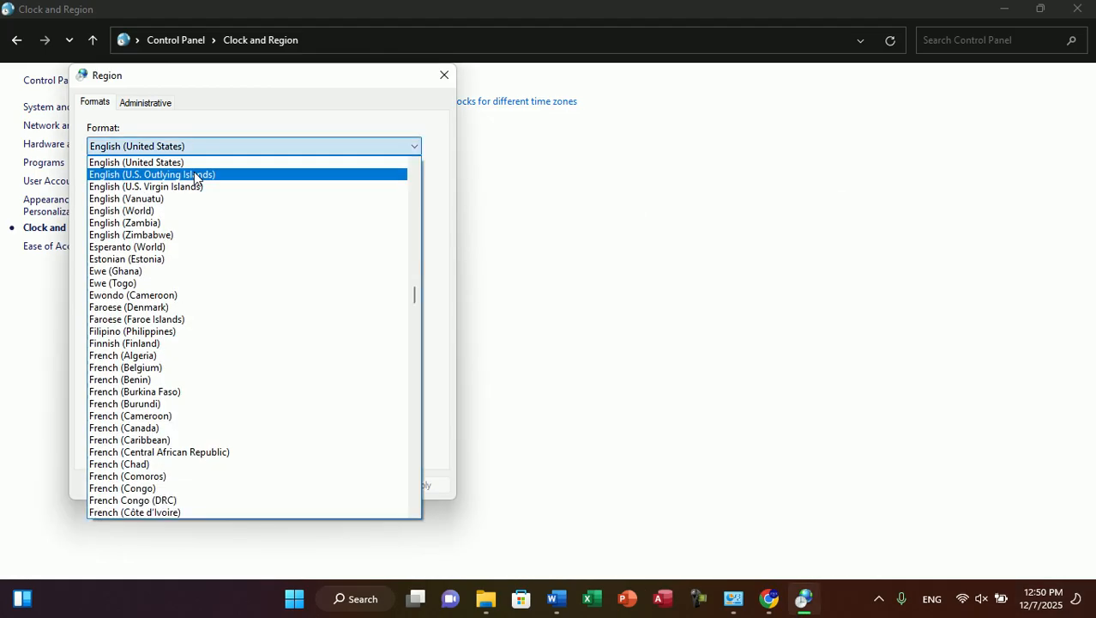
key(p)
key(p)
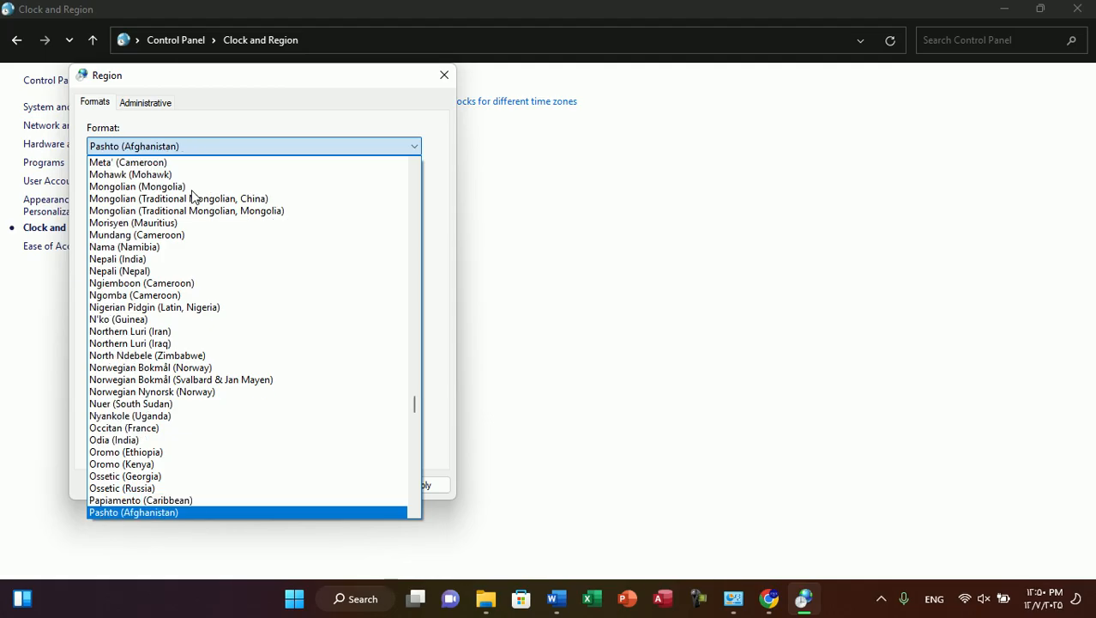
key(Return)
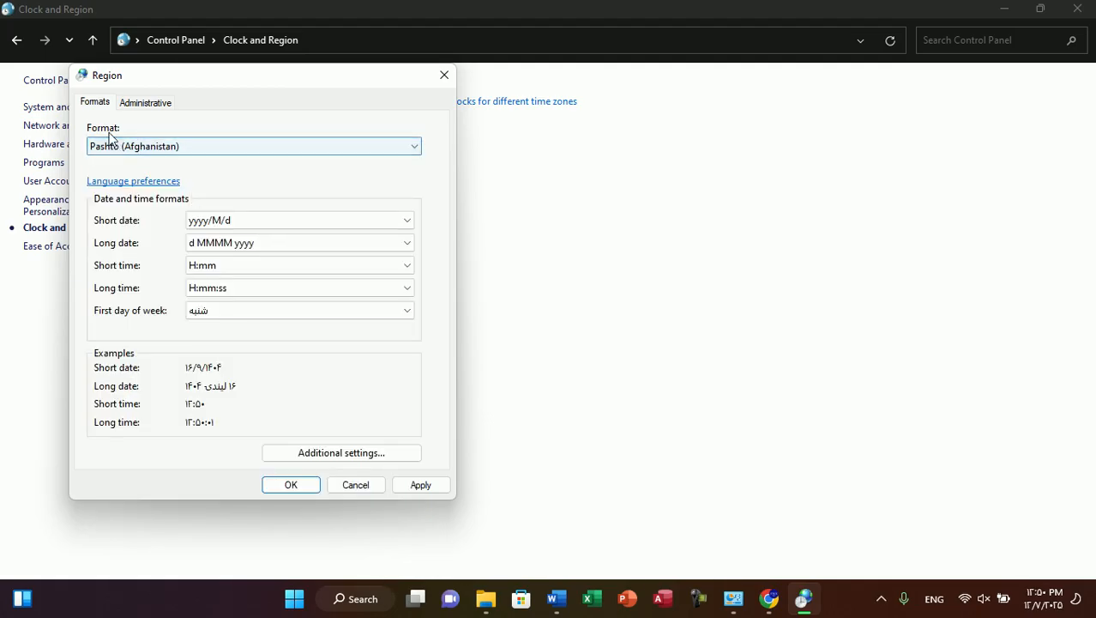
click(422, 484)
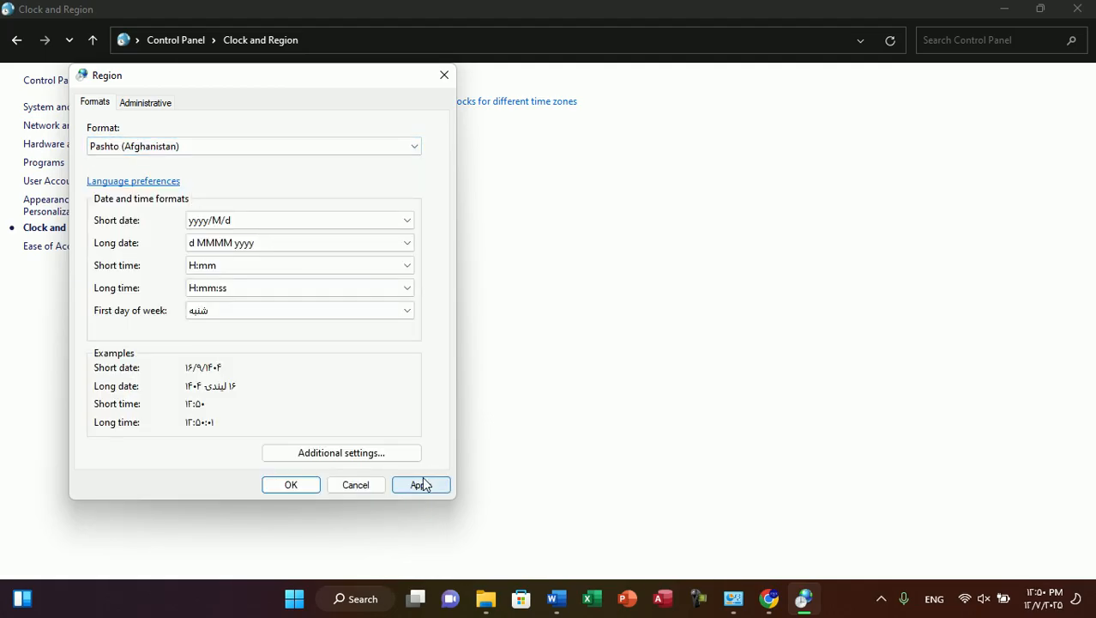
- Close Region, page the Pashto-format taskbar calendar back seven months, then reopen Region
click(304, 486)
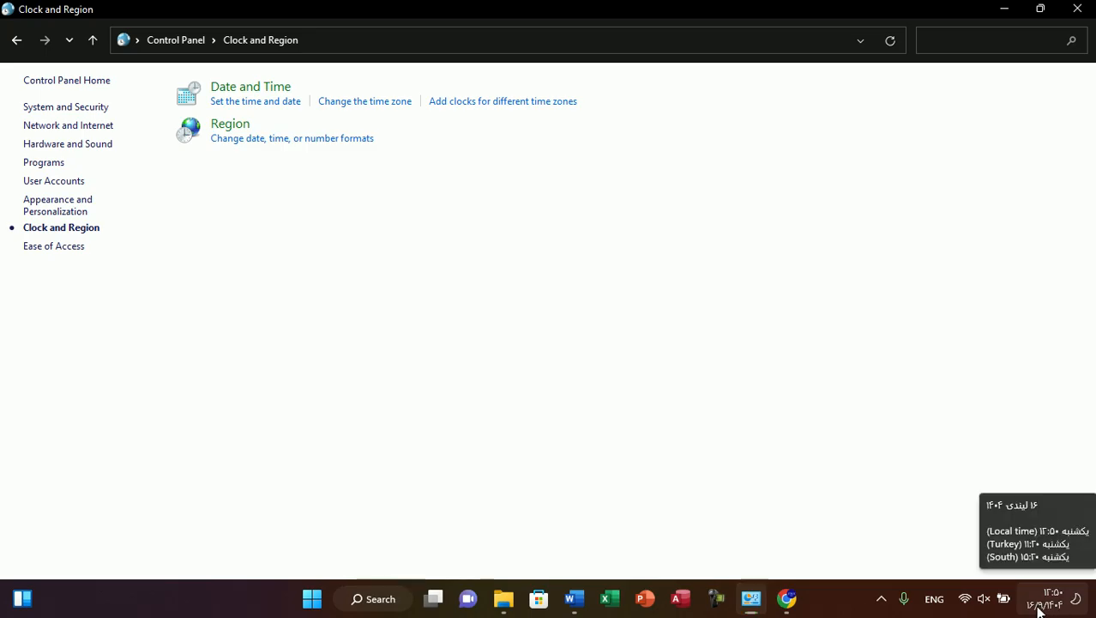
click(1042, 603)
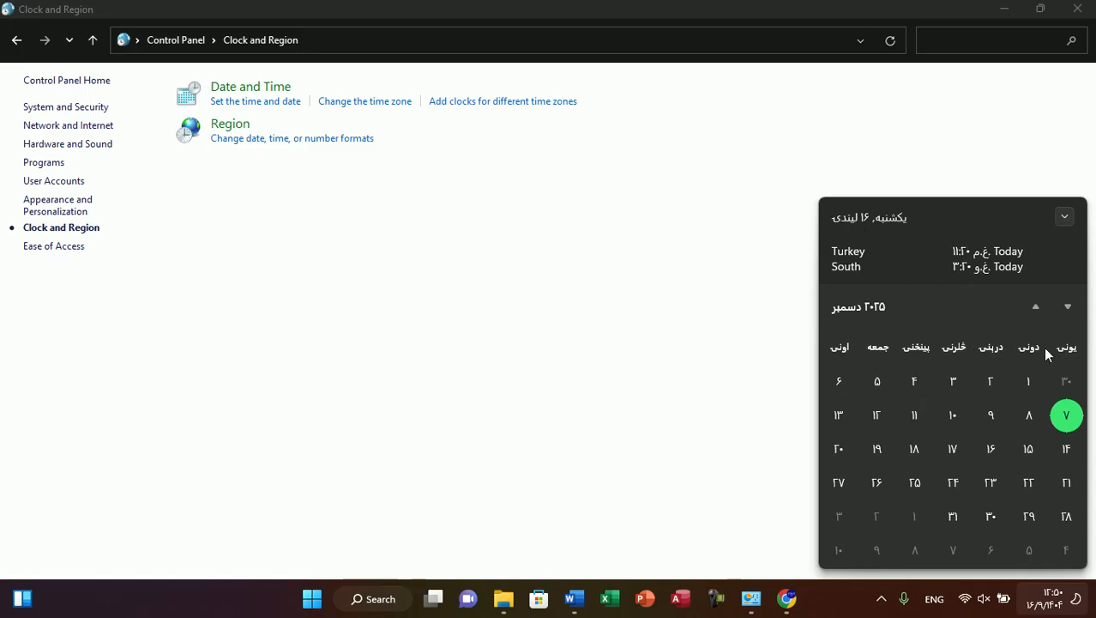
click(1035, 313)
click(1034, 313)
click(1035, 314)
click(1035, 314)
click(1034, 314)
click(1035, 313)
click(1034, 313)
click(678, 350)
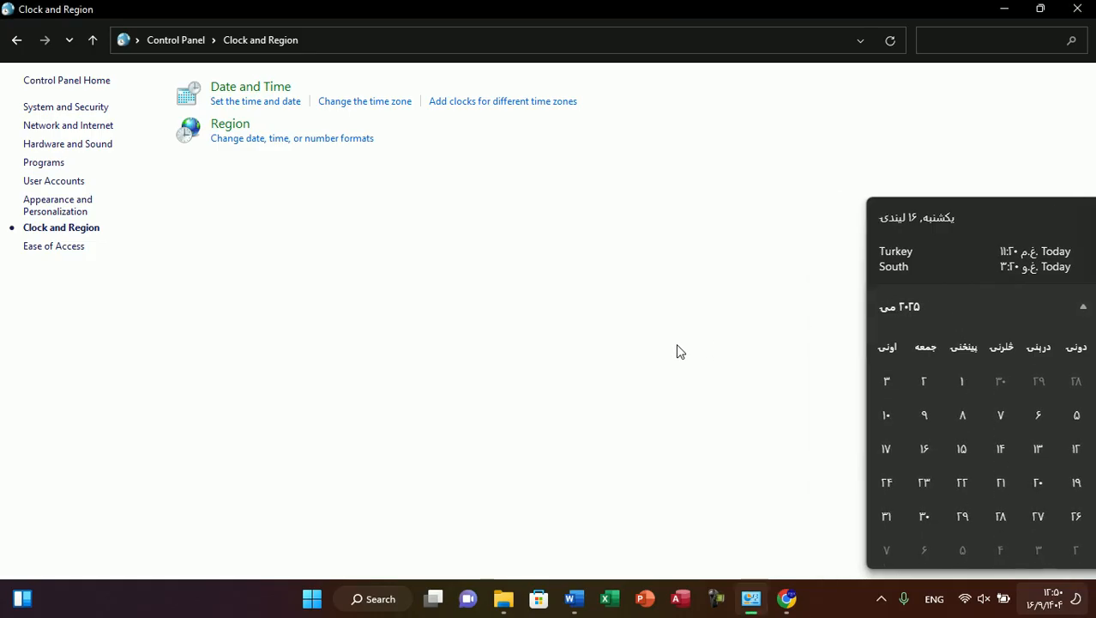
click(233, 130)
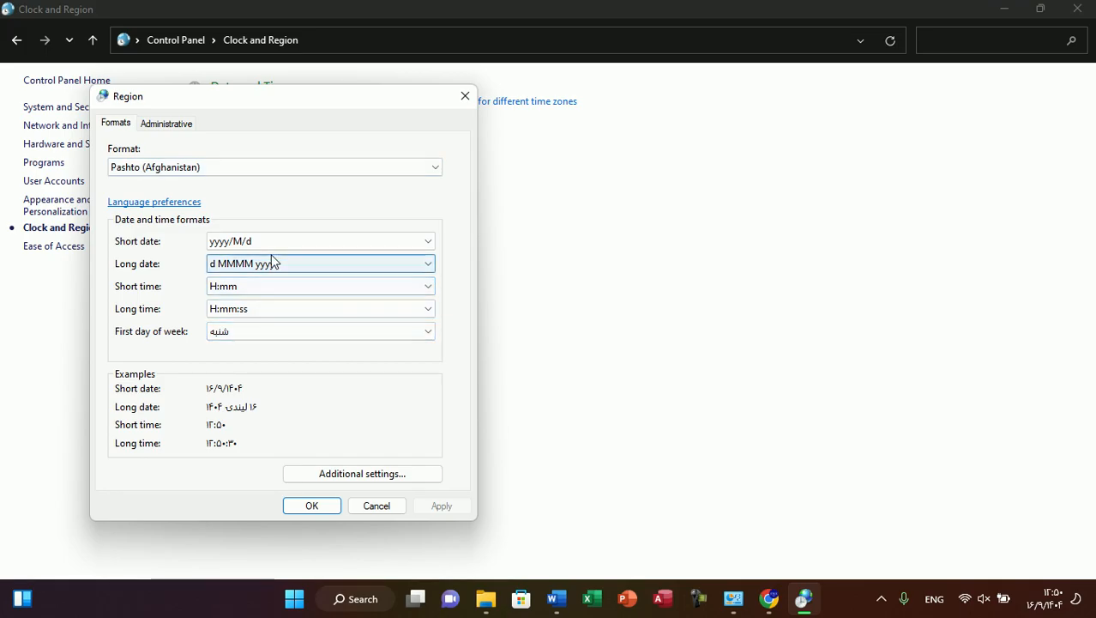
- Choose the English (United States) format and apply the M/d/yy short date (12/7/25)
click(198, 168)
key(u)
key(e)
key(Down)
key(Down)
key(Down)
key(Down)
key(Down)
key(Down)
key(Down)
key(Down)
key(Down)
key(Down)
key(Down)
key(Down)
key(Down)
key(Down)
key(Down)
key(Down)
key(Down)
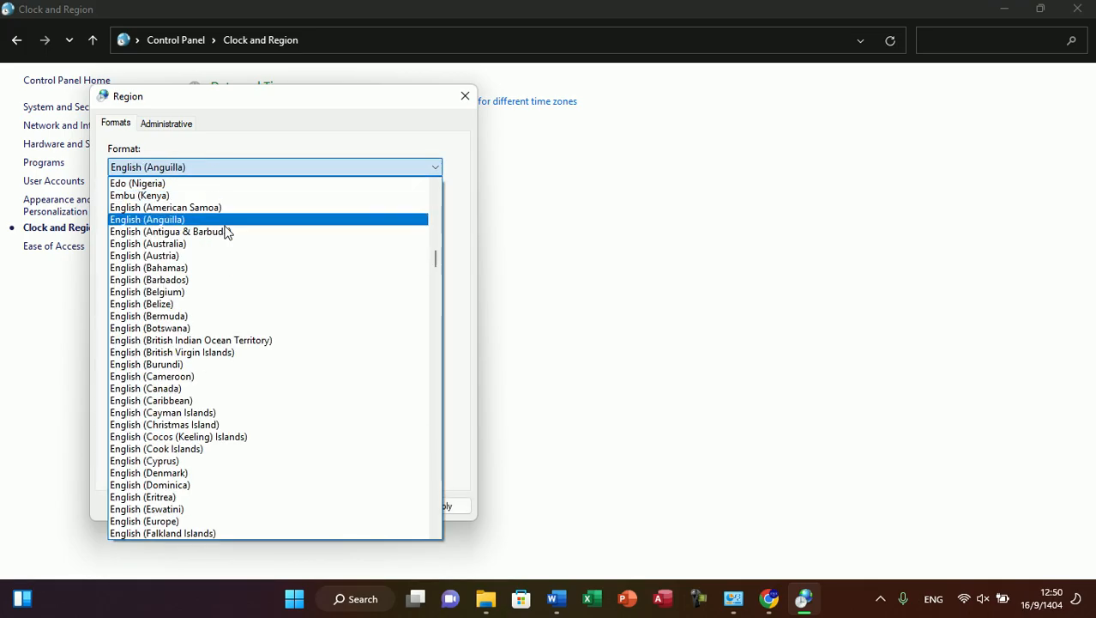
key(Down)
key(Down)
key(Down)
key(Down)
key(Down)
key(Down)
key(Down)
key(Down)
key(Down)
key(Down)
key(Down)
key(Down)
key(Down)
key(Down)
key(Down)
key(Down)
key(Down)
key(Down)
key(Down)
key(Down)
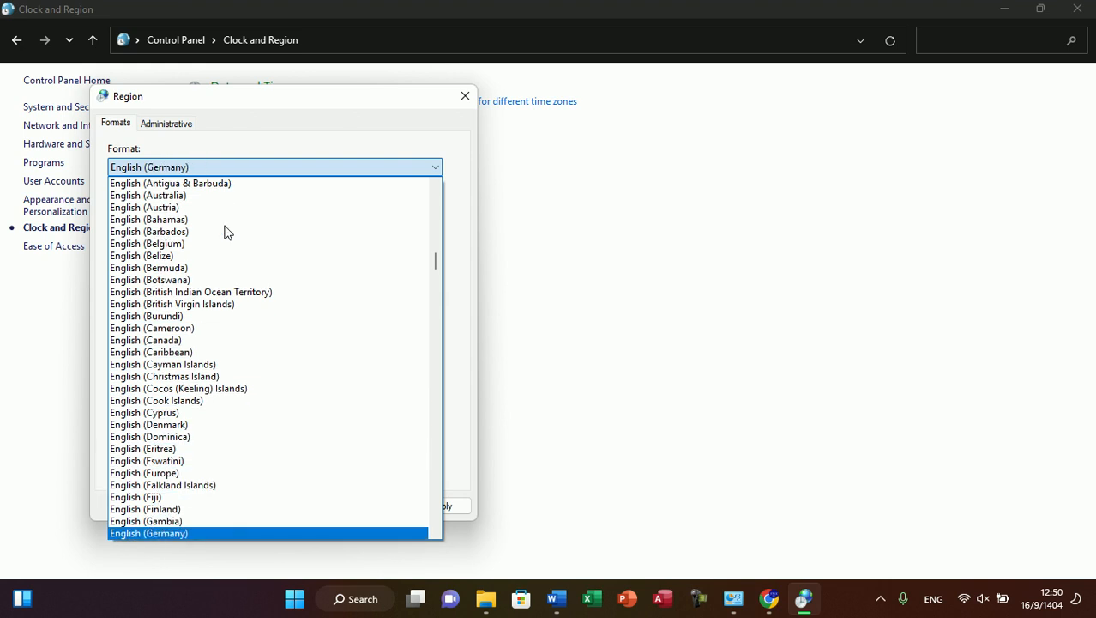
key(Down)
key(Down)
key(Down)
key(Down)
key(Down)
key(Down)
key(Down)
key(Down)
key(Down)
key(Down)
key(Down)
key(Down)
key(Down)
key(Down)
key(Down)
key(Down)
key(Down)
key(Down)
key(Down)
key(Down)
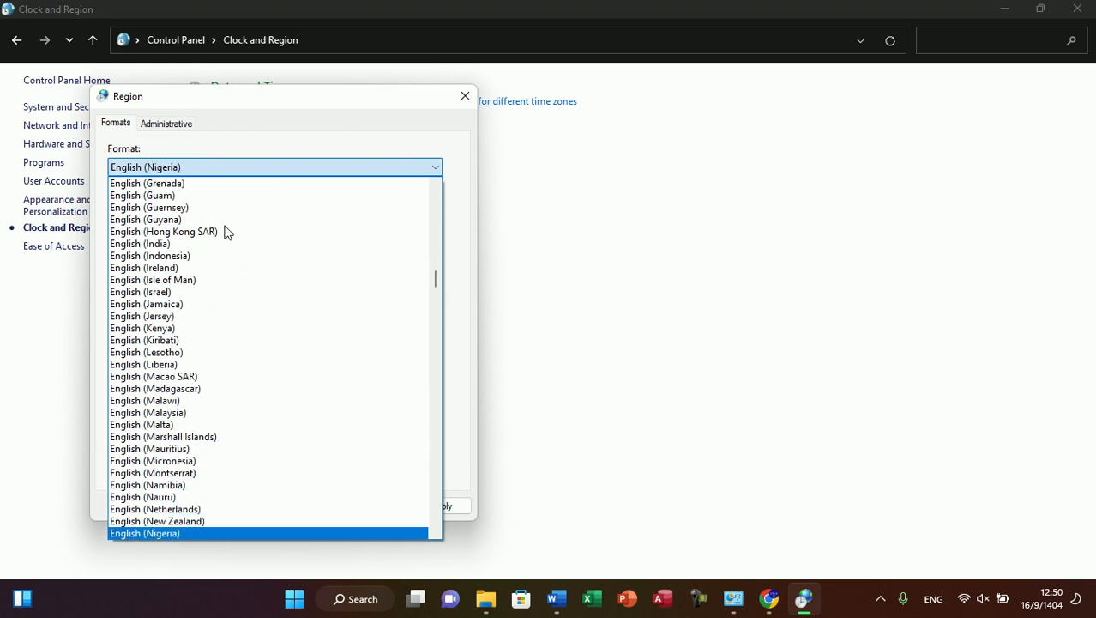
key(Down)
key(Down)
key(Down)
key(Down)
key(Down)
key(Down)
key(Down)
key(Down)
key(Down)
key(Down)
key(Down)
key(Down)
key(Down)
key(Down)
key(Down)
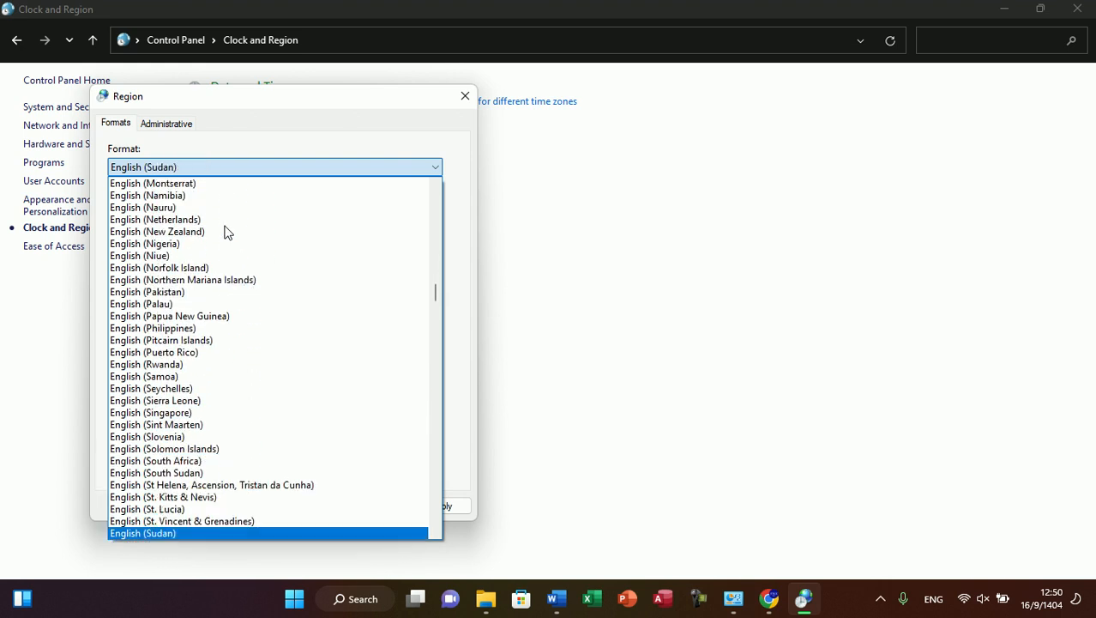
key(Down)
key(Down)
key(Down)
key(Down)
key(Down)
key(Down)
key(Down)
key(Down)
key(Up)
key(Return)
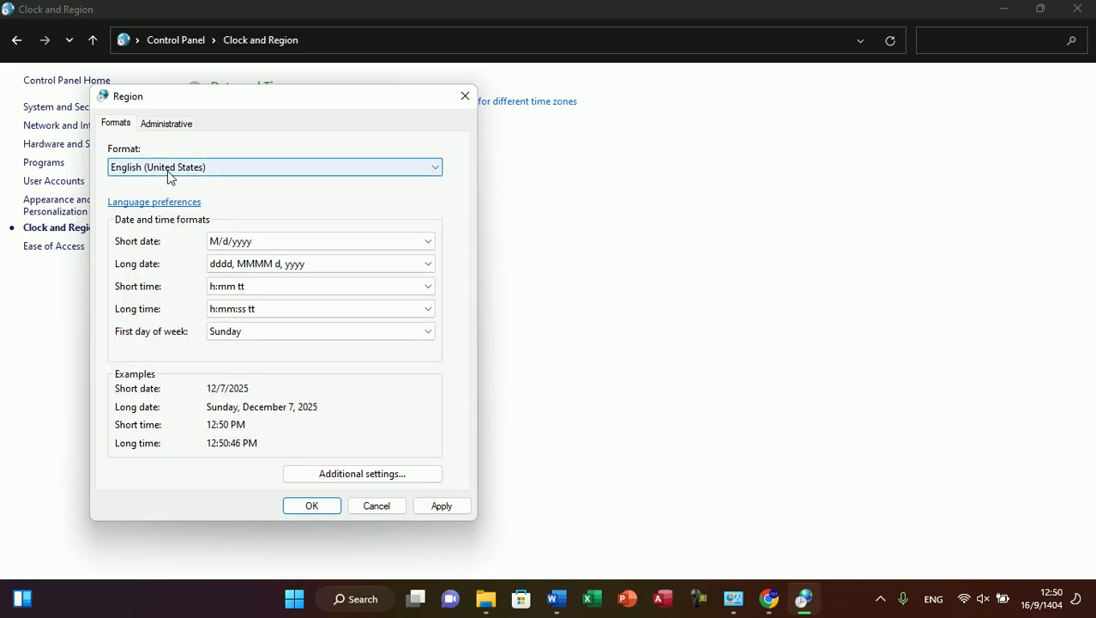
click(253, 244)
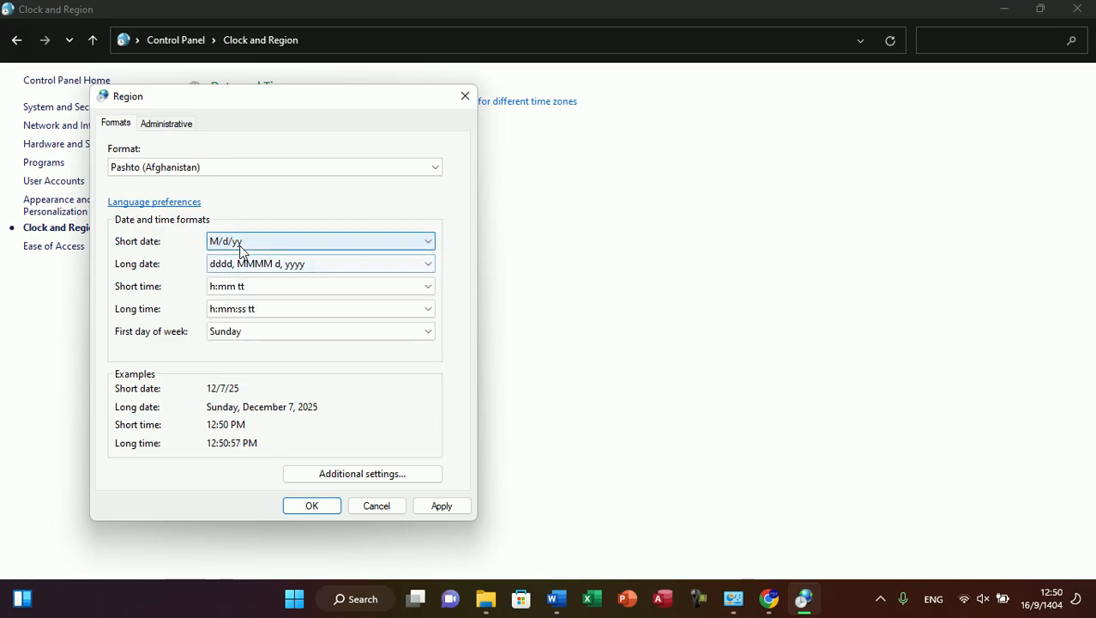
click(433, 504)
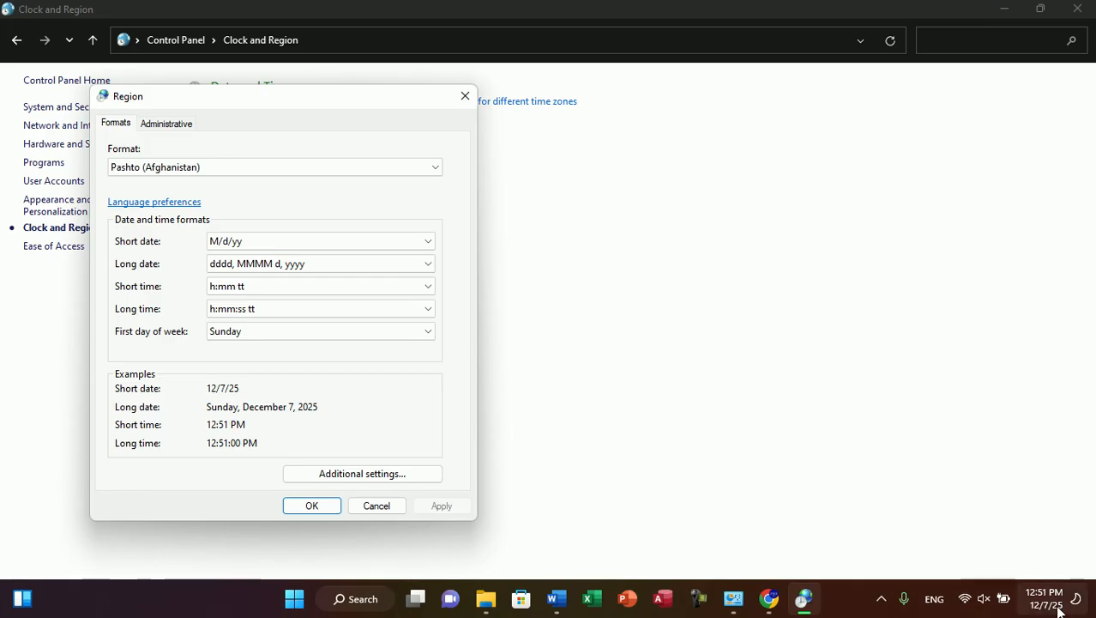
- Apply the MM/dd/yy short date format to test it on the taskbar
click(271, 243)
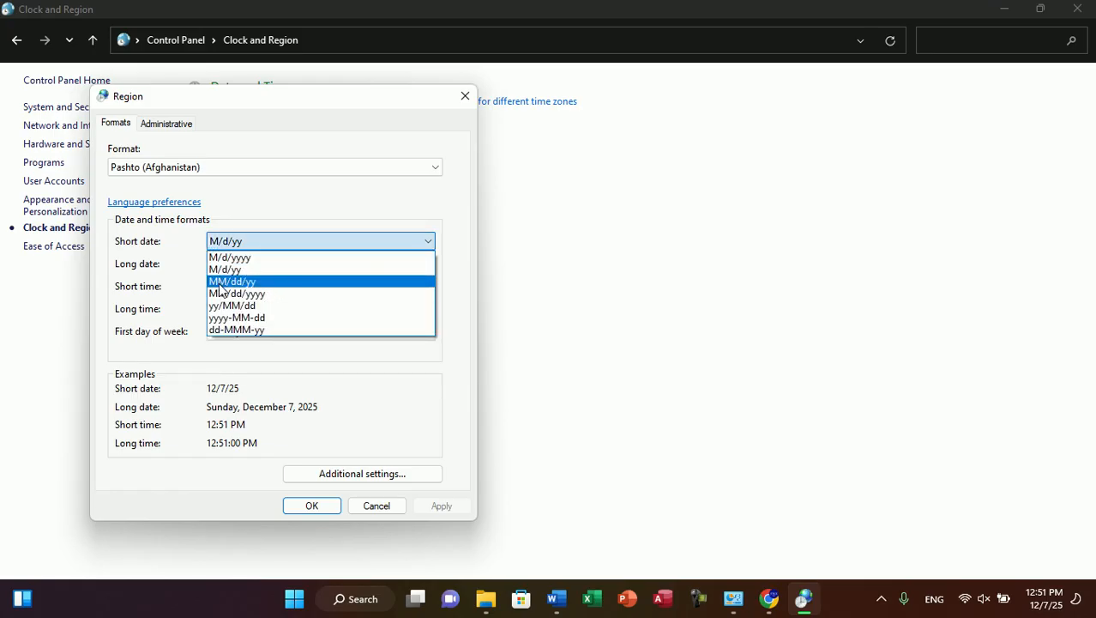
click(239, 282)
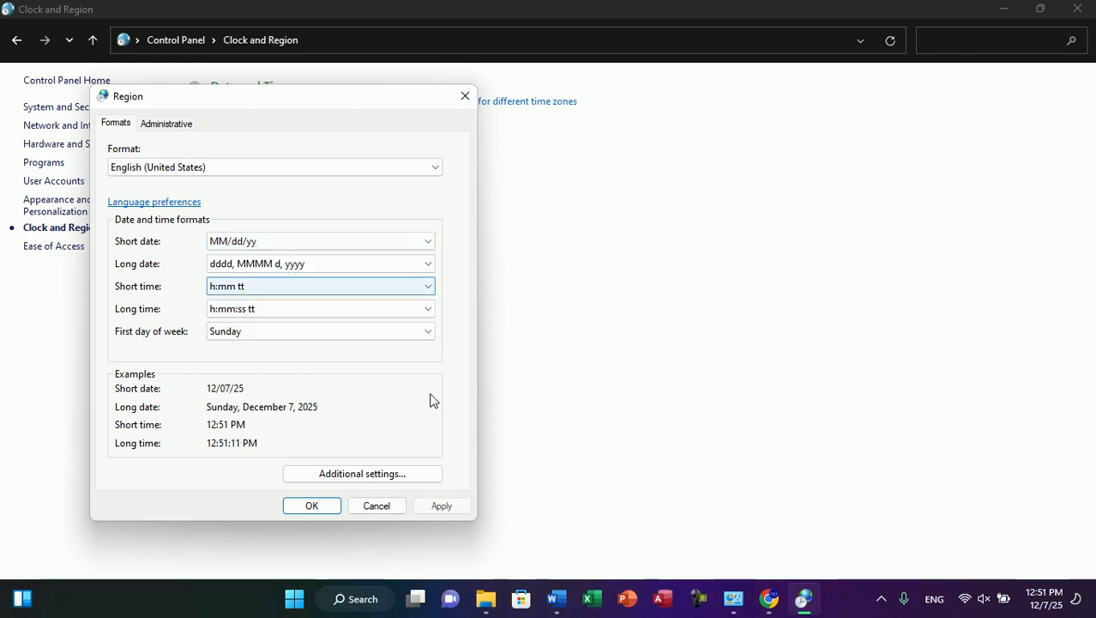
click(445, 502)
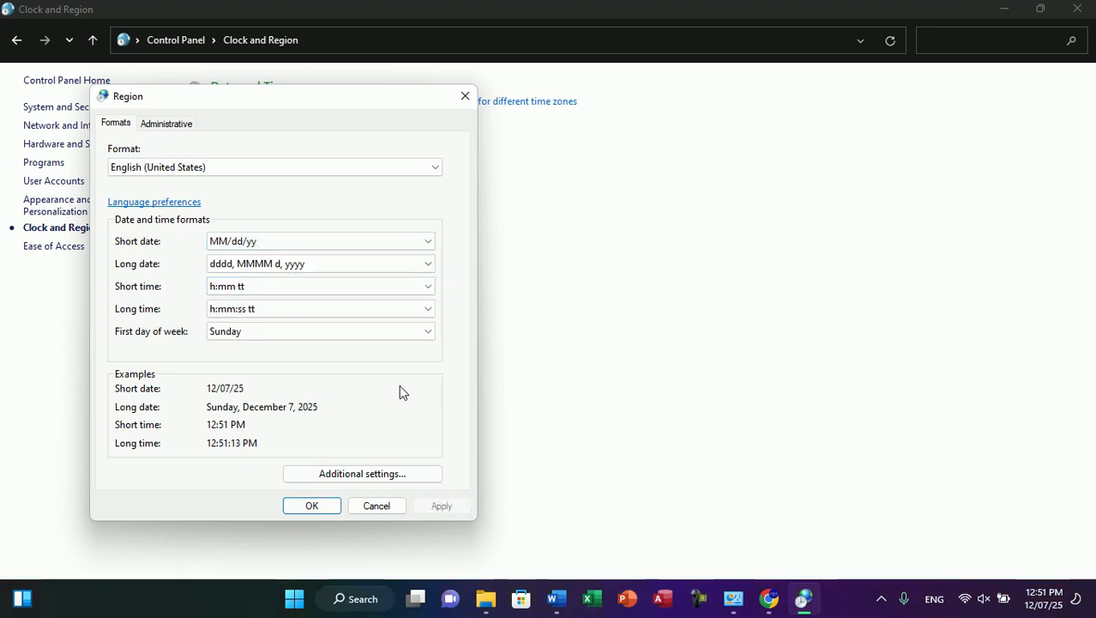
- Apply the dd-MMM-yy short date (07-Dec-25), then select M/d/yyyy without applying
click(276, 243)
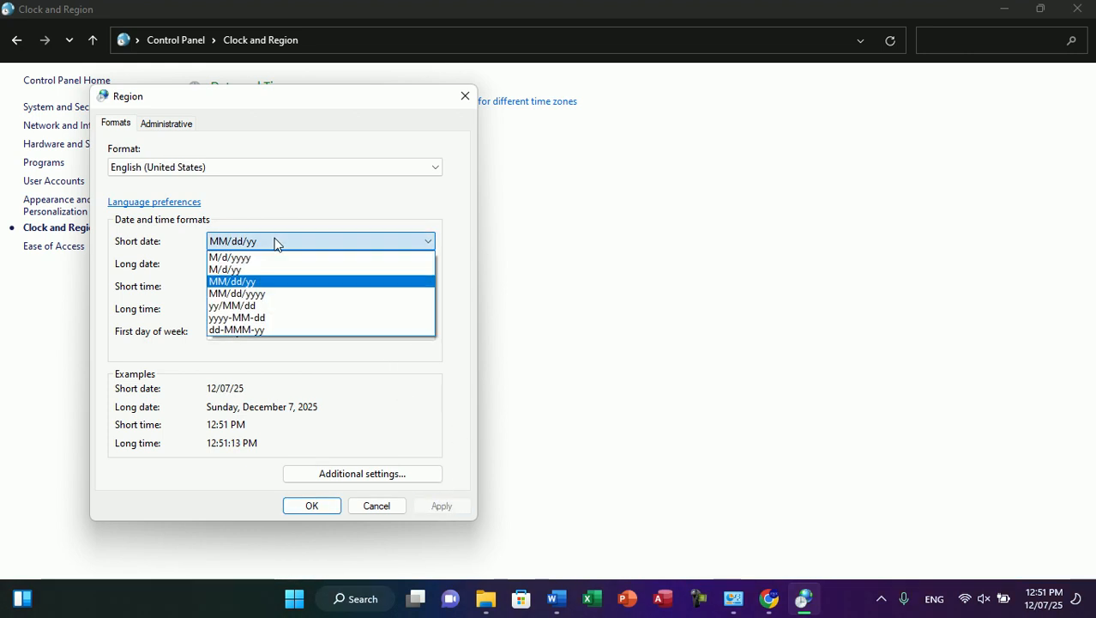
click(254, 333)
click(448, 506)
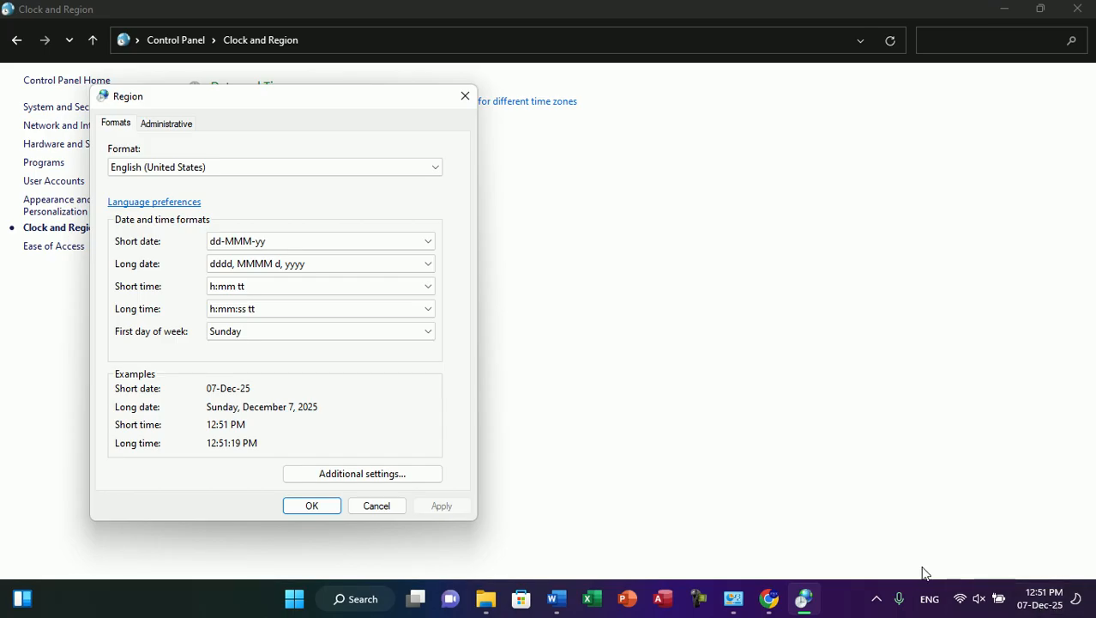
click(319, 246)
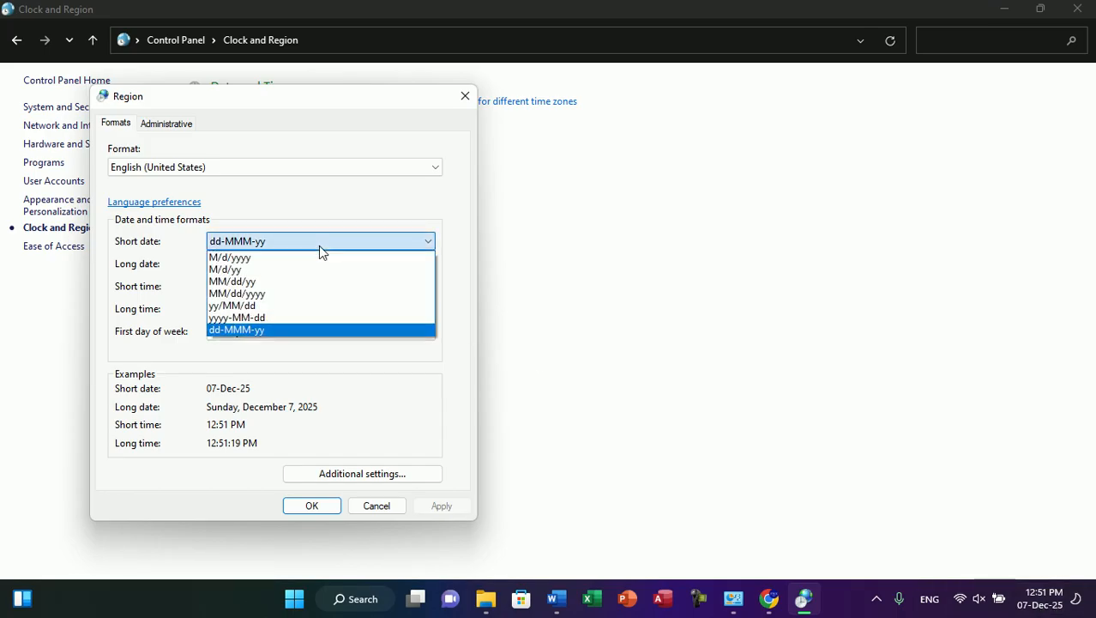
click(270, 260)
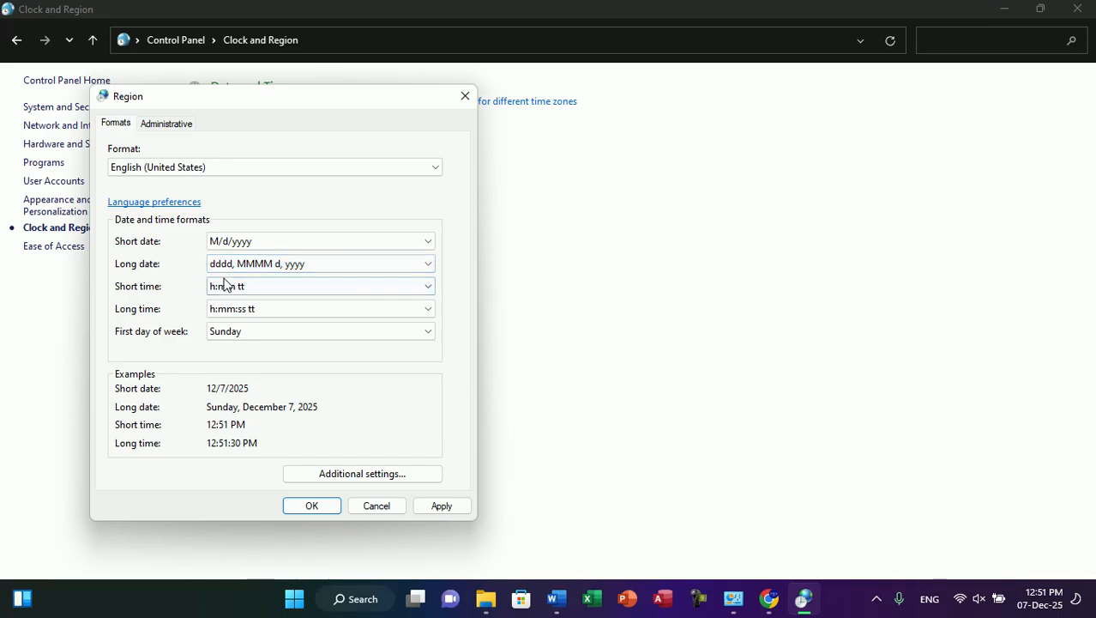
- Review the first-day-of-week options and check the current week start in the taskbar calendar
click(261, 336)
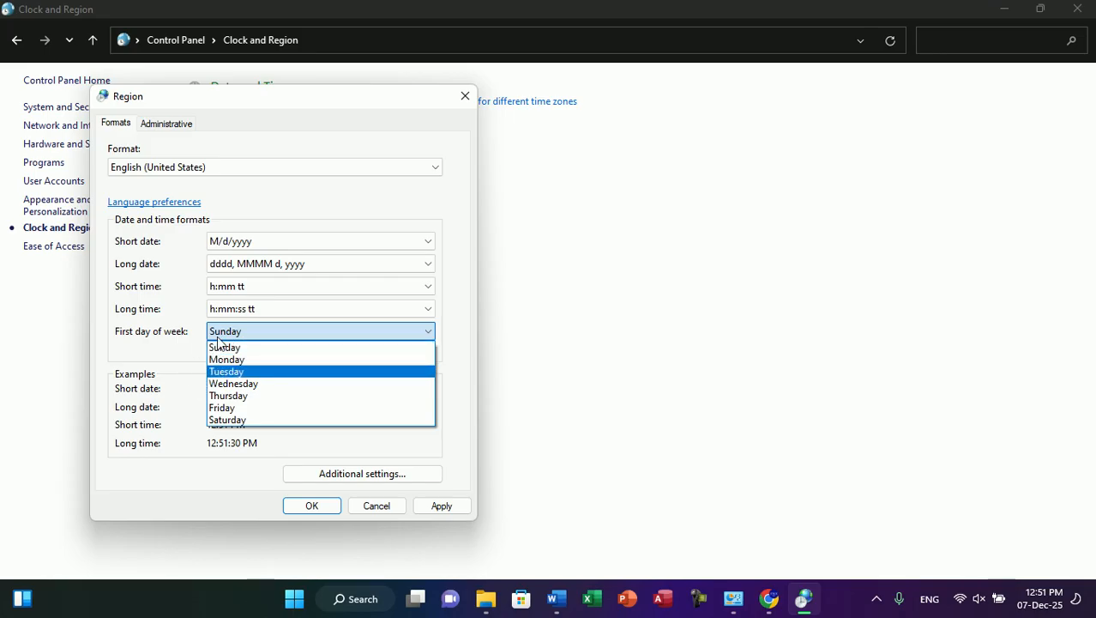
click(242, 335)
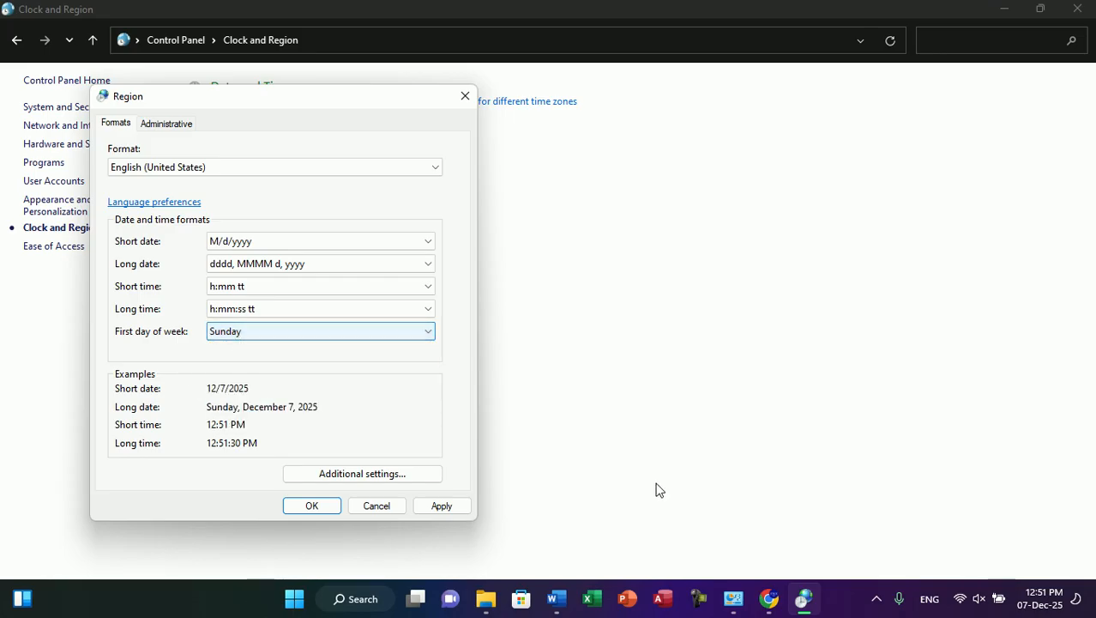
click(1030, 610)
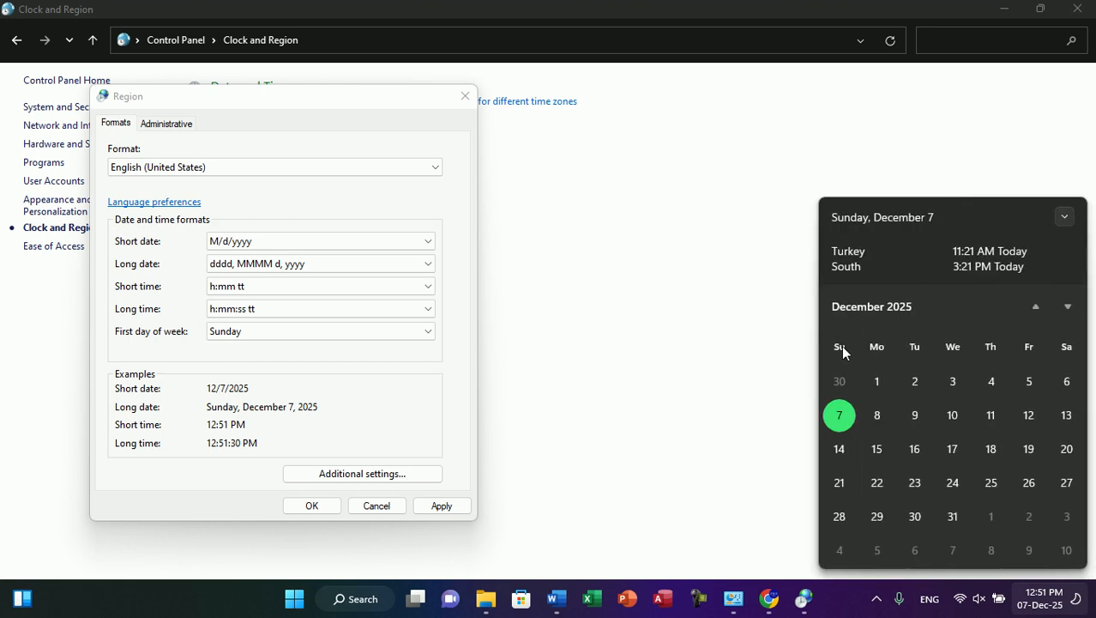
- Set the first day of week to Saturday, apply it, and verify in the taskbar calendar
click(232, 331)
click(225, 419)
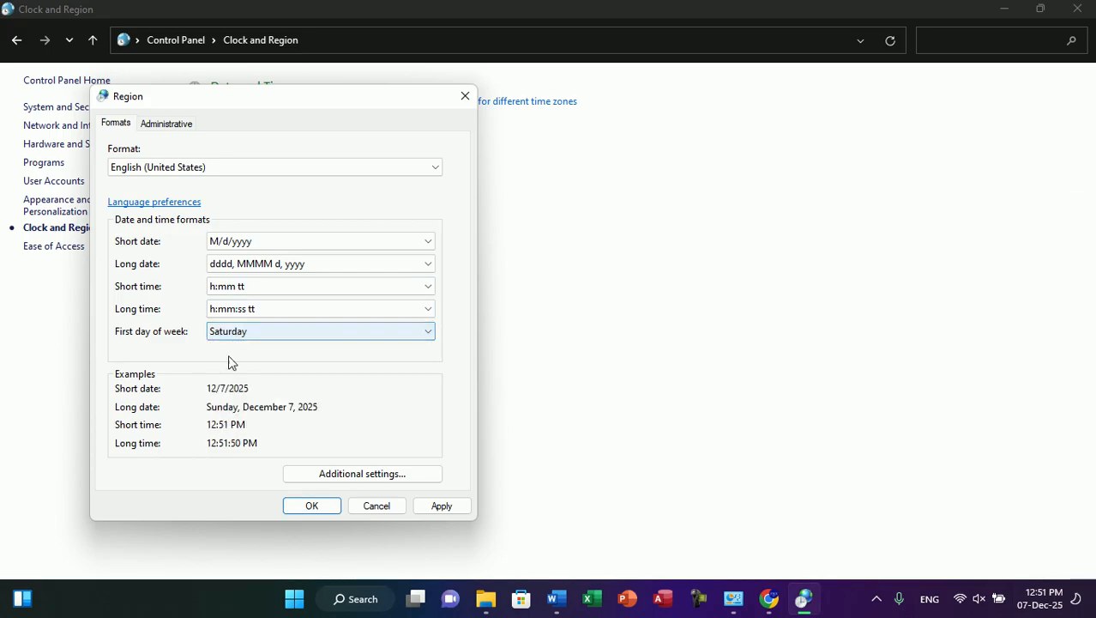
click(448, 510)
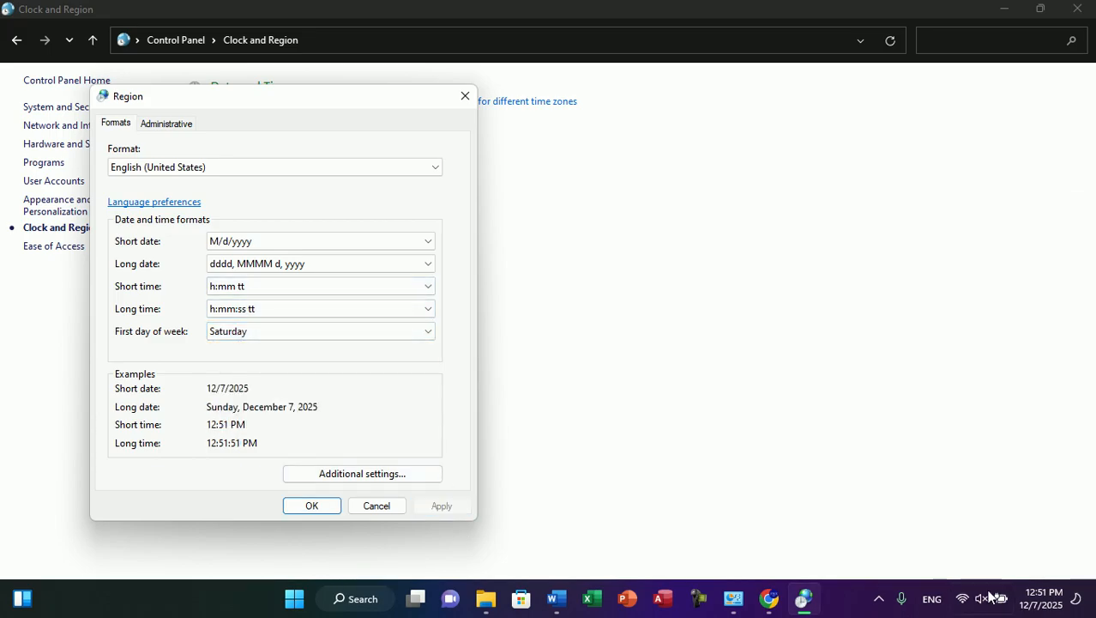
click(1041, 598)
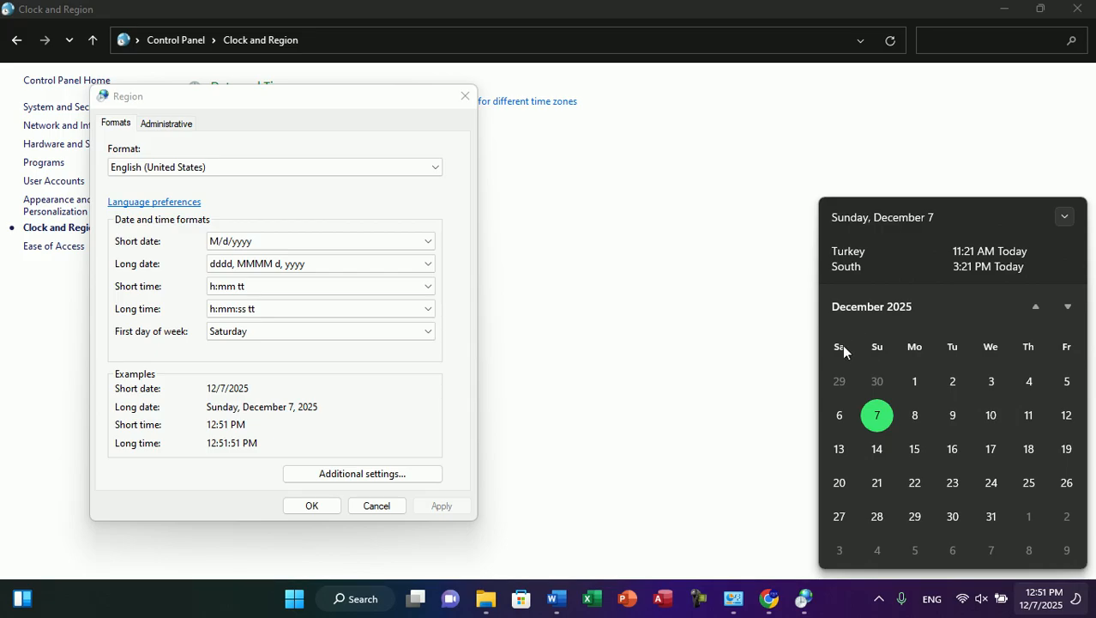
click(241, 334)
click(237, 338)
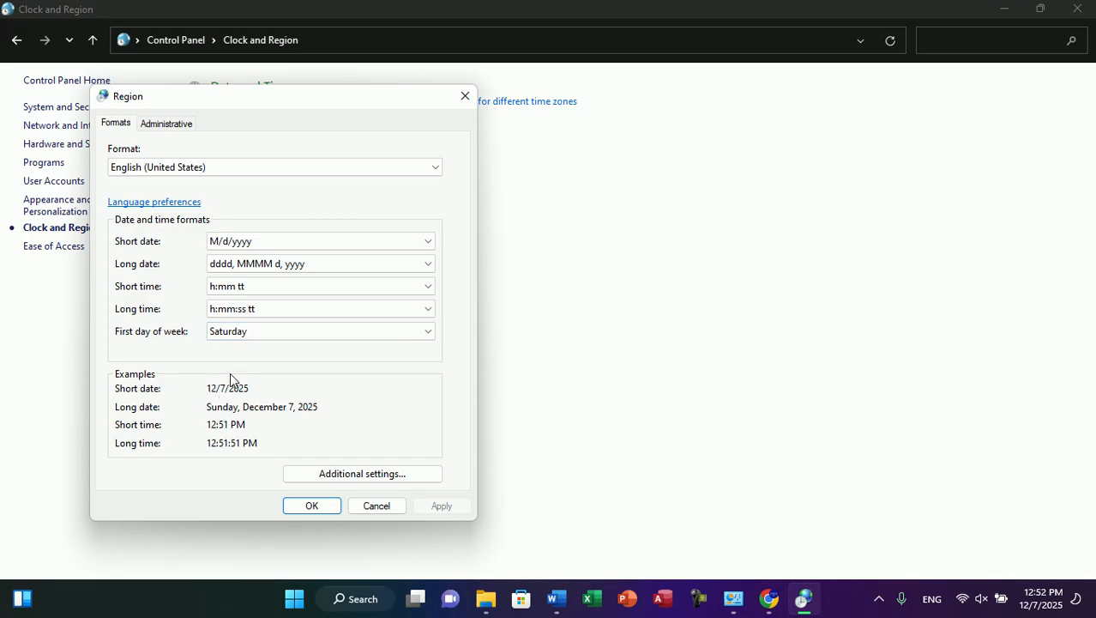
click(166, 124)
- Close the Region dialog and go back from Clock and Region to the main category page
click(465, 95)
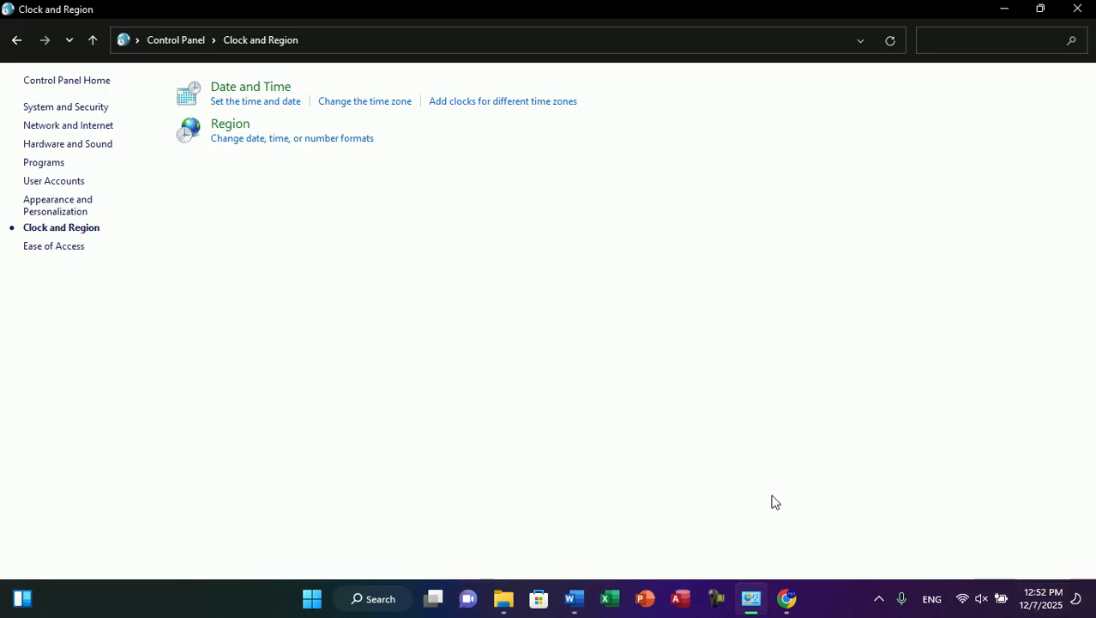
click(16, 41)
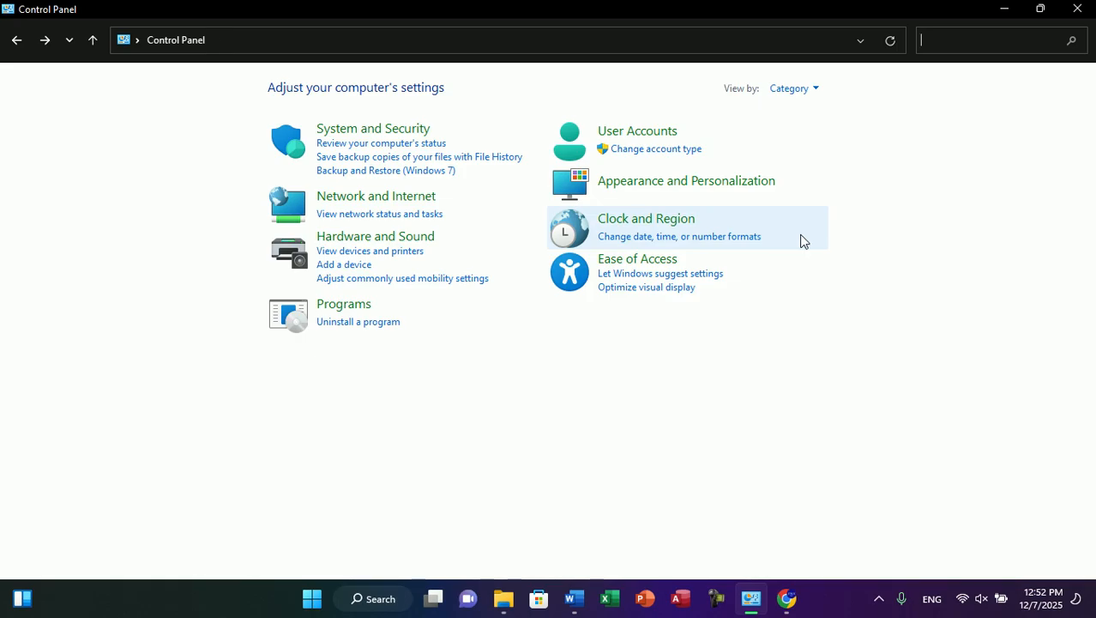
click(878, 597)
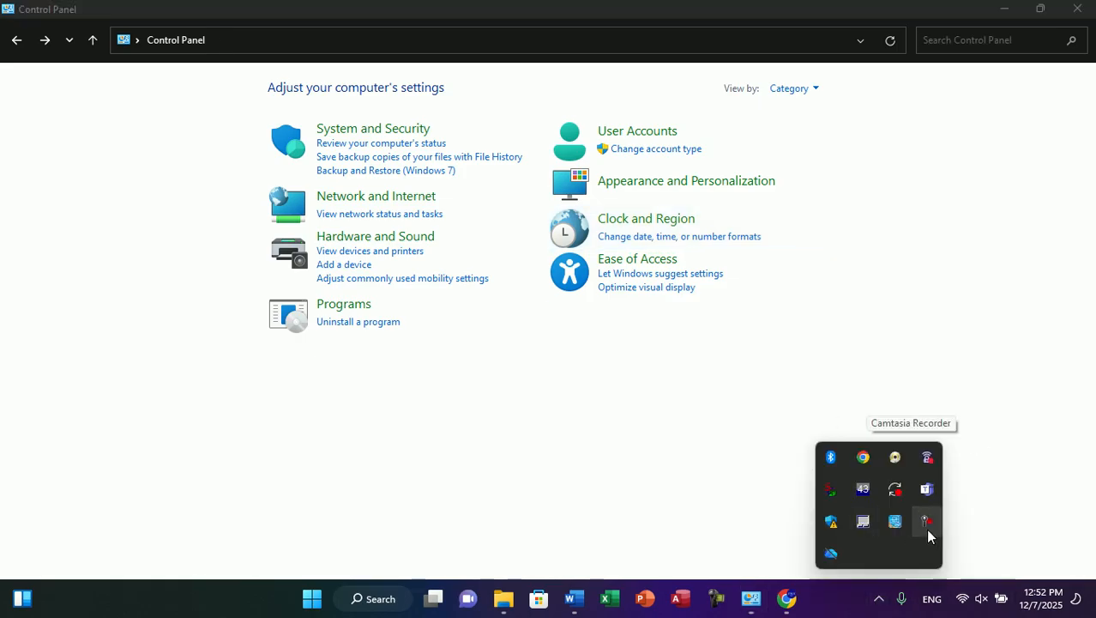